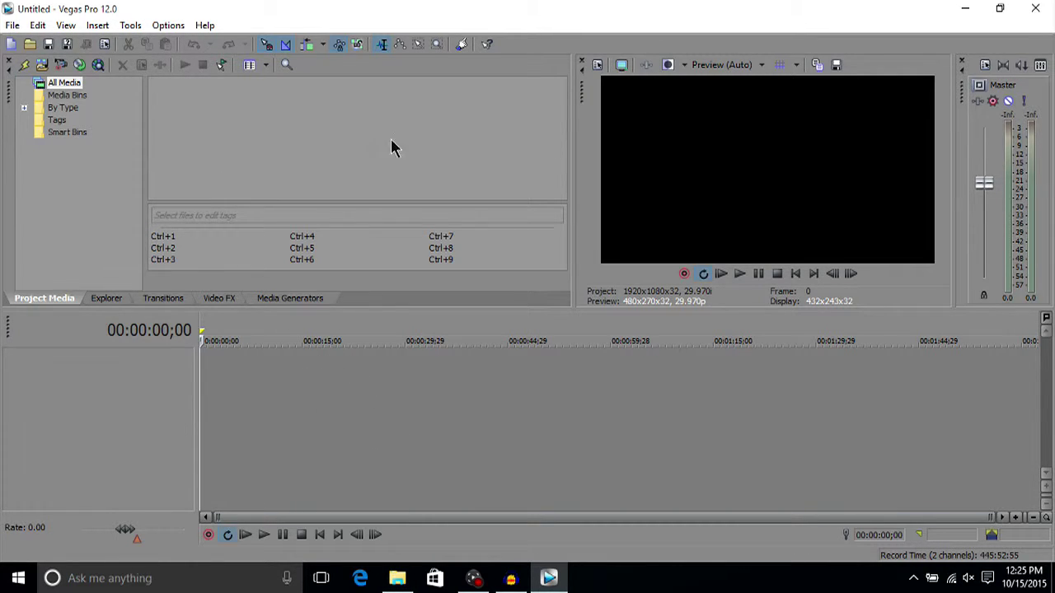
Step: Browse File Explorer to My Passport (D:) > RocketZer0 > Zack > Video Editing Tutorials > Vegas Time Lapse
click(398, 577)
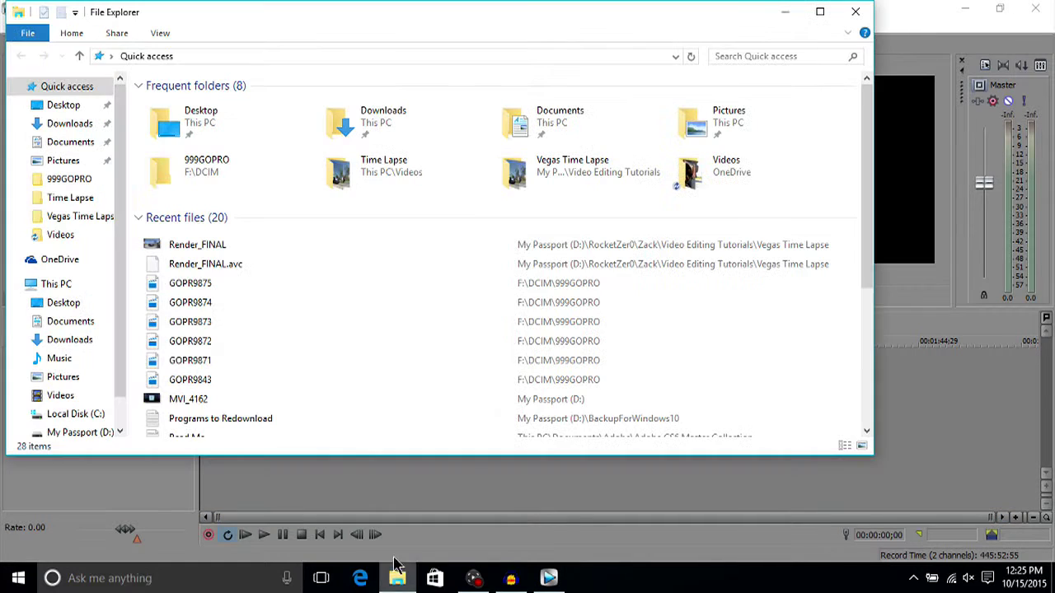
click(53, 432)
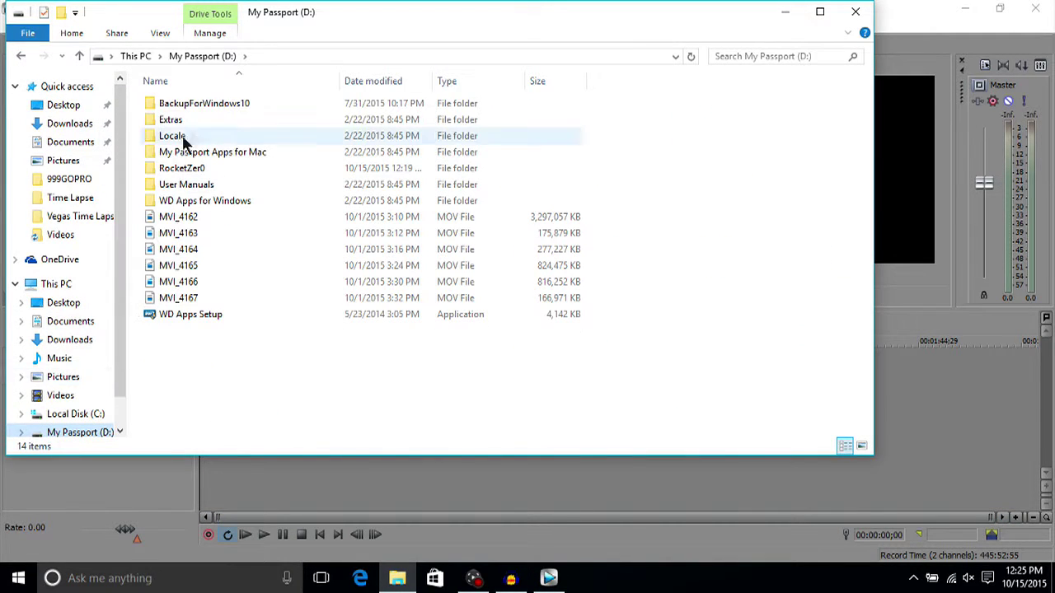
double_click(181, 168)
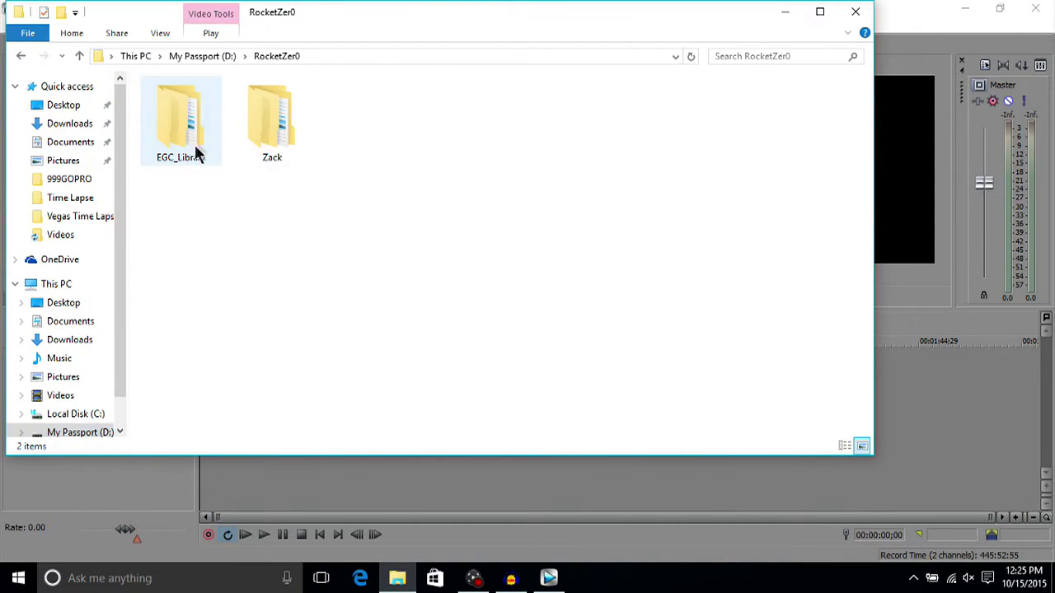
double_click(272, 120)
double_click(477, 111)
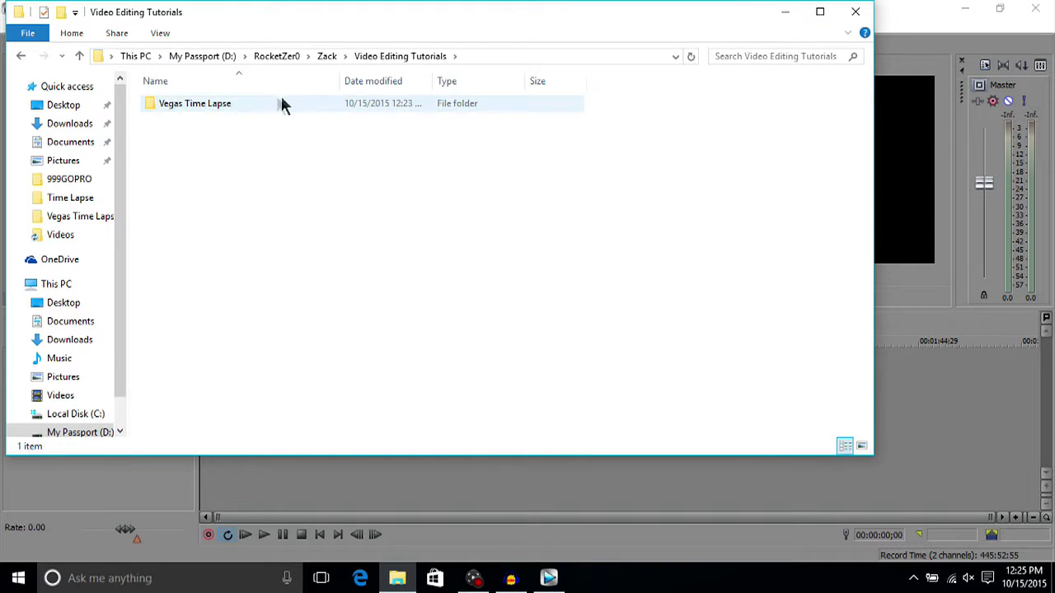
double_click(281, 104)
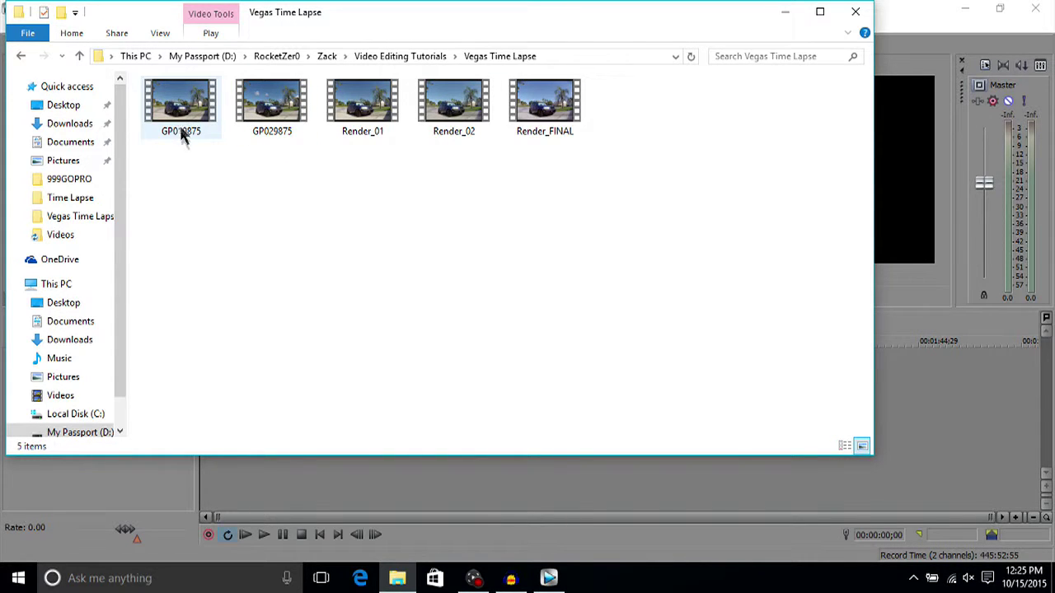
Step: Compare the file sizes of GP019875 and GP029875
drag(175, 138, 269, 144)
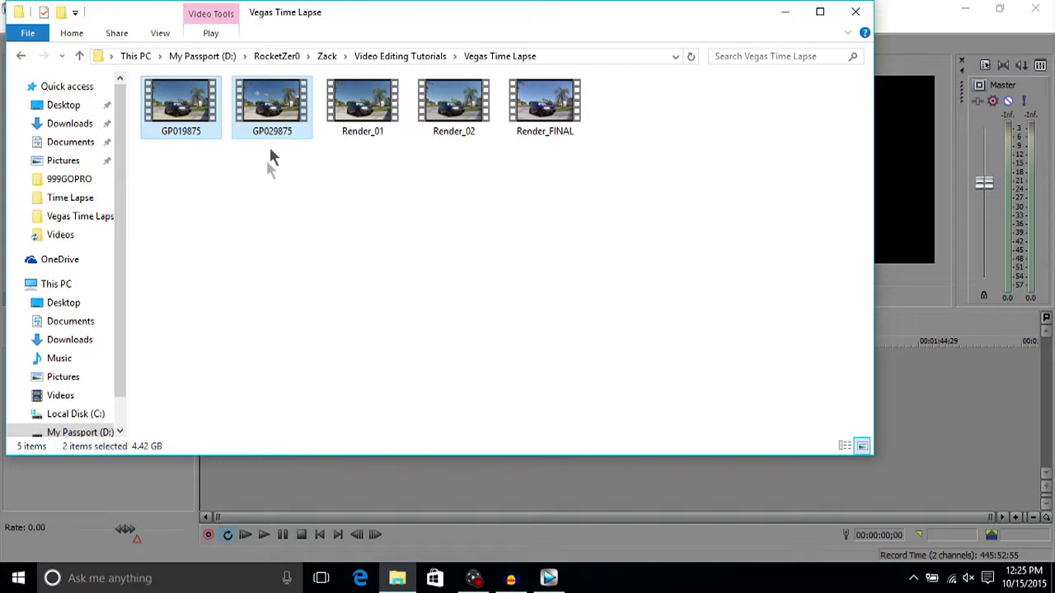
click(261, 160)
click(193, 109)
click(285, 109)
click(182, 108)
click(272, 108)
click(150, 99)
click(310, 178)
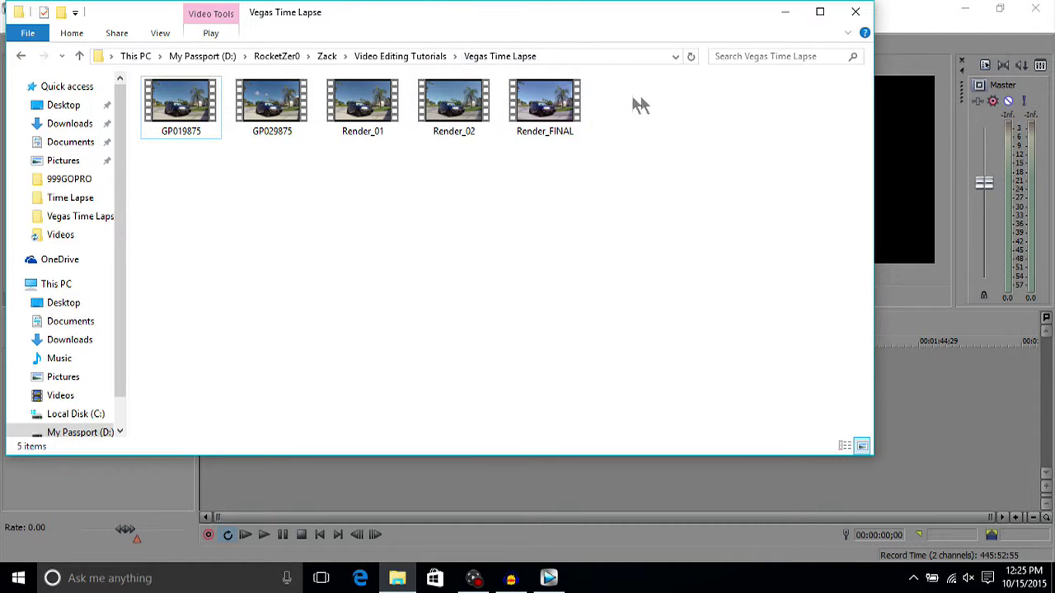
Step: Drag GP019875 and GP029875 together into Vegas Project Media
drag(198, 171, 296, 91)
drag(349, 19, 648, 54)
drag(251, 156, 255, 158)
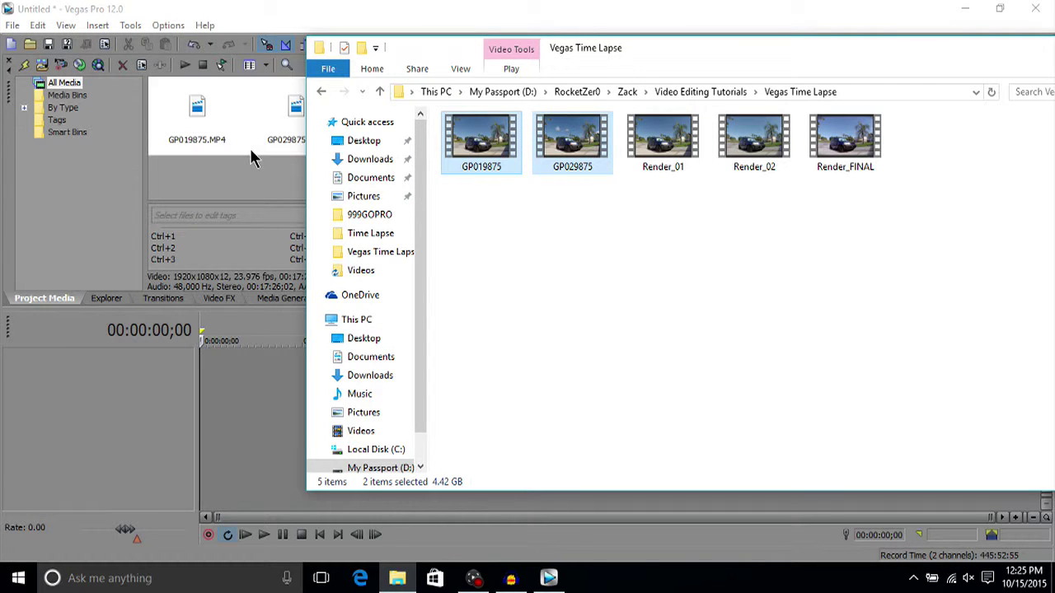
click(260, 180)
Step: Place GP019875.MP4 then GP029875.MP4 end to end on the timeline, keeping current project settings
drag(202, 113, 189, 376)
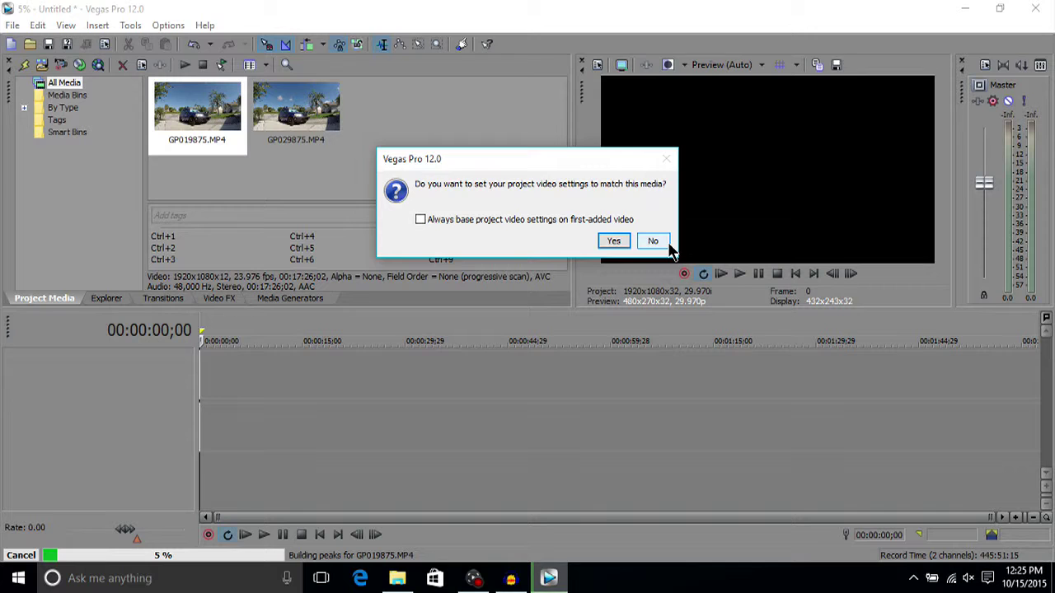
click(660, 241)
click(306, 113)
drag(306, 113, 948, 379)
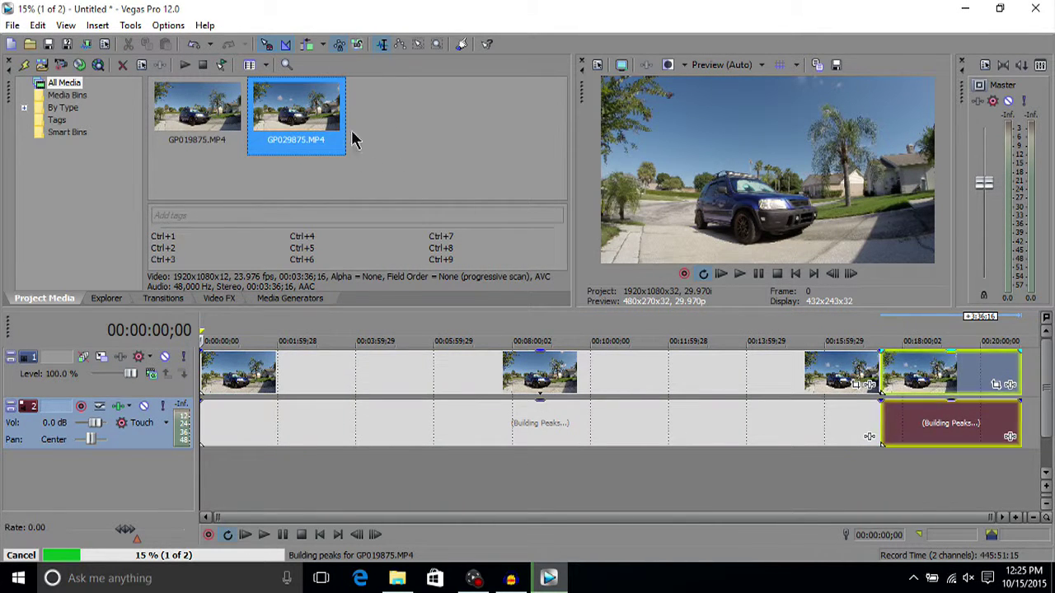
click(251, 181)
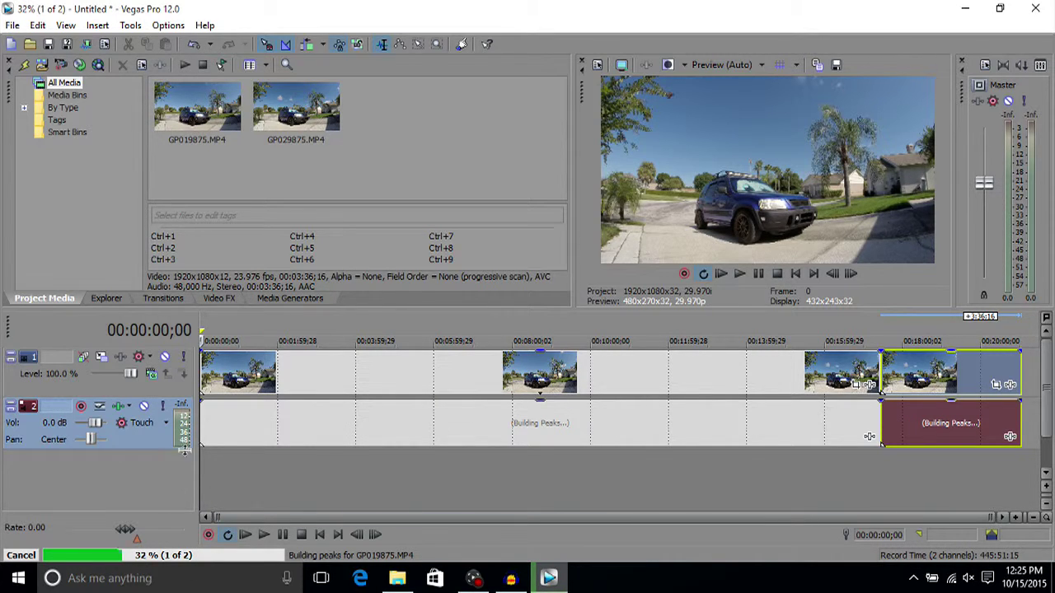
click(16, 556)
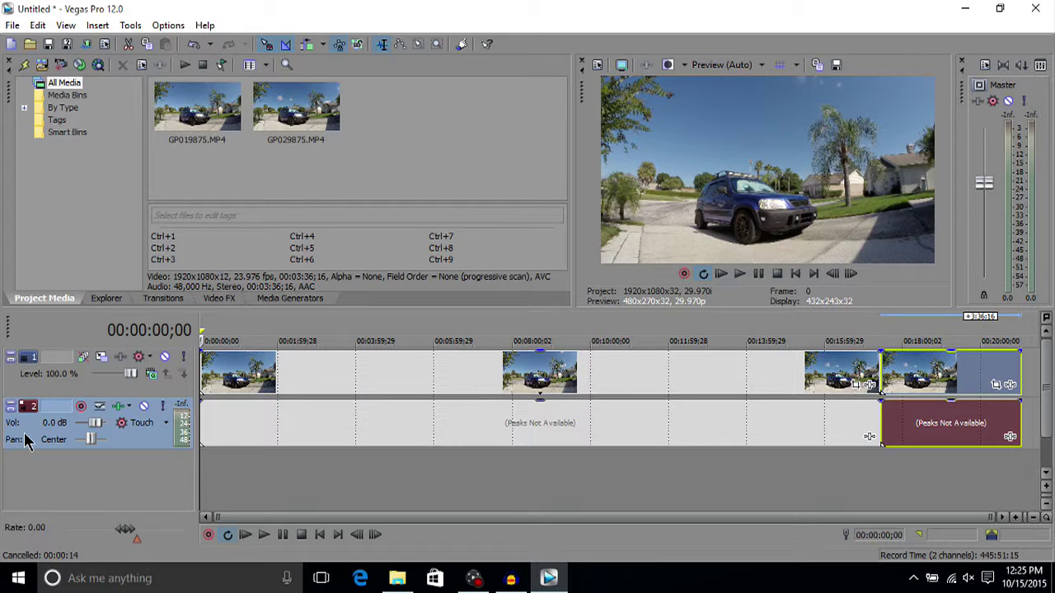
Step: Delete the audio track, view Project Properties, and return to the Vegas Time Lapse folder
key(Delete)
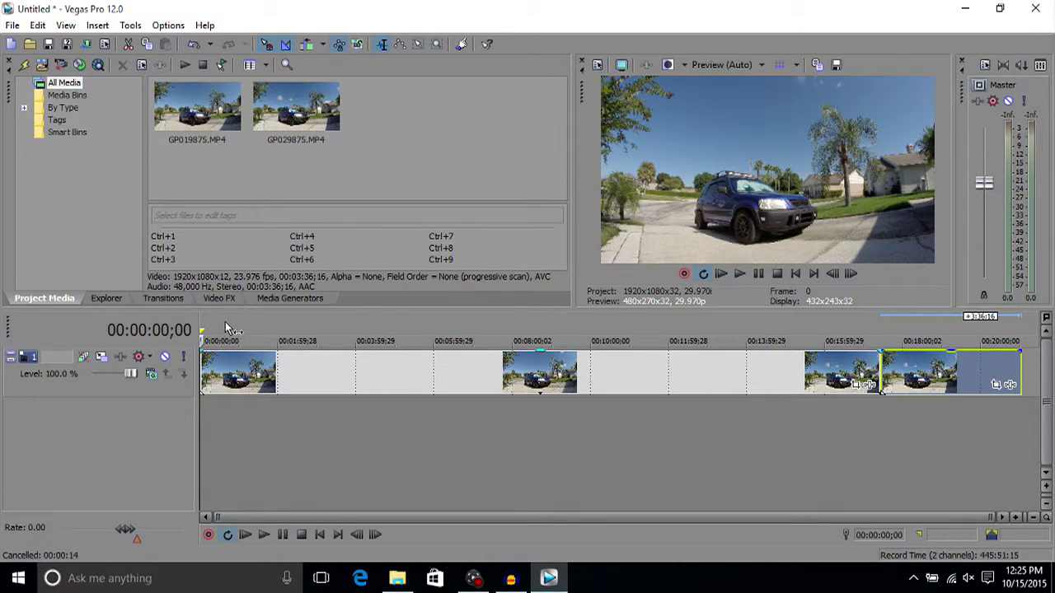
click(106, 45)
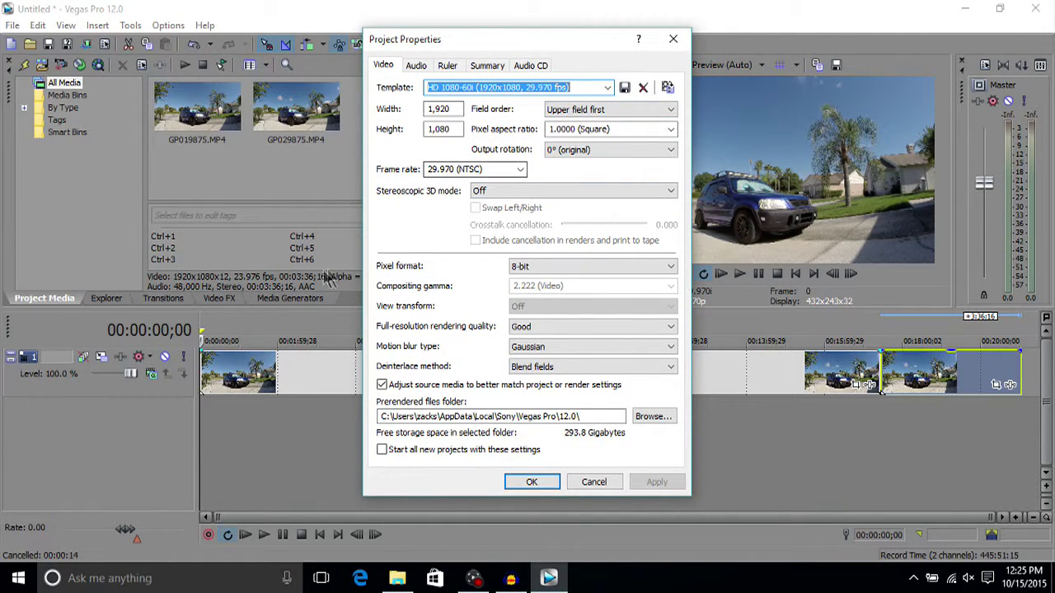
click(397, 577)
right_click(481, 144)
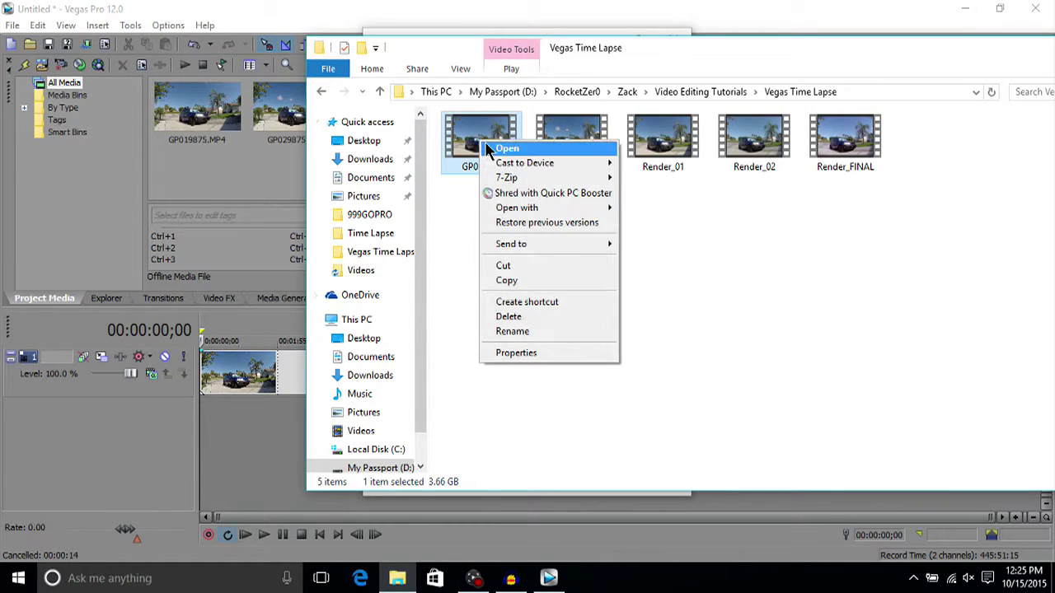
Step: Check GP019875's details (length 00:17:26, 23 frames/second), then close the folder window
click(671, 40)
drag(671, 40, 532, 57)
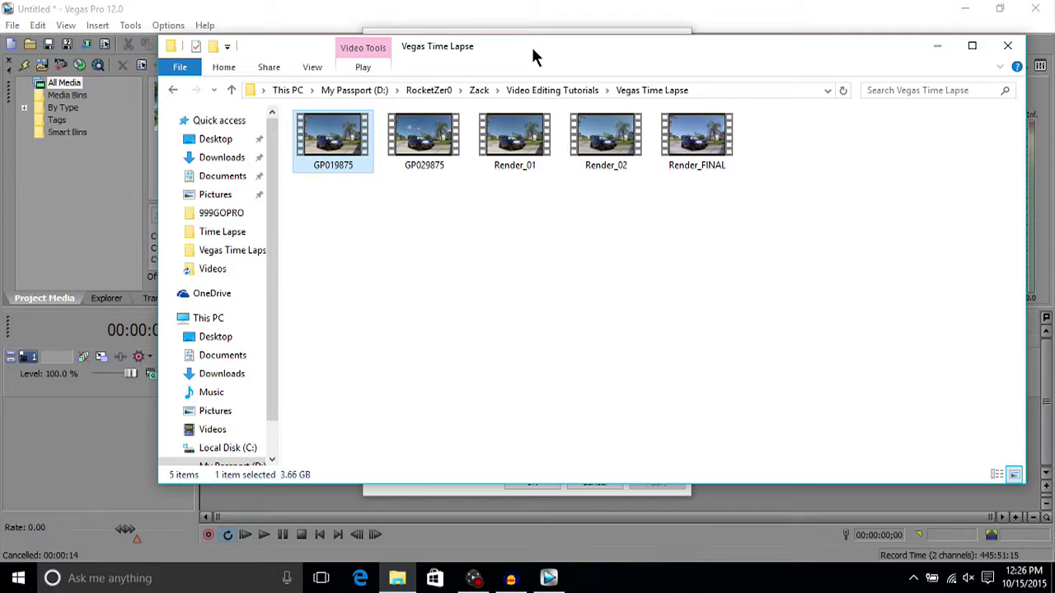
right_click(344, 142)
click(382, 354)
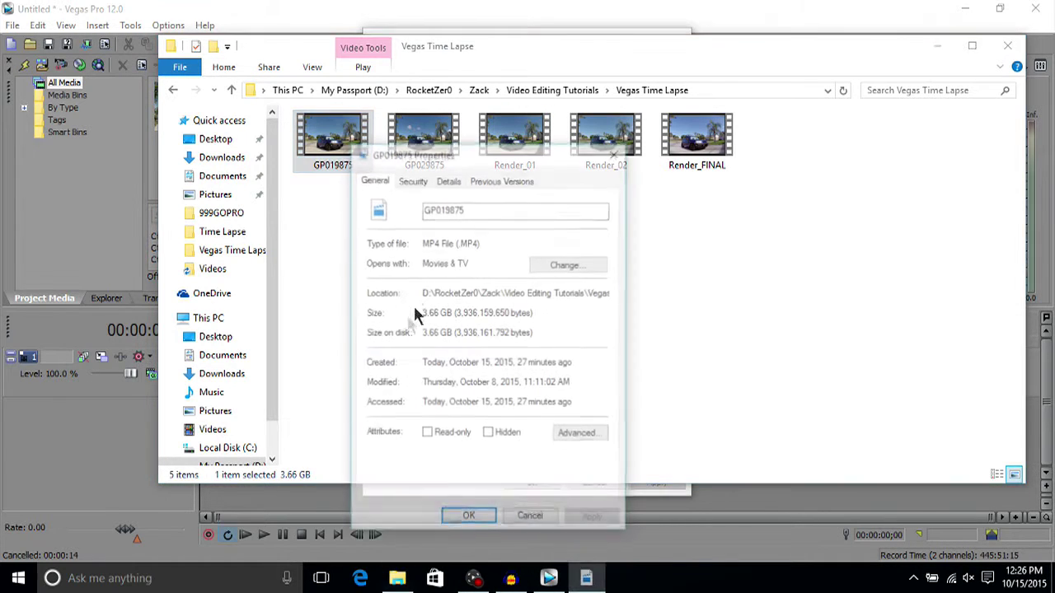
click(446, 179)
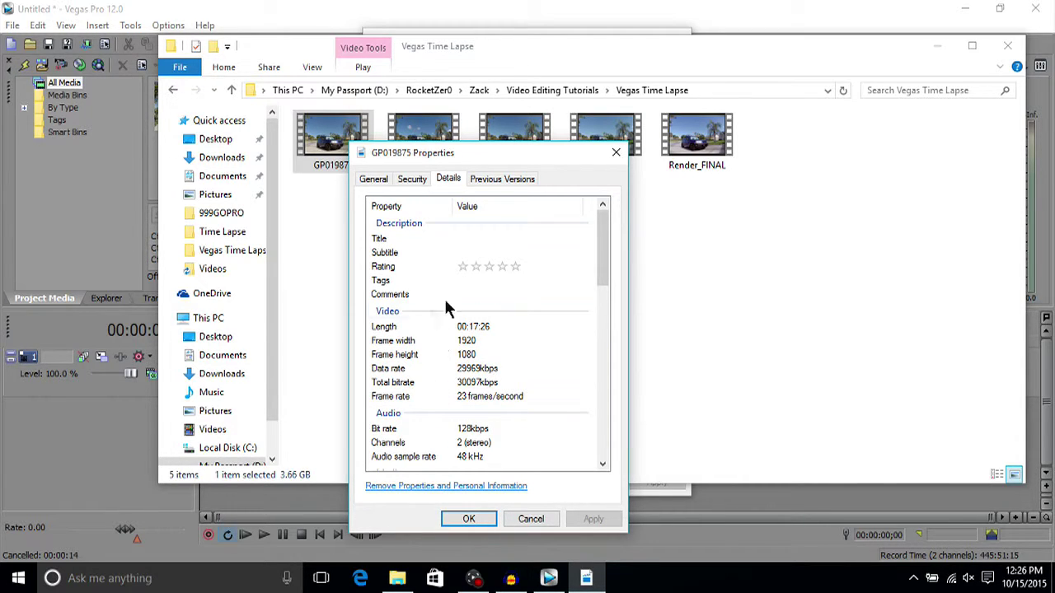
click(616, 152)
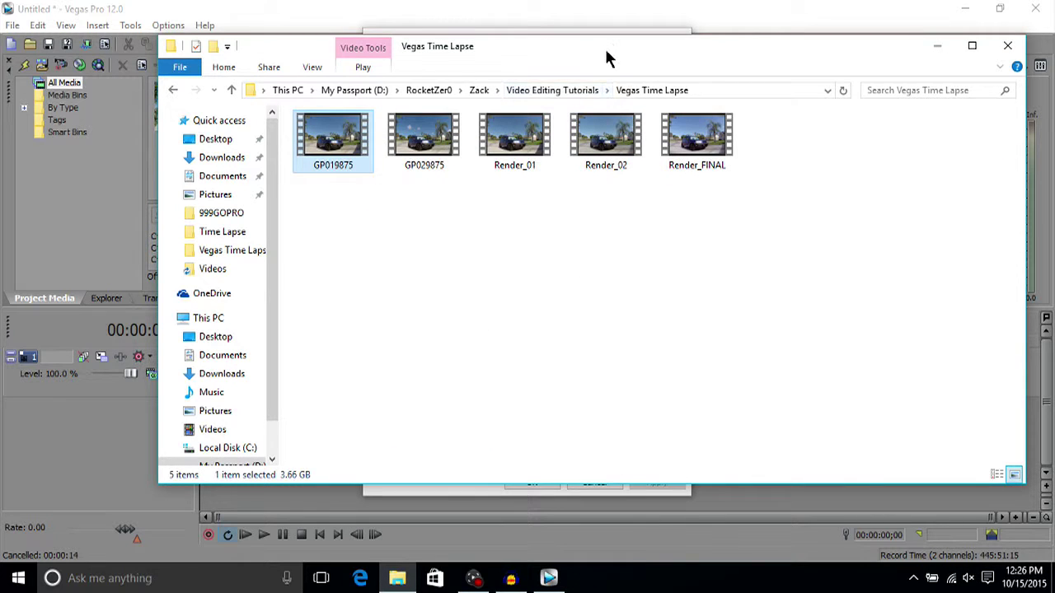
click(1009, 48)
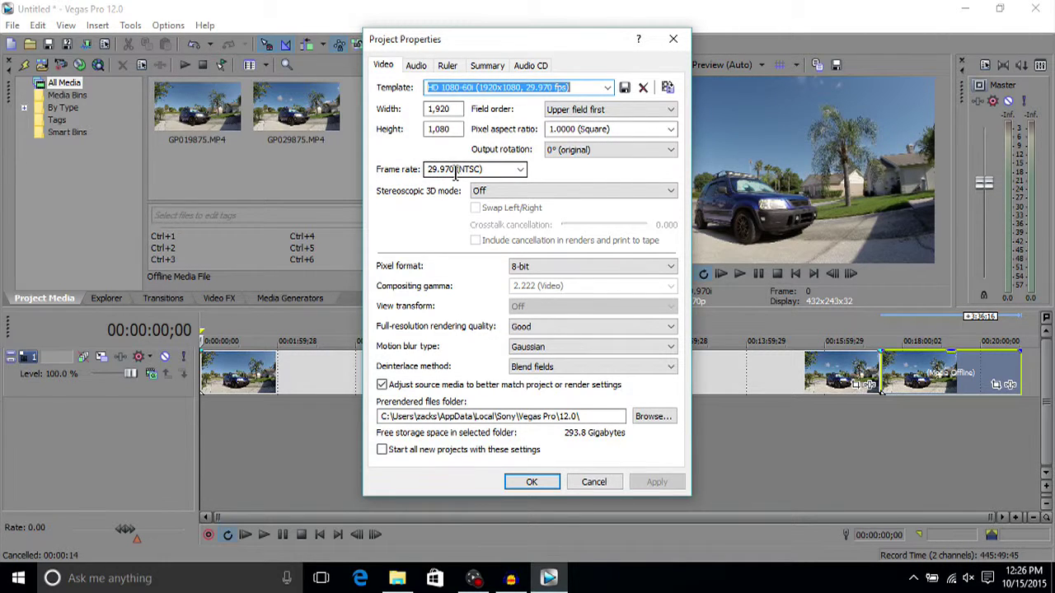
click(534, 484)
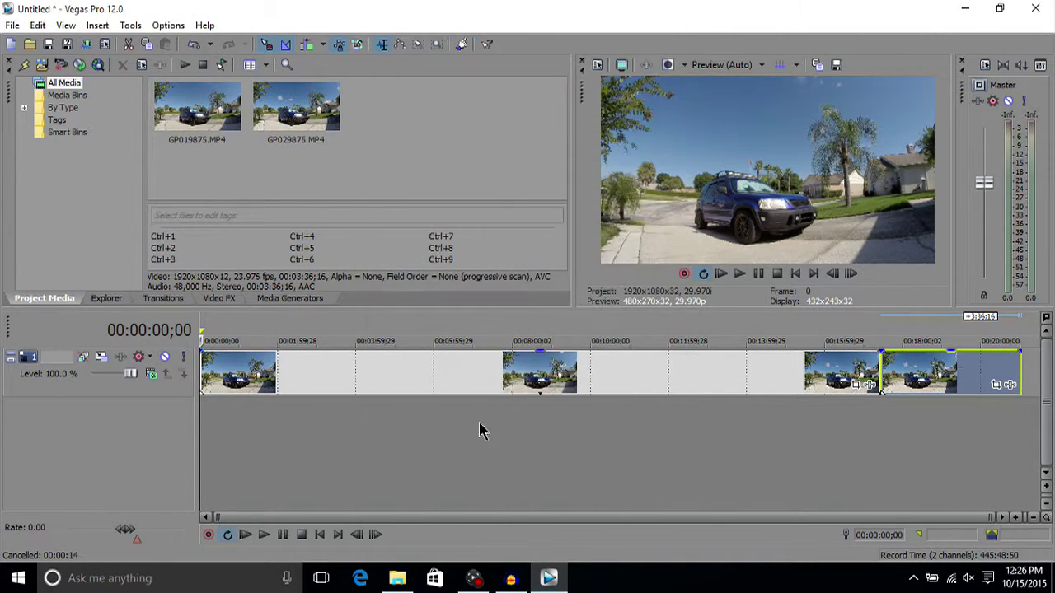
scroll(201, 376, up, 10)
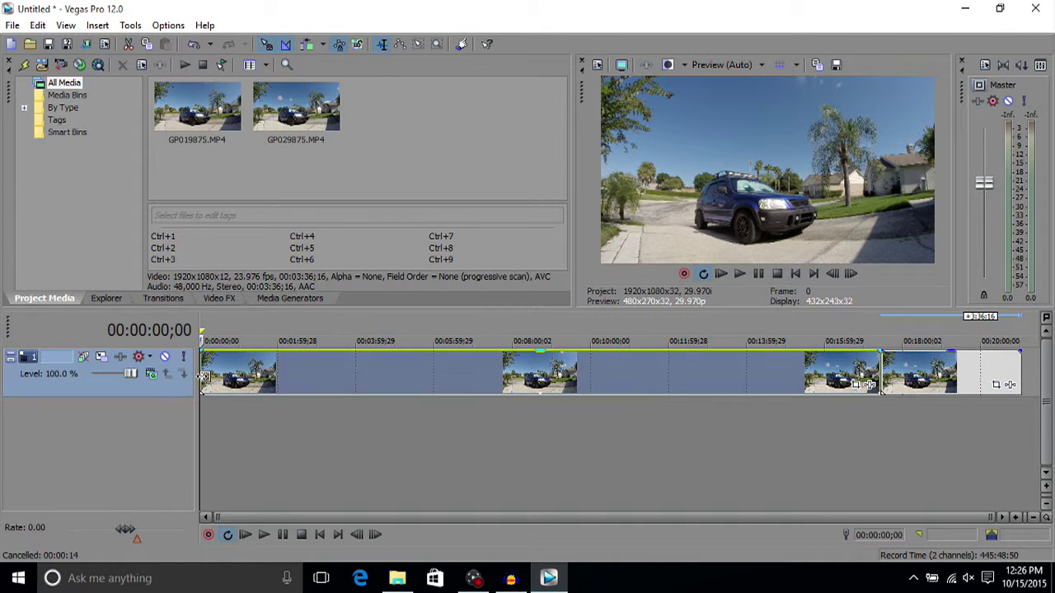
drag(211, 388, 879, 371)
click(309, 376)
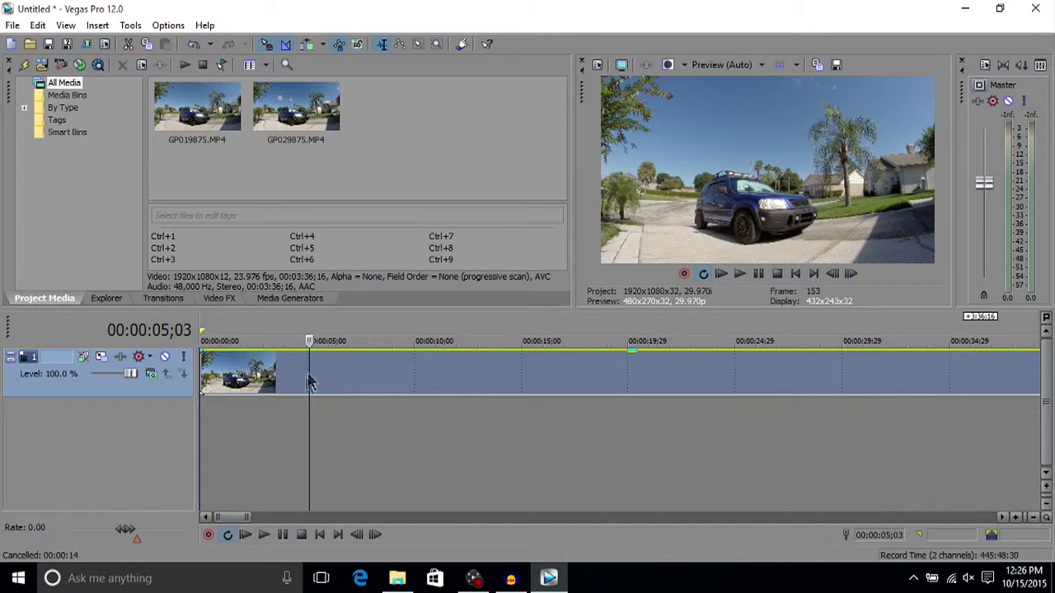
click(263, 535)
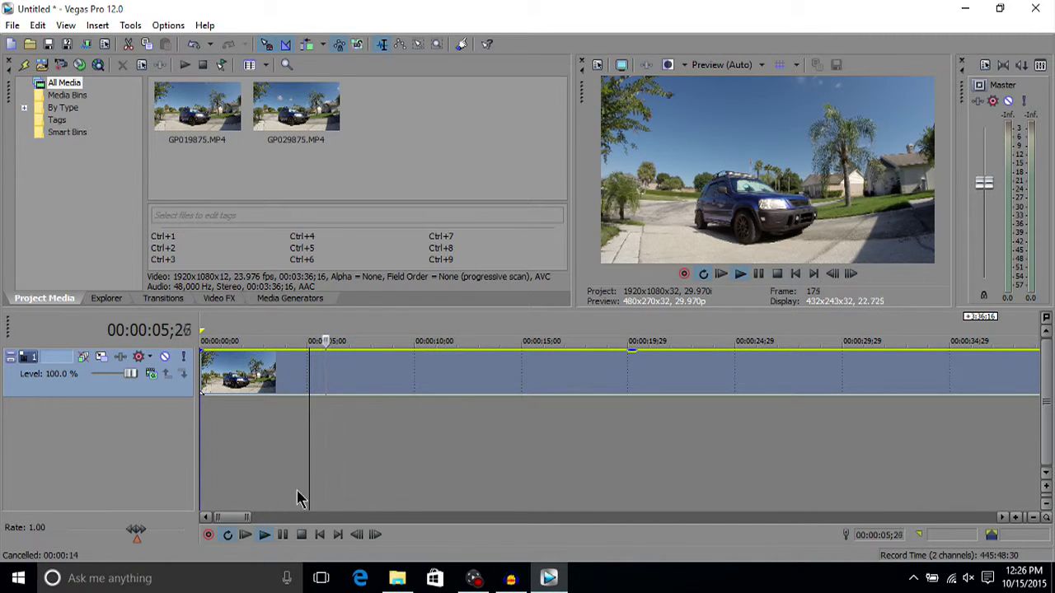
scroll(395, 488, down, 4)
scroll(394, 473, down, 2)
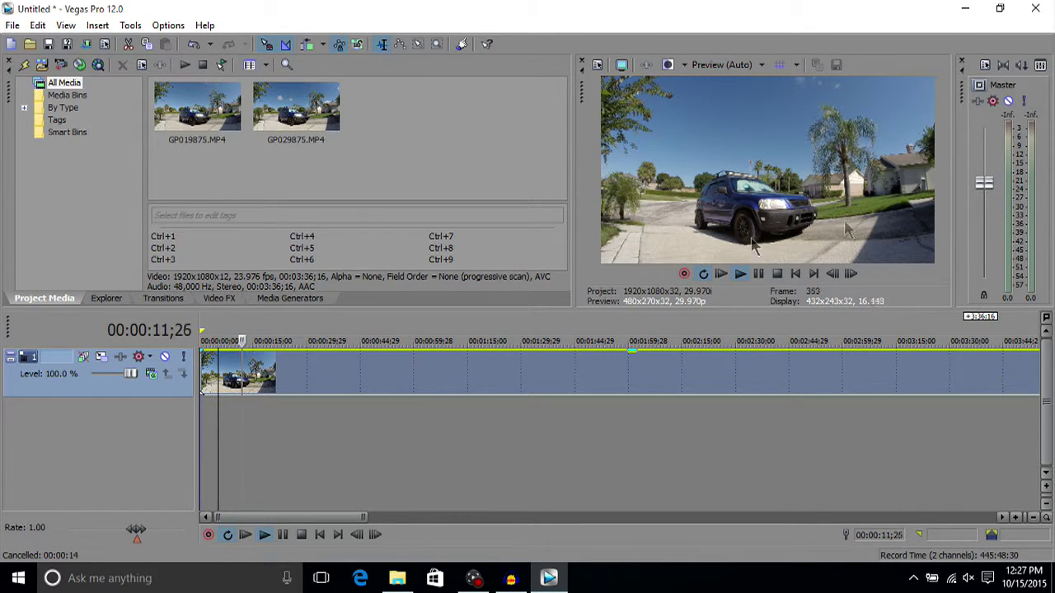
scroll(323, 389, up, 2)
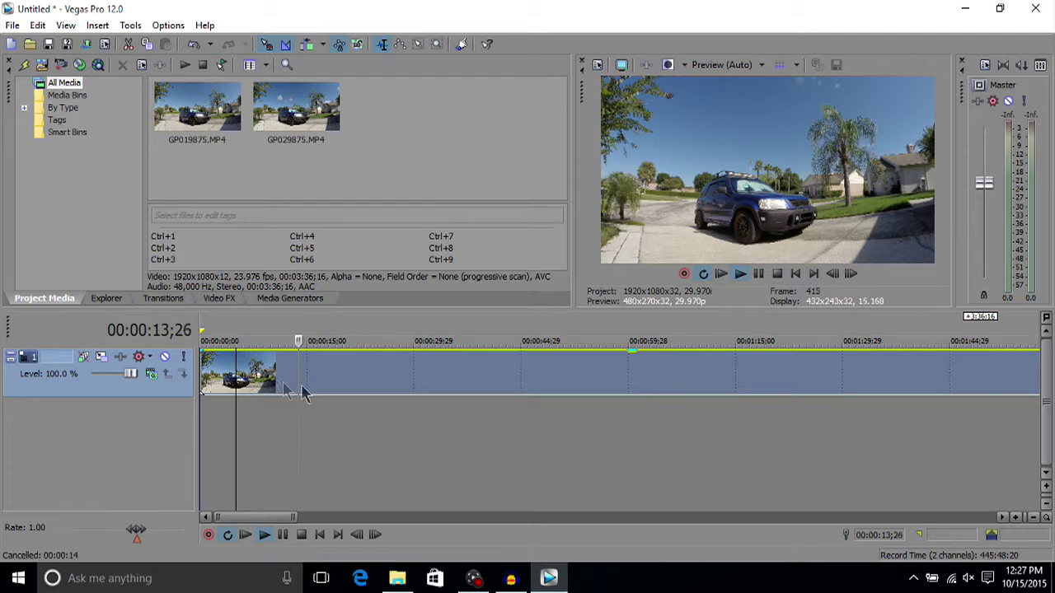
click(345, 390)
click(370, 387)
key(space)
click(393, 387)
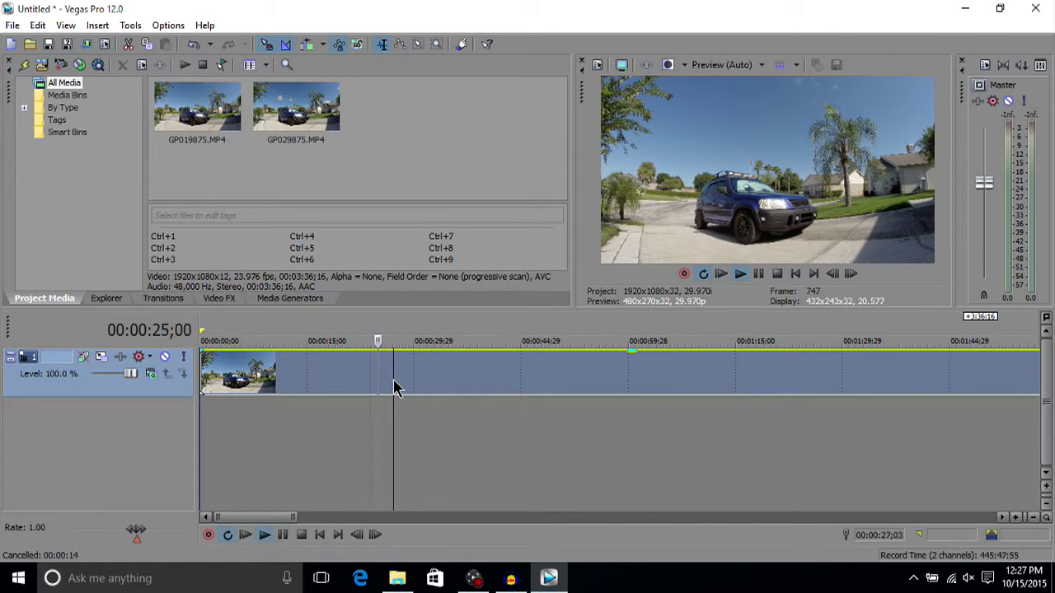
key(space)
key(space)
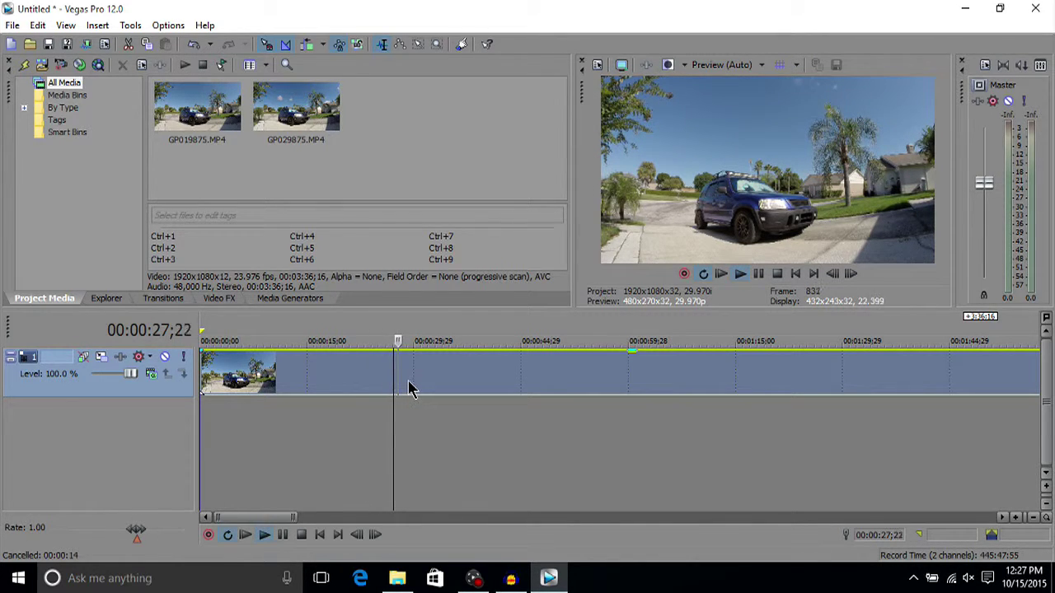
key(space)
click(408, 388)
key(space)
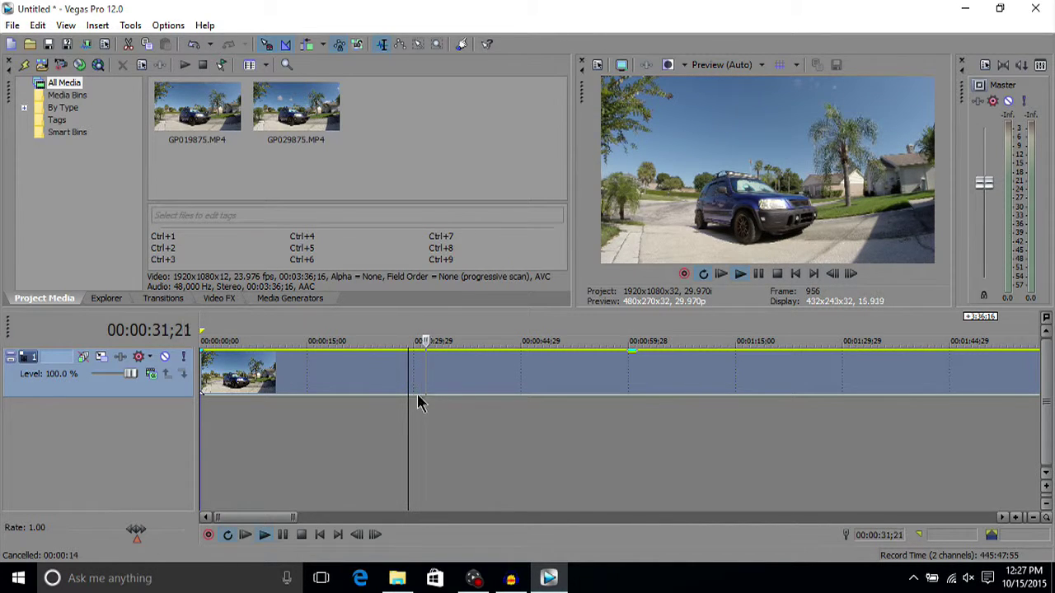
click(283, 543)
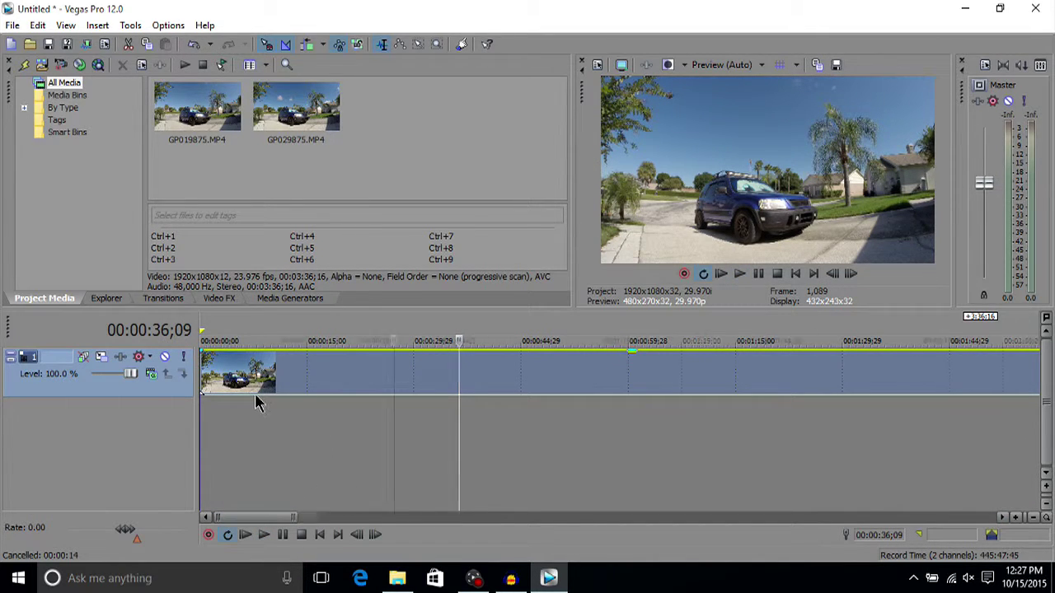
Step: Move the clip so it starts at the 30-second mark
scroll(256, 400, down, 3)
scroll(243, 384, up, 3)
click(363, 389)
drag(207, 393, 363, 382)
Step: Position the playhead near 00:20:54 at the end of the final clip
scroll(403, 389, down, 5)
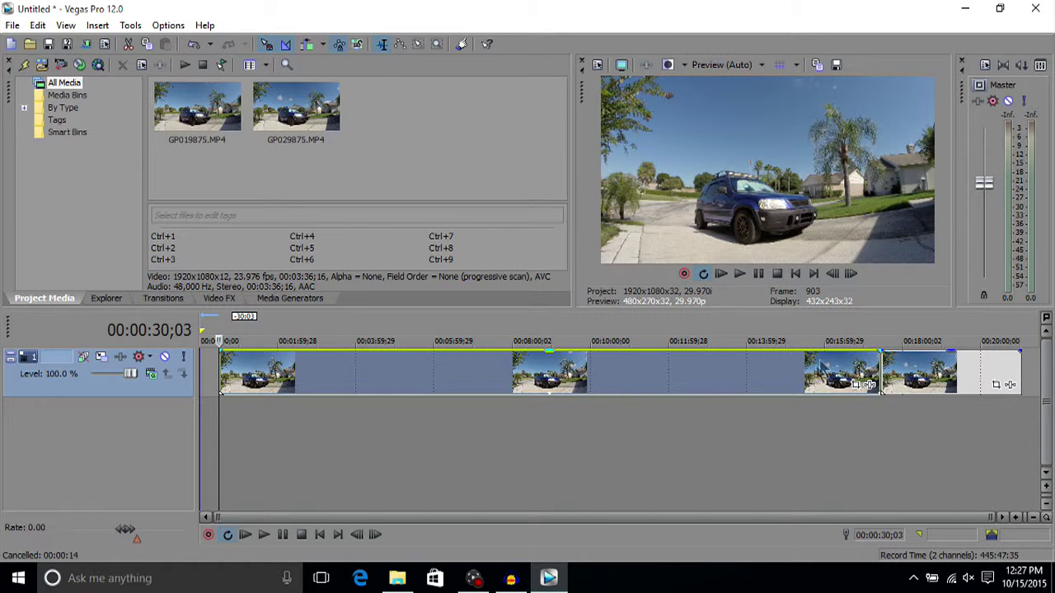
click(771, 378)
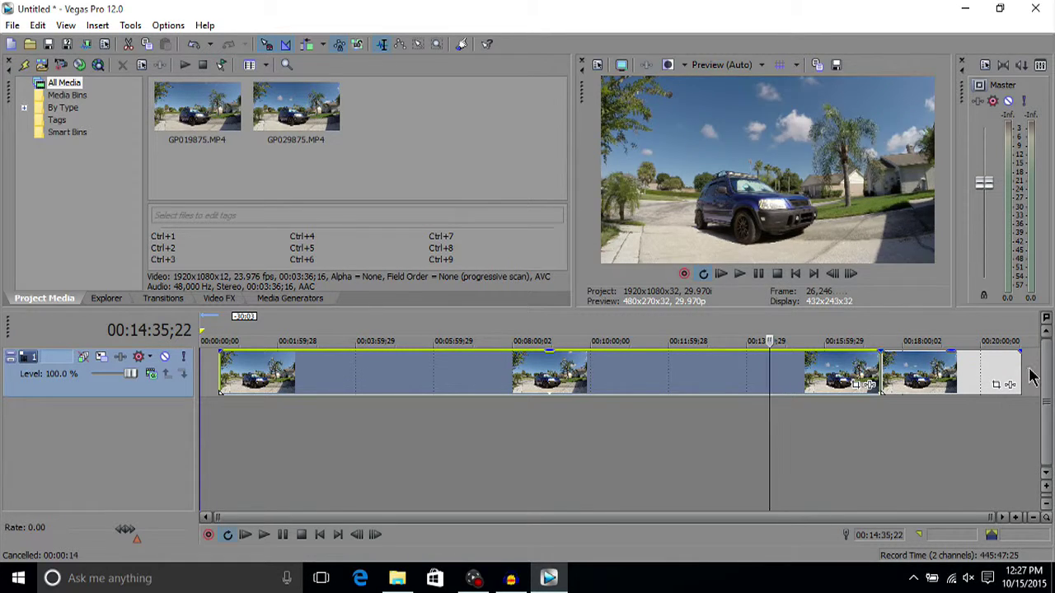
click(1023, 377)
scroll(1022, 376, up, 3)
click(1006, 376)
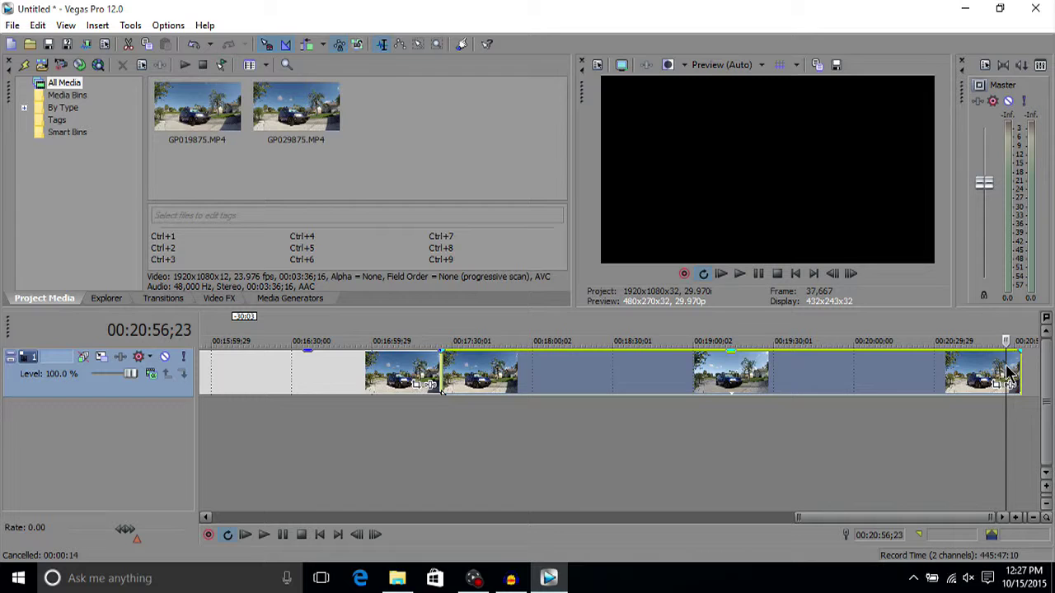
scroll(1012, 375, up, 2)
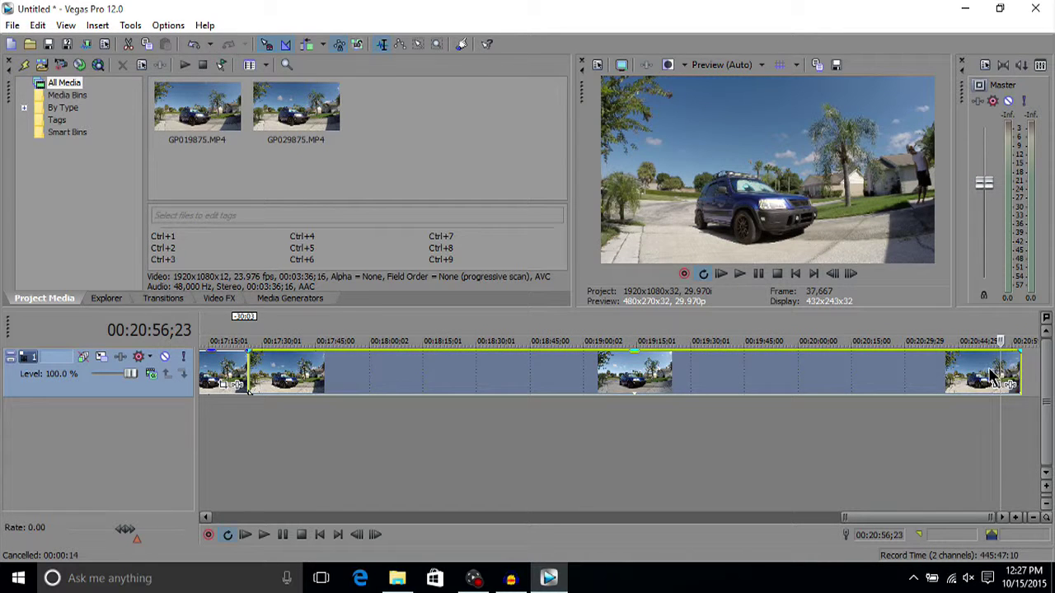
click(988, 373)
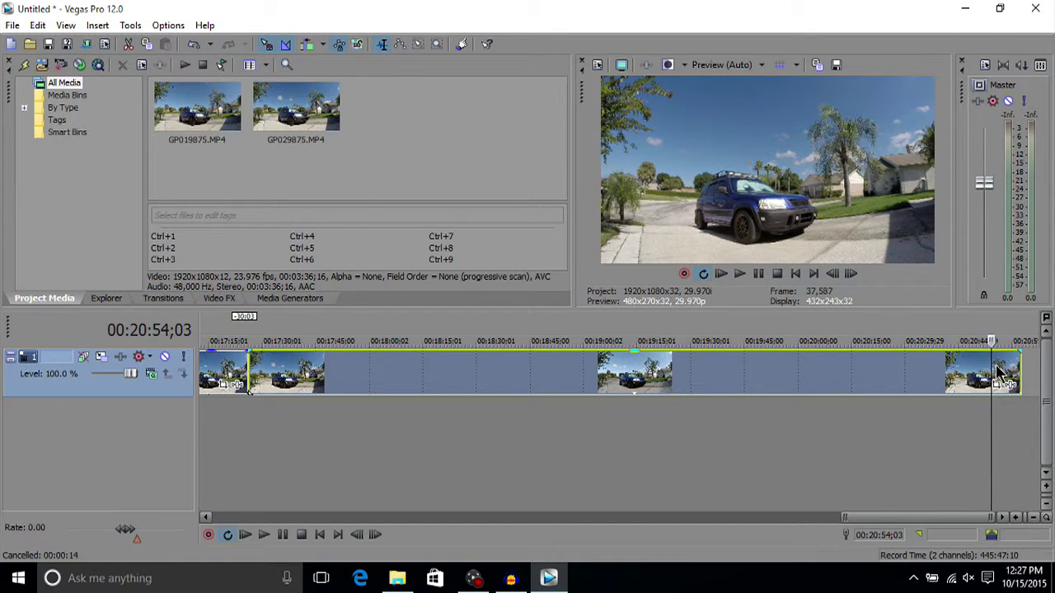
scroll(952, 377, up, 3)
mouse_move(917, 371)
mouse_down()
mouse_move(932, 371)
mouse_move(906, 381)
mouse_up()
Step: Split the clip at the playhead and delete the tail piece
key(s)
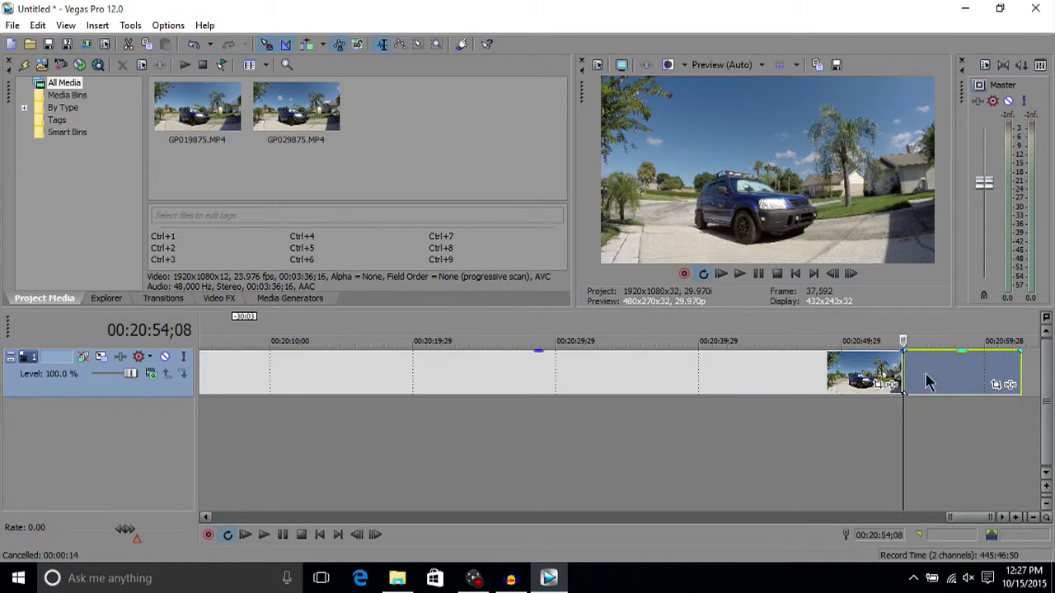
click(956, 384)
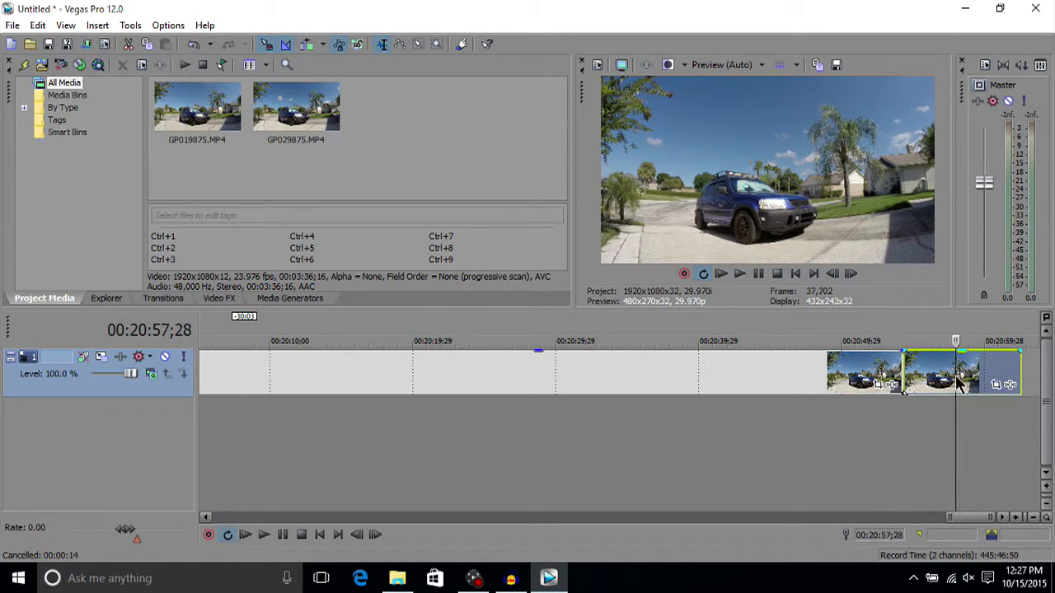
key(Delete)
scroll(865, 371, down, 10)
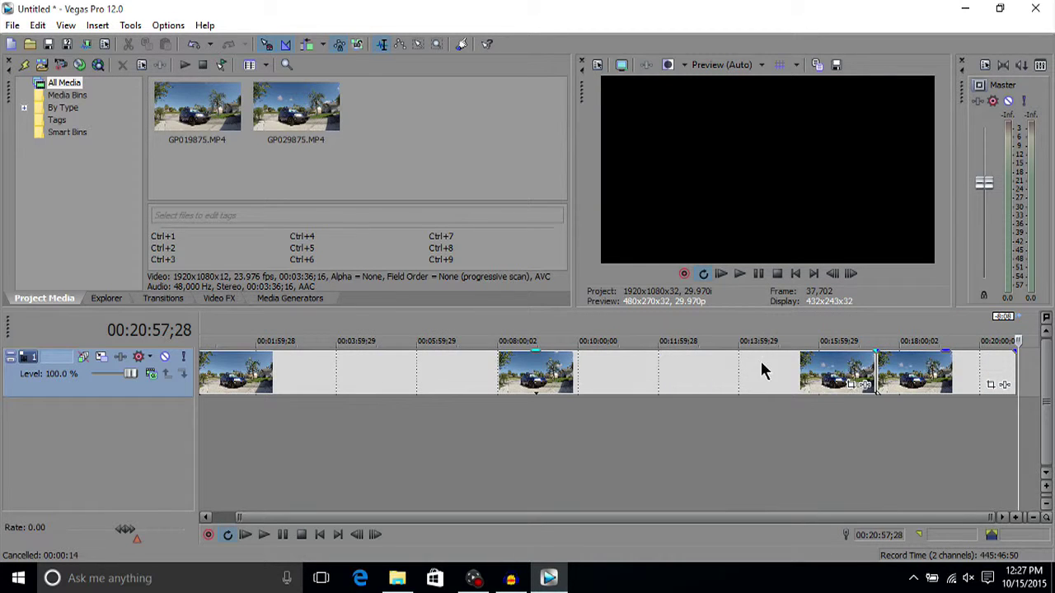
scroll(750, 372, down, 1)
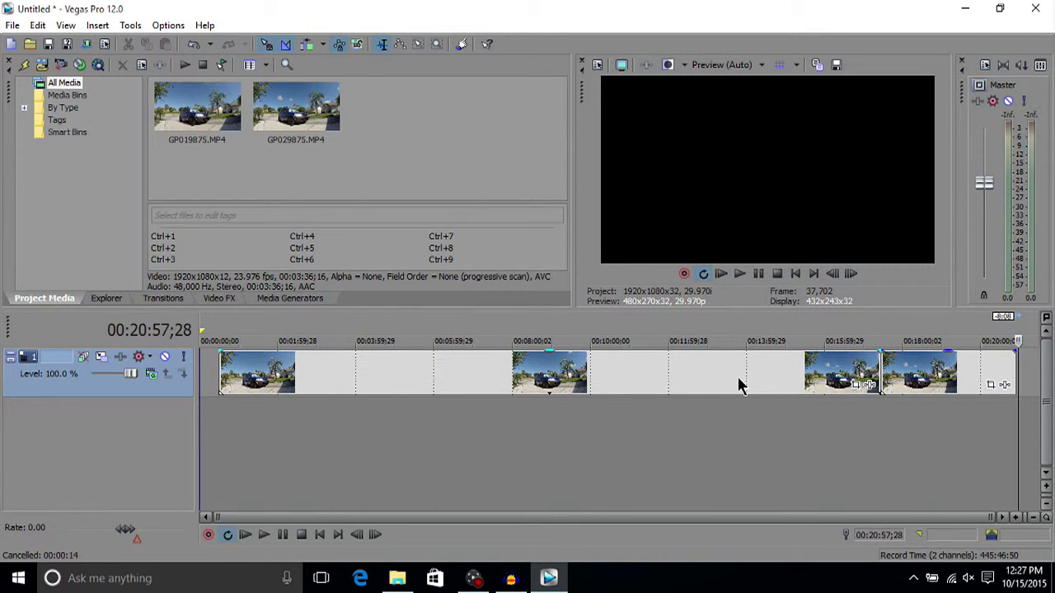
key(ctrl+a)
click(725, 384)
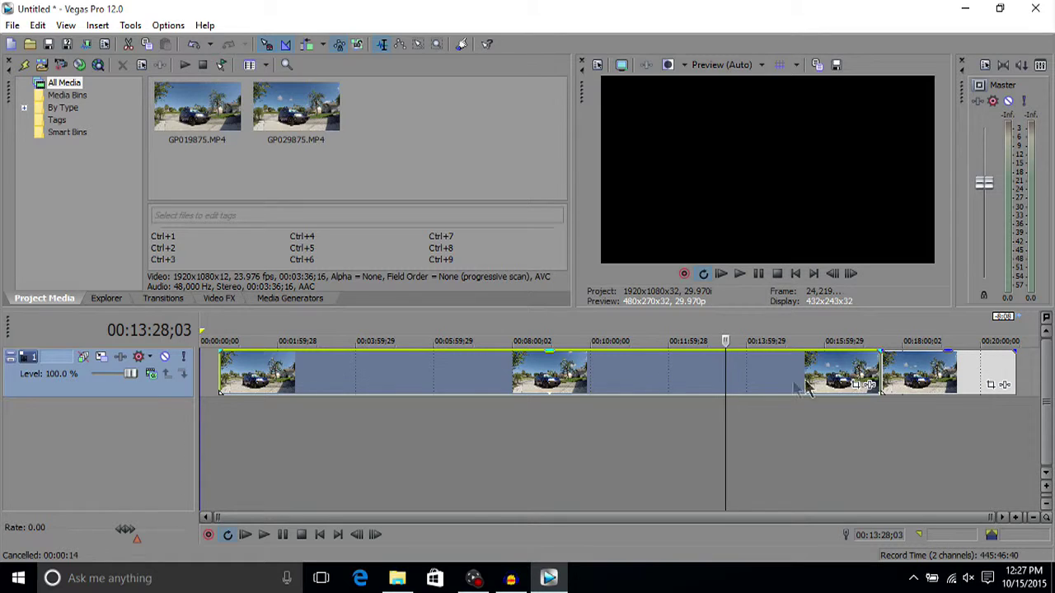
drag(663, 384, 643, 385)
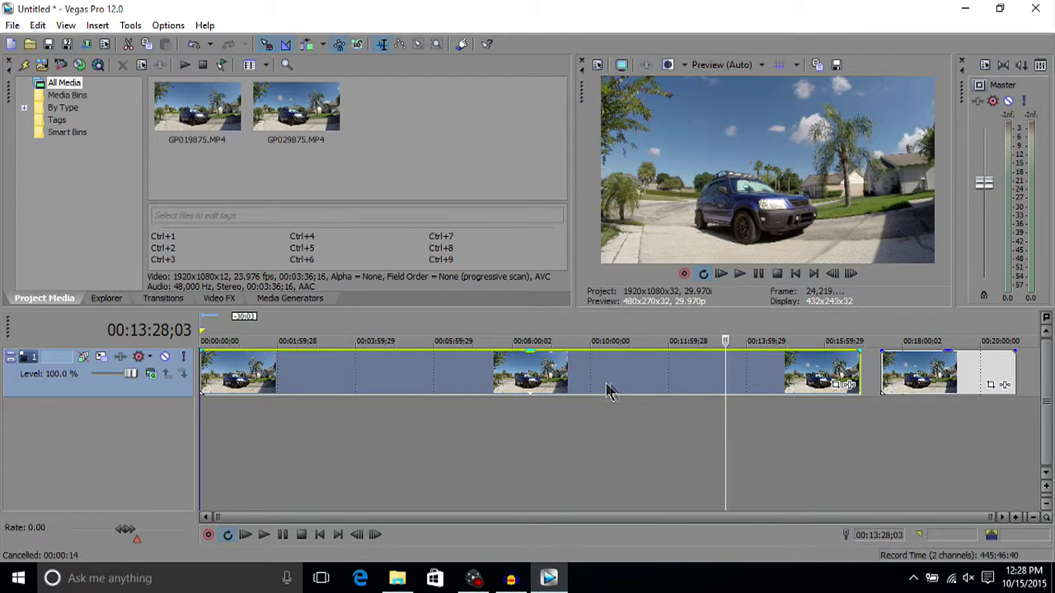
mouse_move(646, 387)
mouse_down()
mouse_move(678, 381)
mouse_move(665, 384)
mouse_up()
click(768, 384)
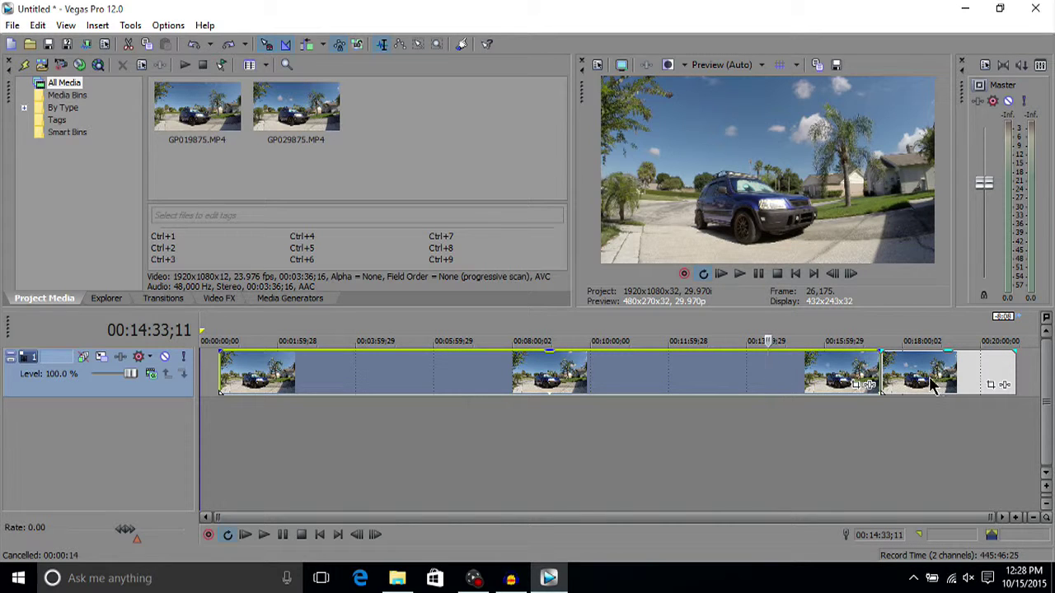
click(934, 376)
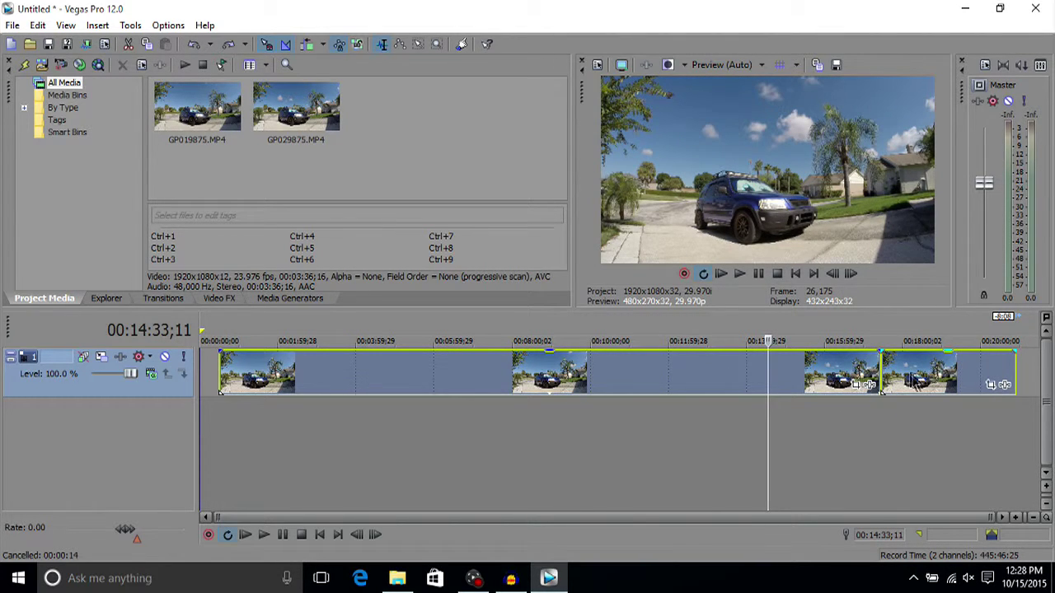
mouse_move(783, 390)
mouse_down()
mouse_move(808, 388)
mouse_move(796, 389)
mouse_up()
Step: Group the selected events with Group > Create New
right_click(923, 375)
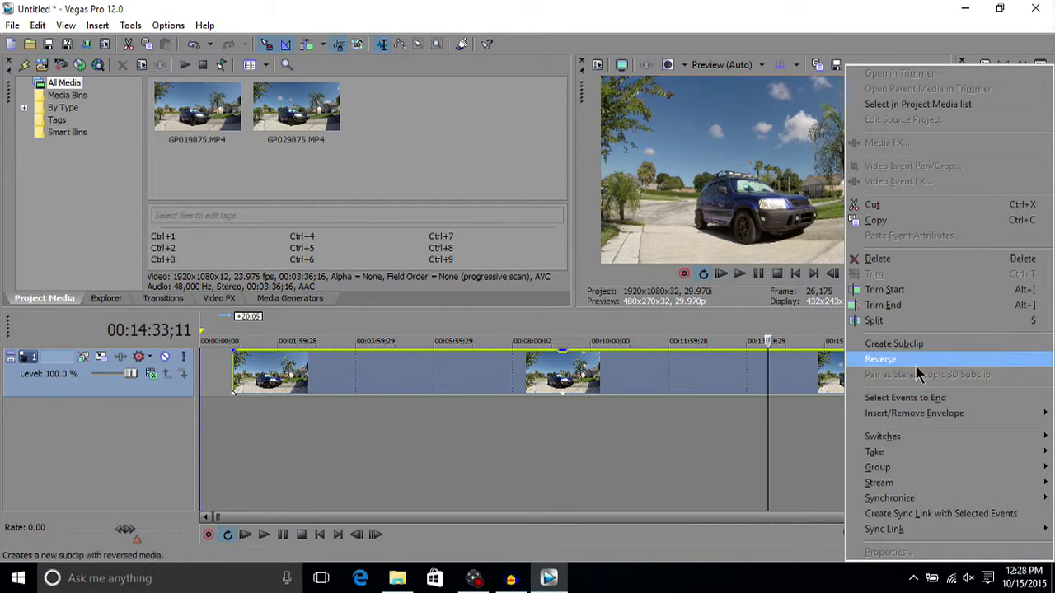
mouse_move(911, 470)
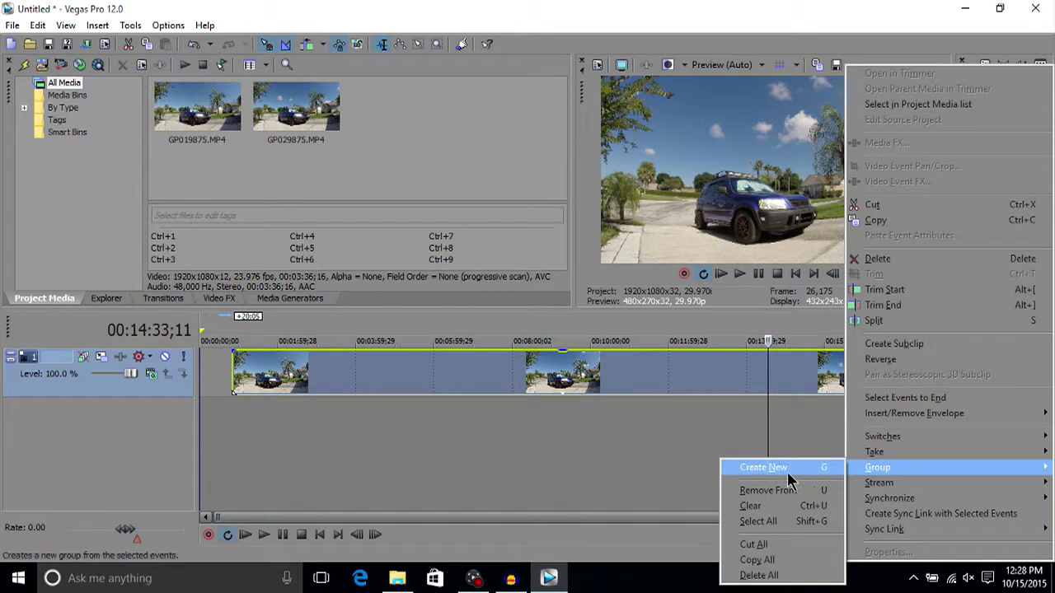
click(807, 389)
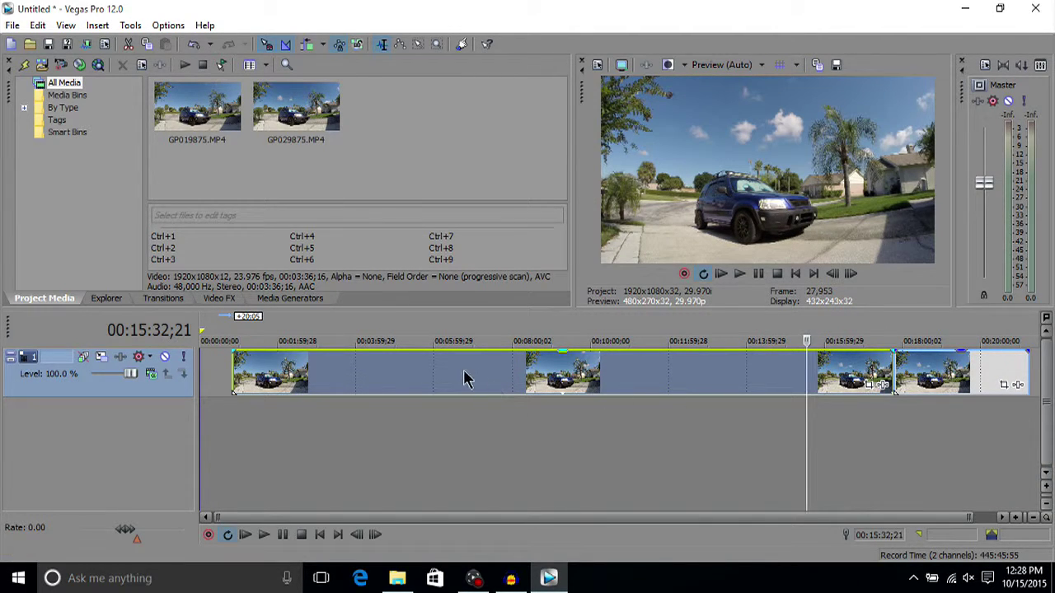
Step: Slide the grouped events left so they start at 00:00:00
drag(486, 388, 301, 395)
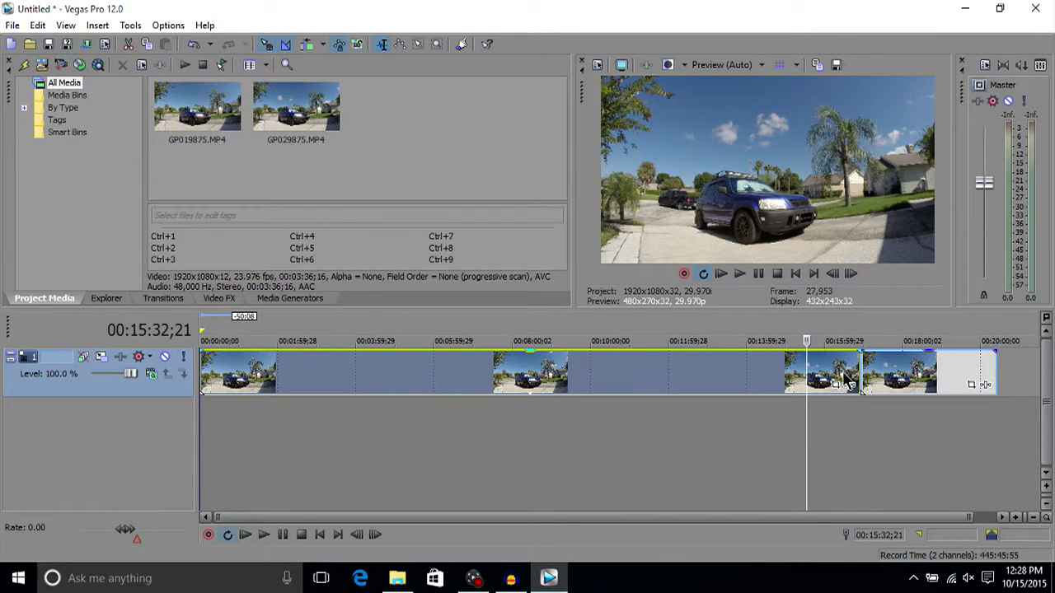
scroll(824, 383, up, 2)
scroll(783, 383, down, 3)
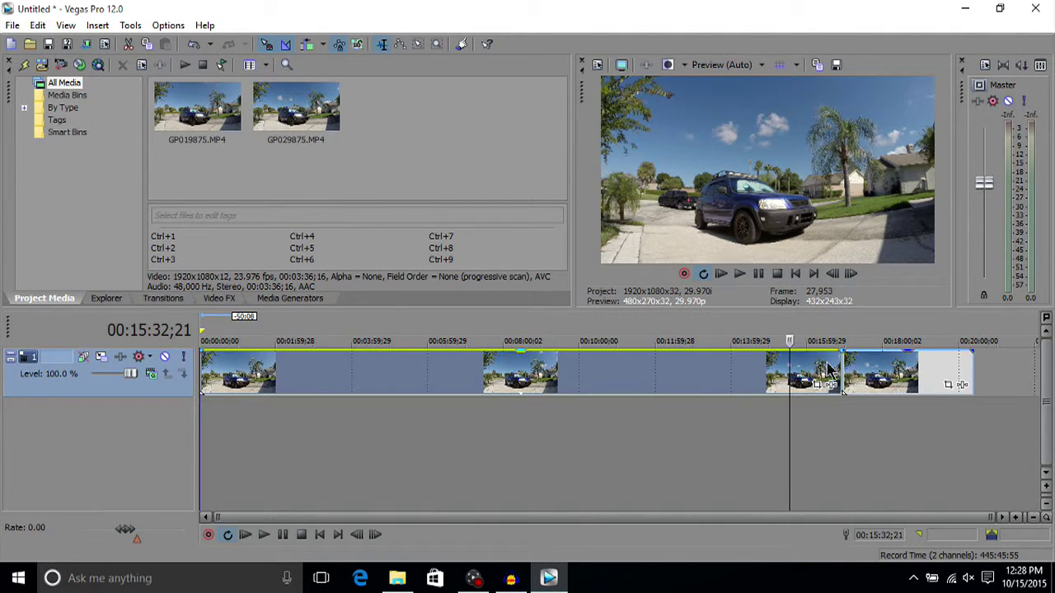
click(690, 382)
click(451, 381)
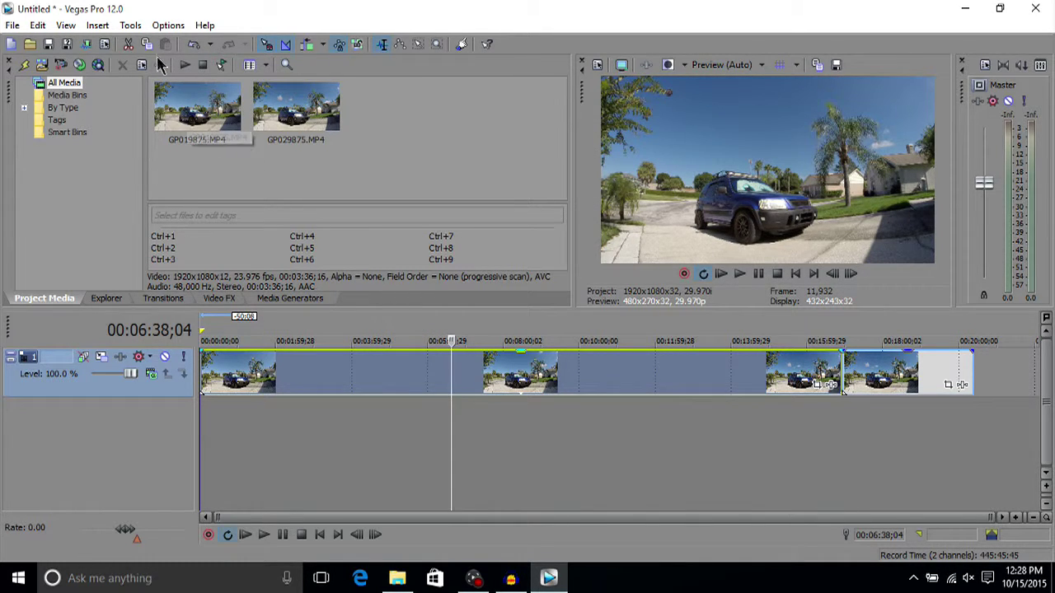
Step: Add an Event Velocity envelope to the events and raise it toward 300%
click(100, 26)
mouse_move(195, 60)
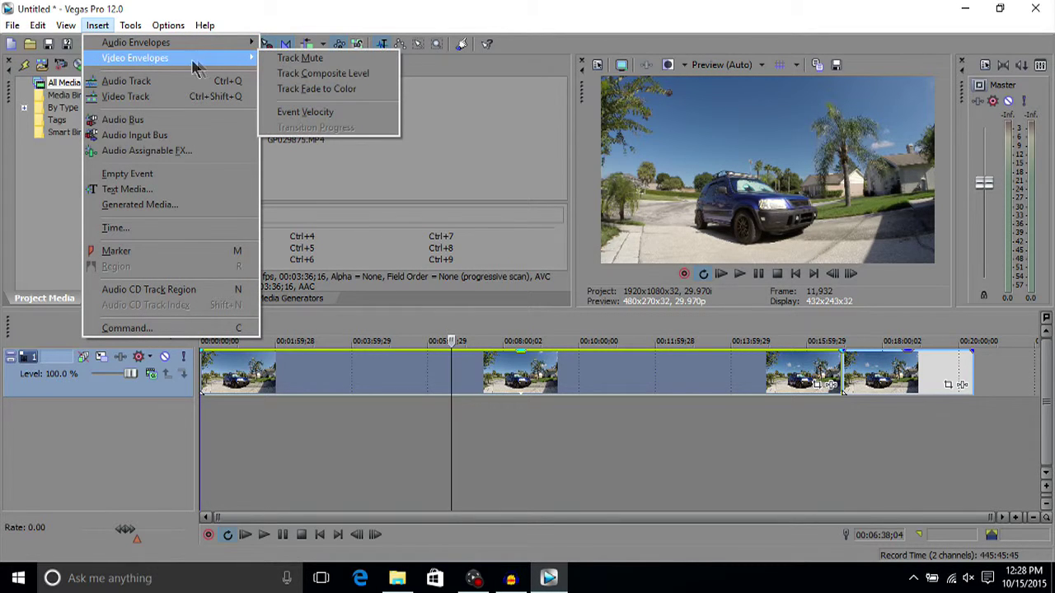
click(315, 111)
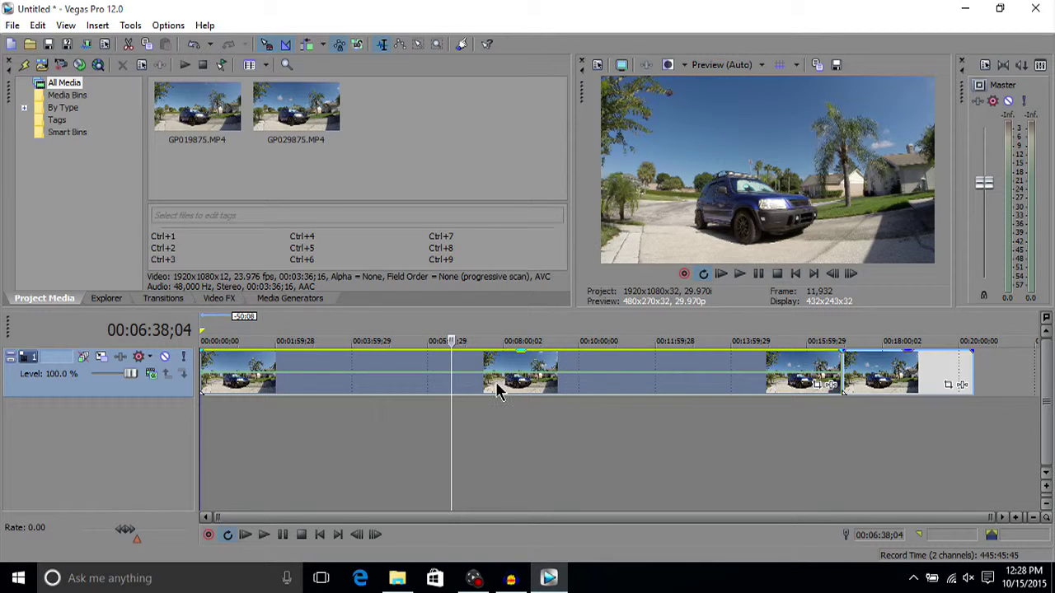
scroll(500, 388, up, 1)
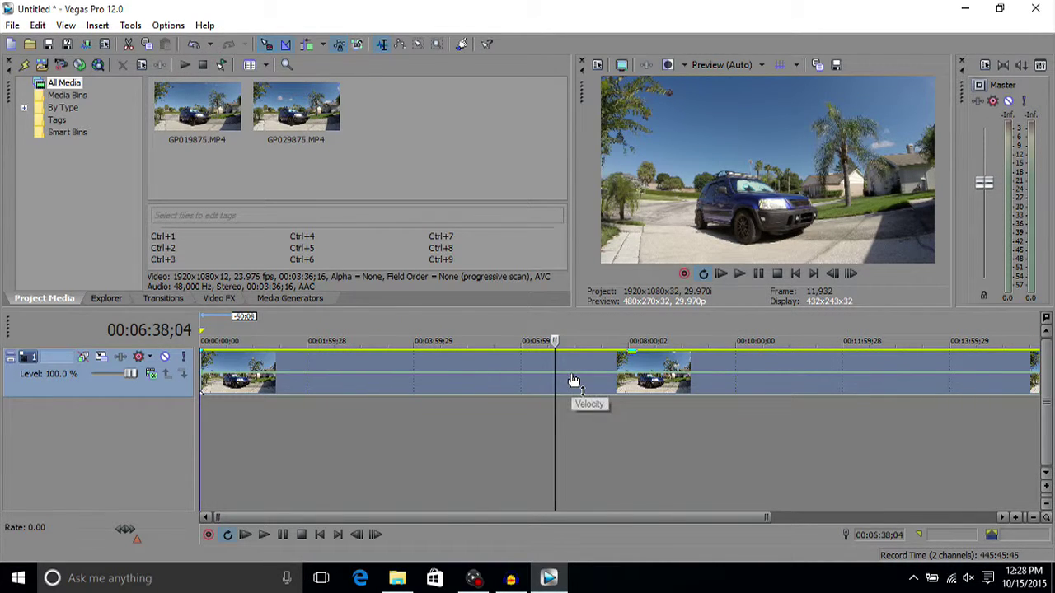
drag(569, 374, 574, 342)
scroll(670, 399, down, 1)
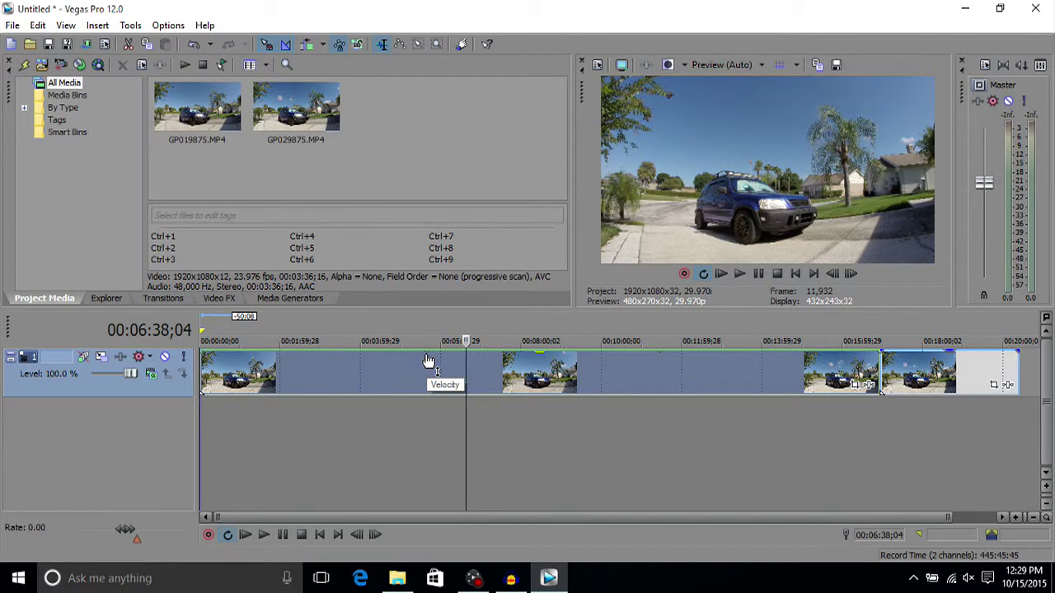
Step: Trim the sped-up event's end and move the final clip left to about 00:08
click(517, 377)
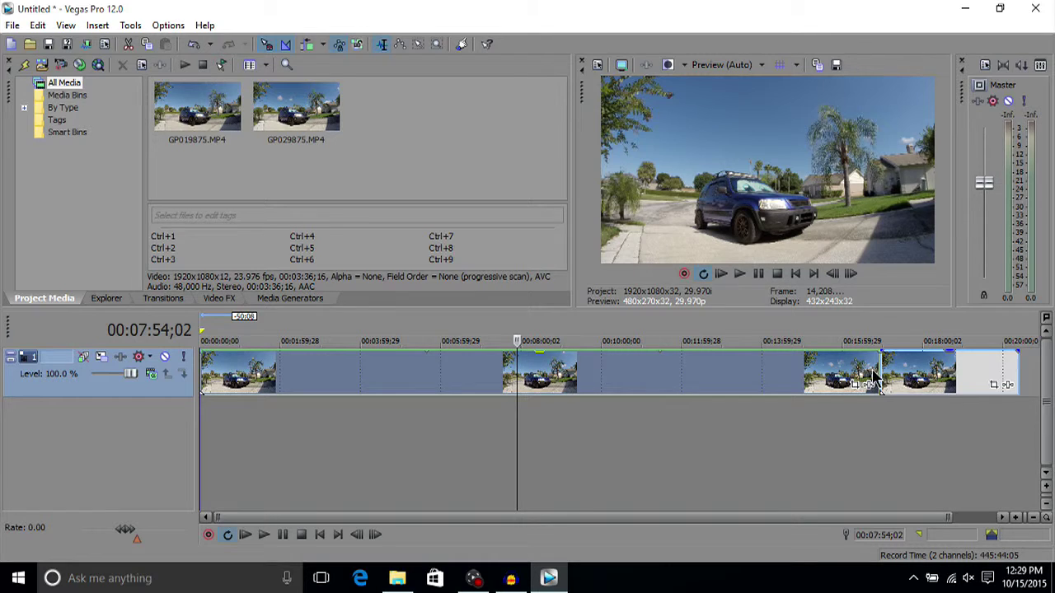
drag(877, 366, 434, 382)
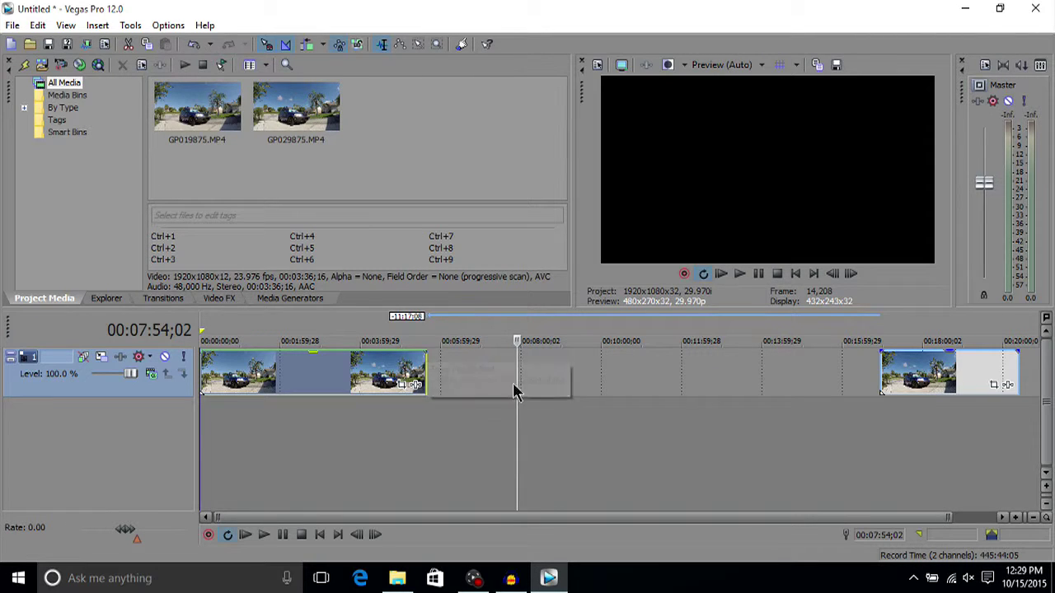
click(931, 382)
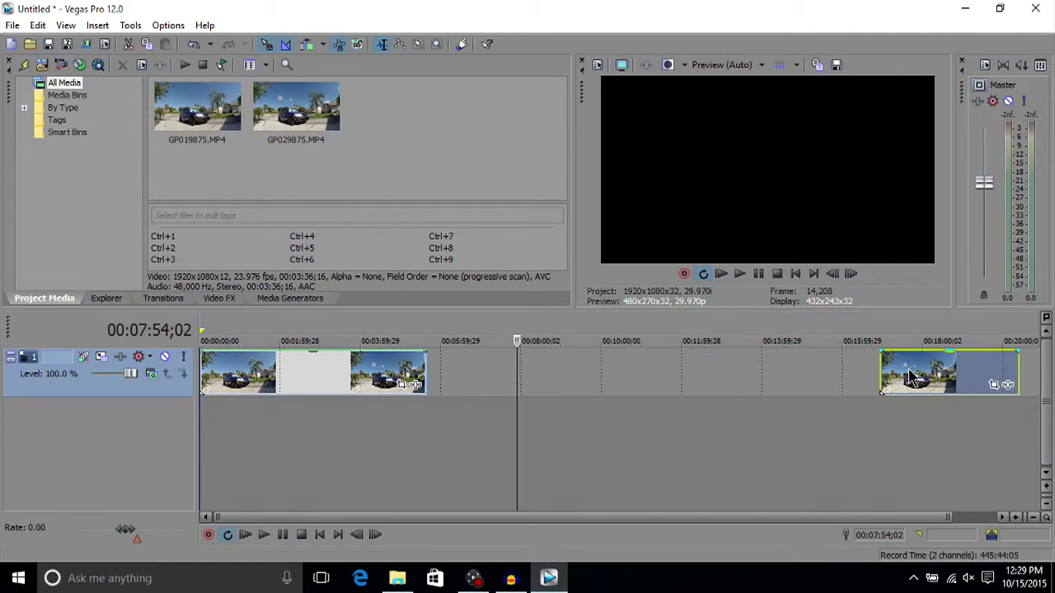
click(915, 380)
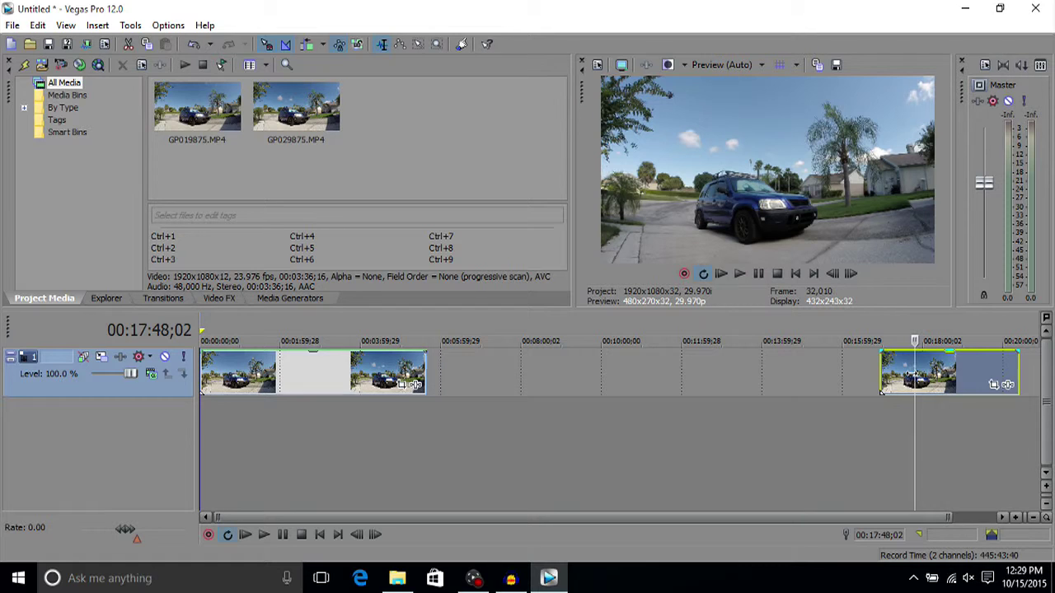
drag(908, 377, 534, 381)
click(559, 381)
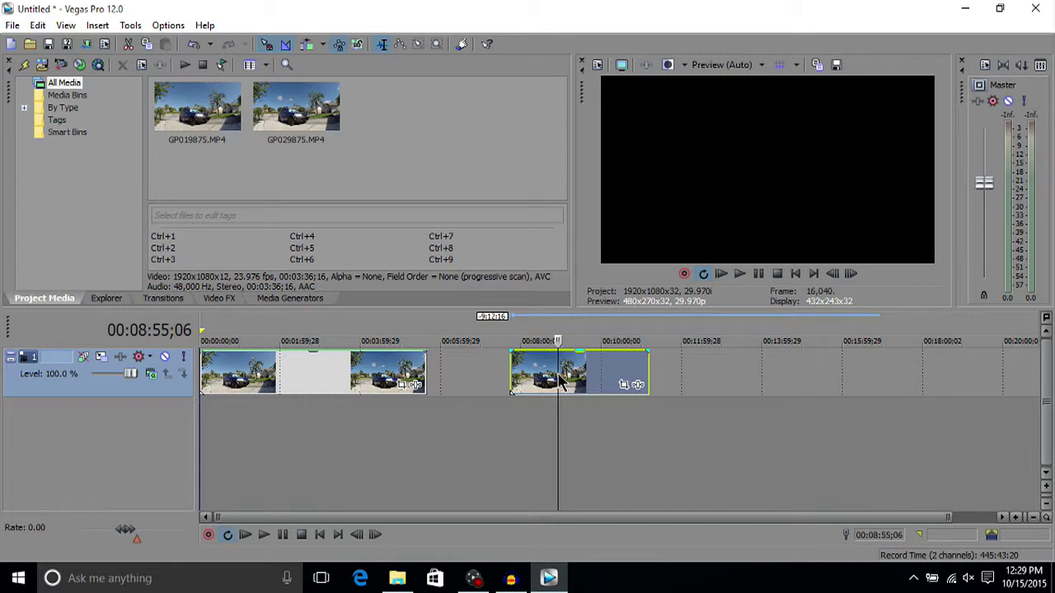
click(98, 25)
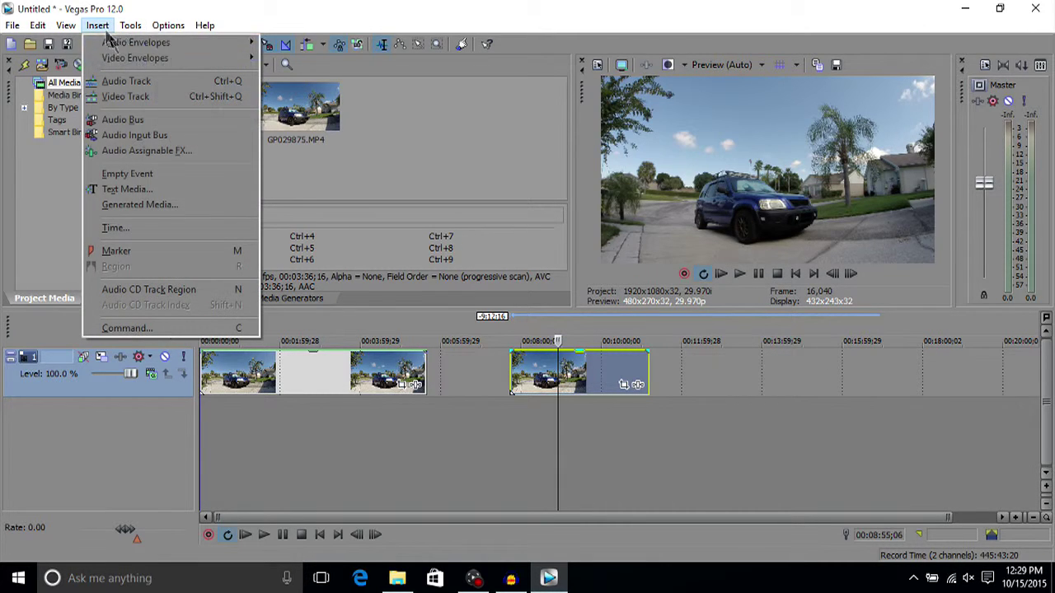
Step: Add a velocity envelope to the moved clip and raise it to 300%
mouse_move(239, 58)
click(311, 113)
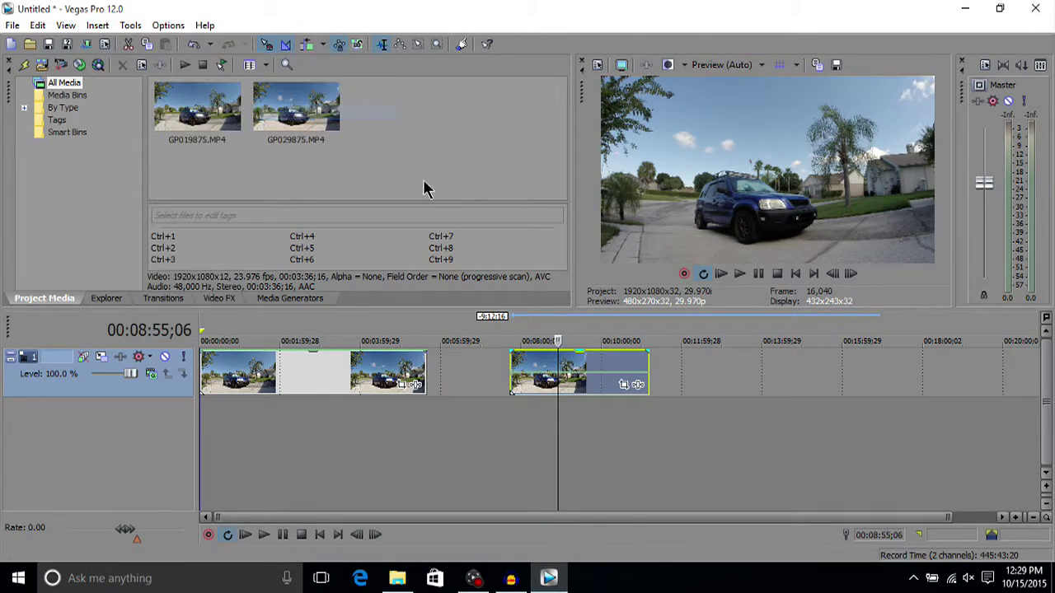
drag(582, 376, 591, 348)
scroll(592, 363, up, 1)
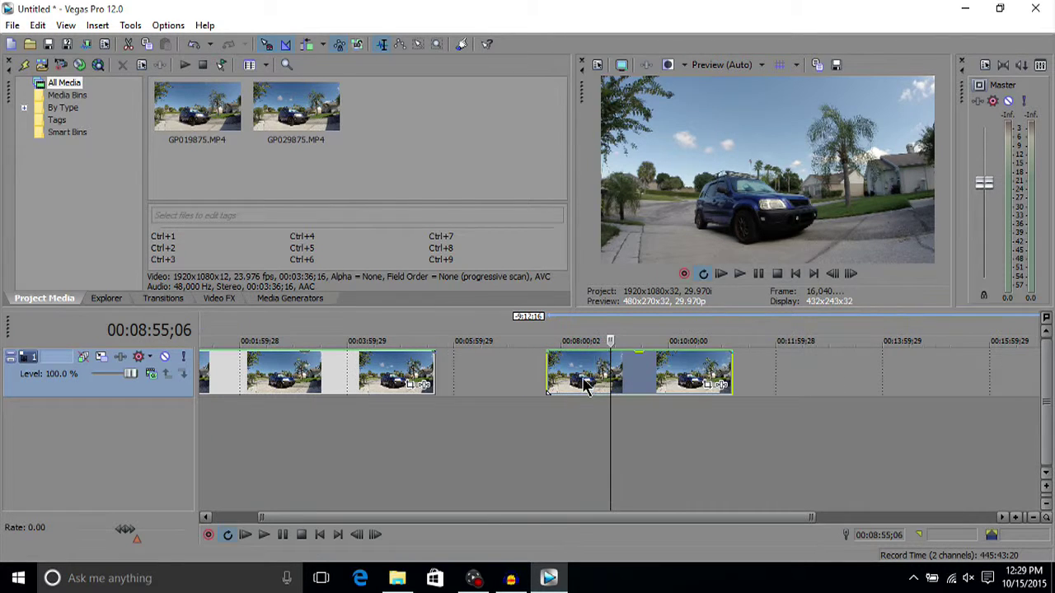
Step: Trim the later clip's right edge shorter, starting near 00:08:00
click(662, 371)
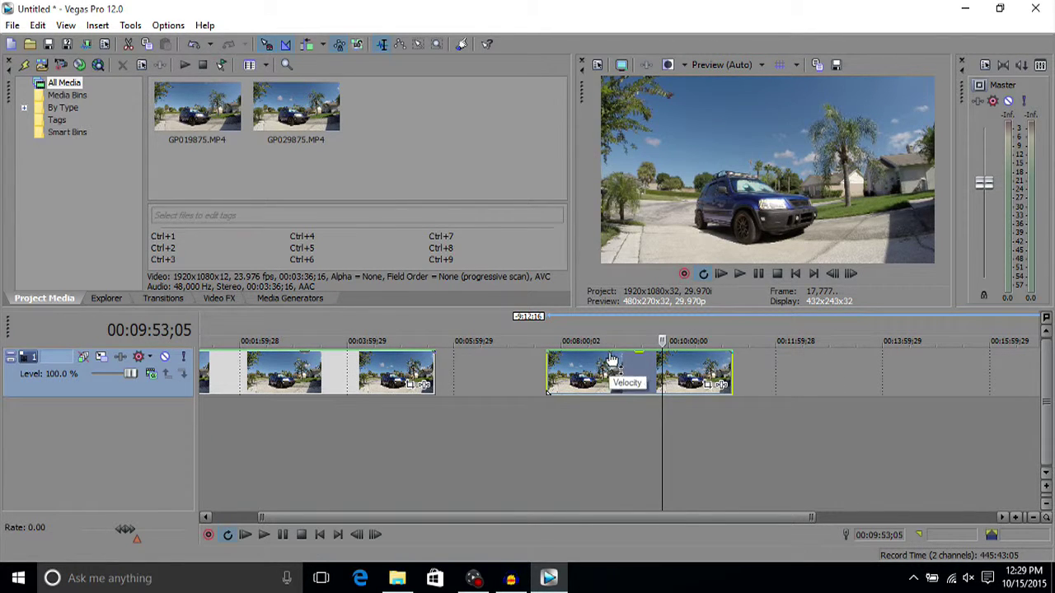
drag(731, 371, 610, 375)
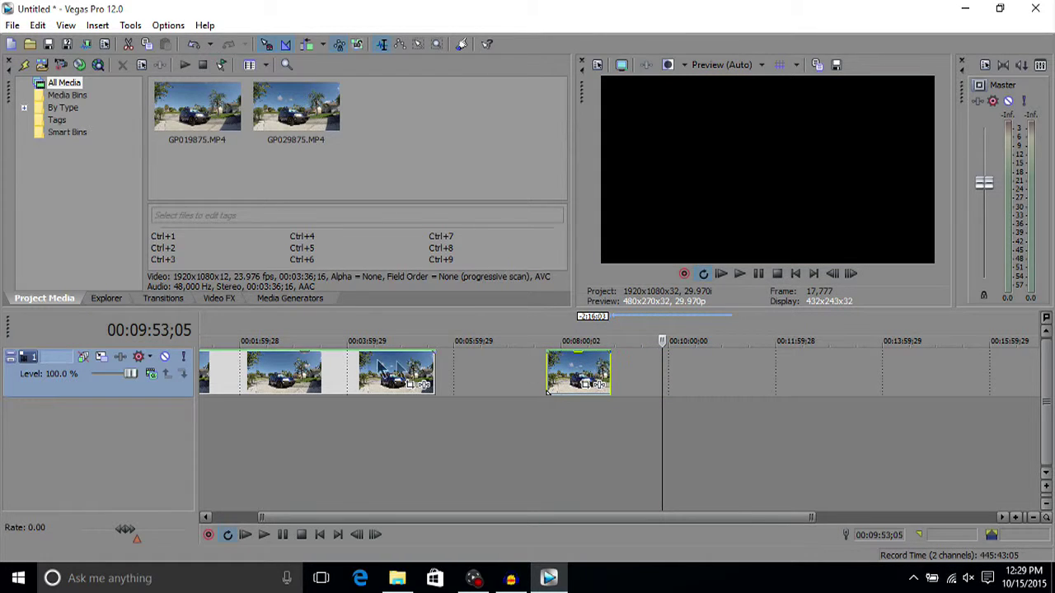
click(323, 375)
scroll(354, 470, down, 1)
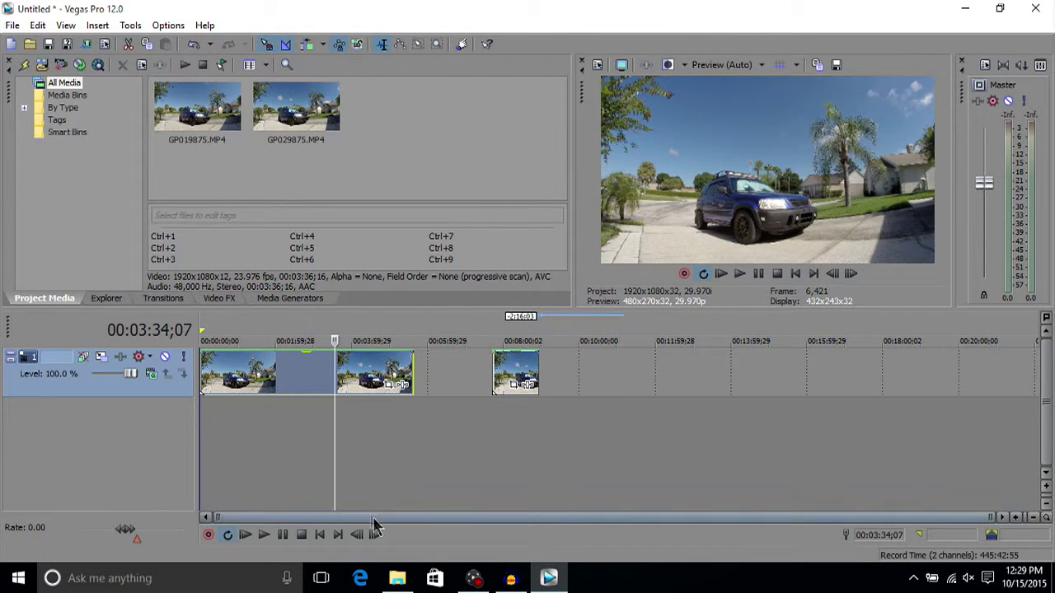
click(360, 371)
scroll(360, 371, up, 1)
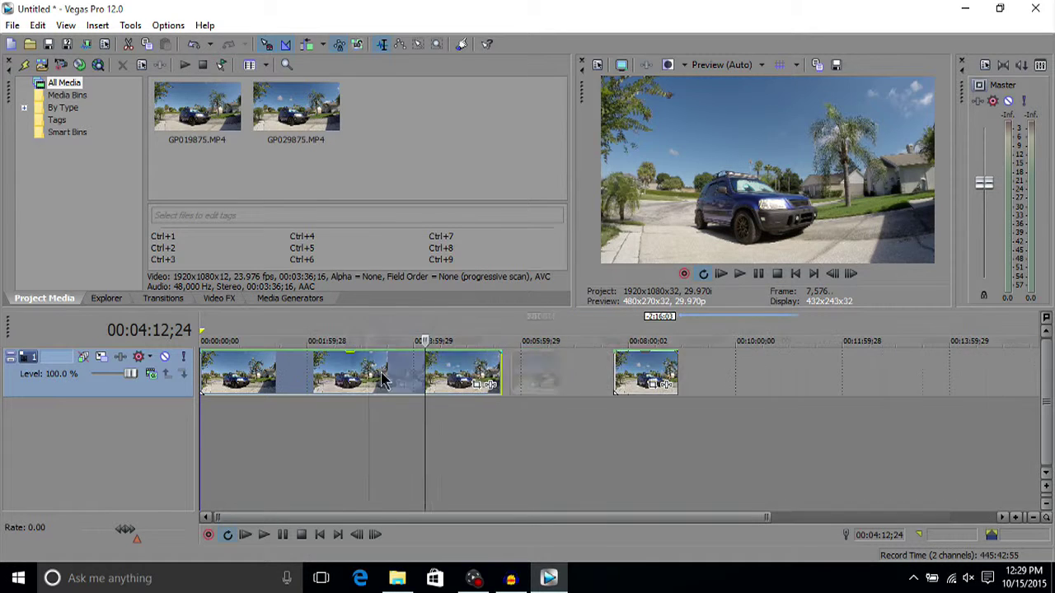
scroll(388, 375, up, 1)
scroll(441, 387, down, 1)
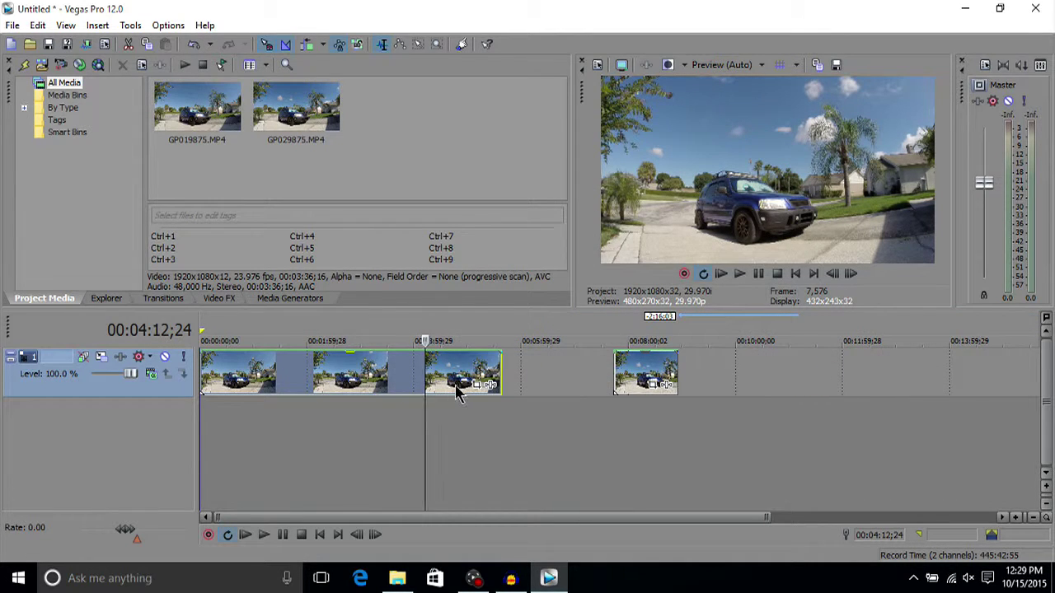
scroll(458, 388, up, 1)
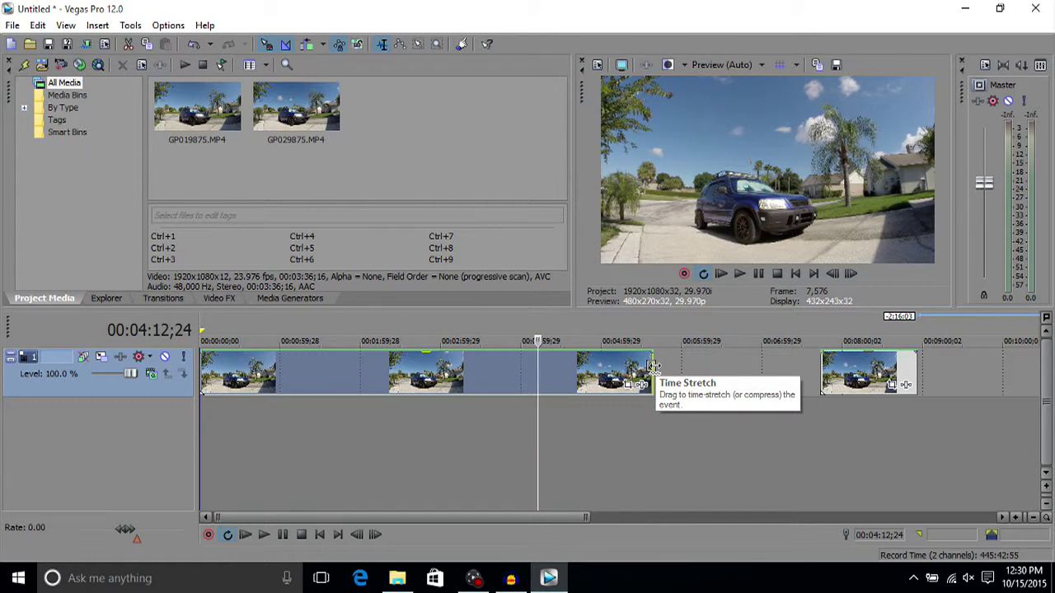
Step: Ctrl+drag to time-compress the first event and squeeze the second clip in right behind it
drag(651, 384, 282, 388)
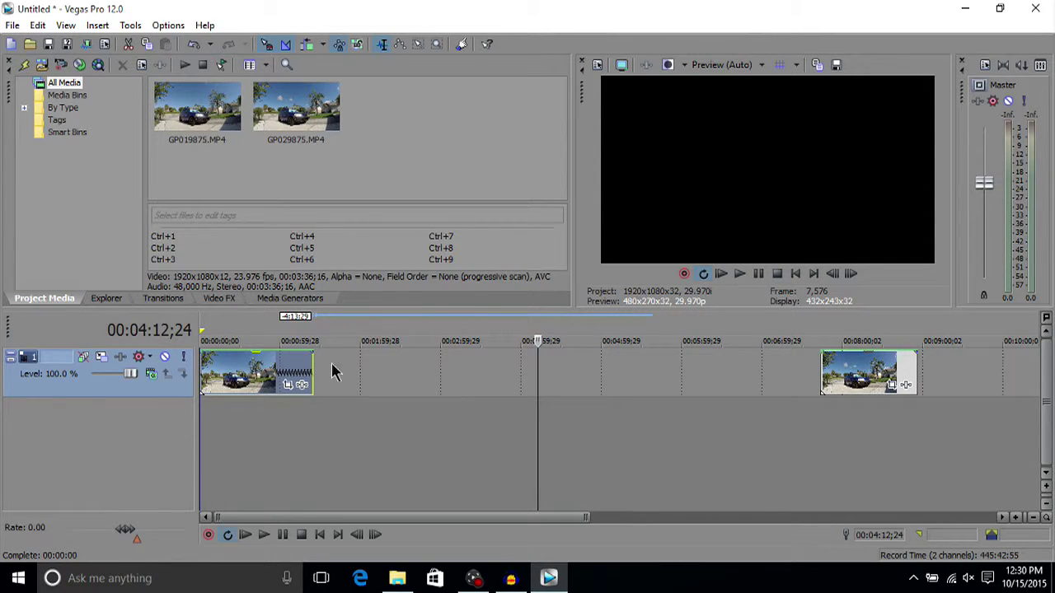
drag(916, 366, 334, 376)
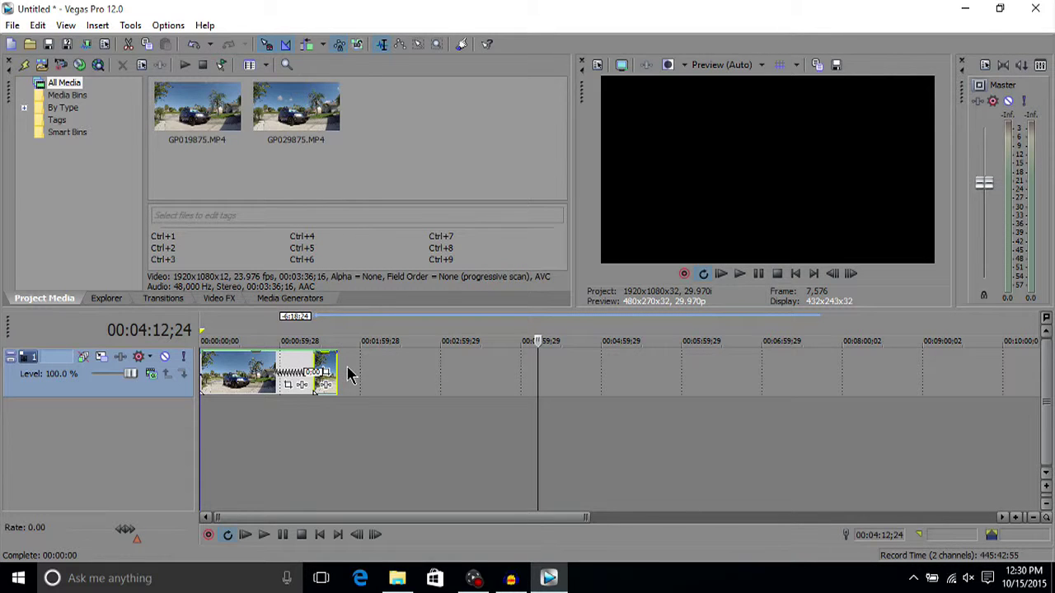
click(337, 364)
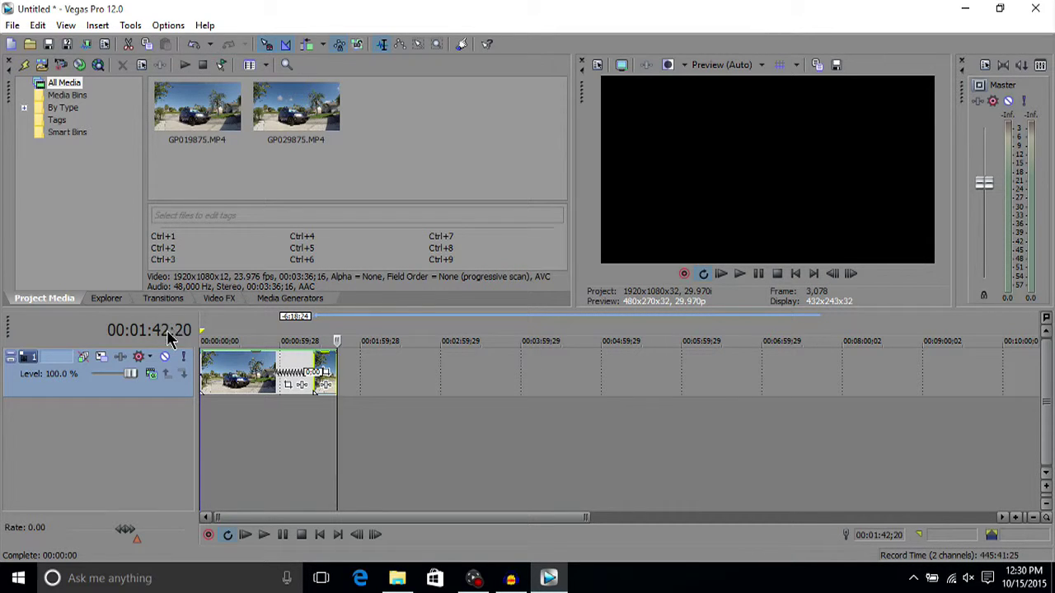
scroll(610, 417, down, 3)
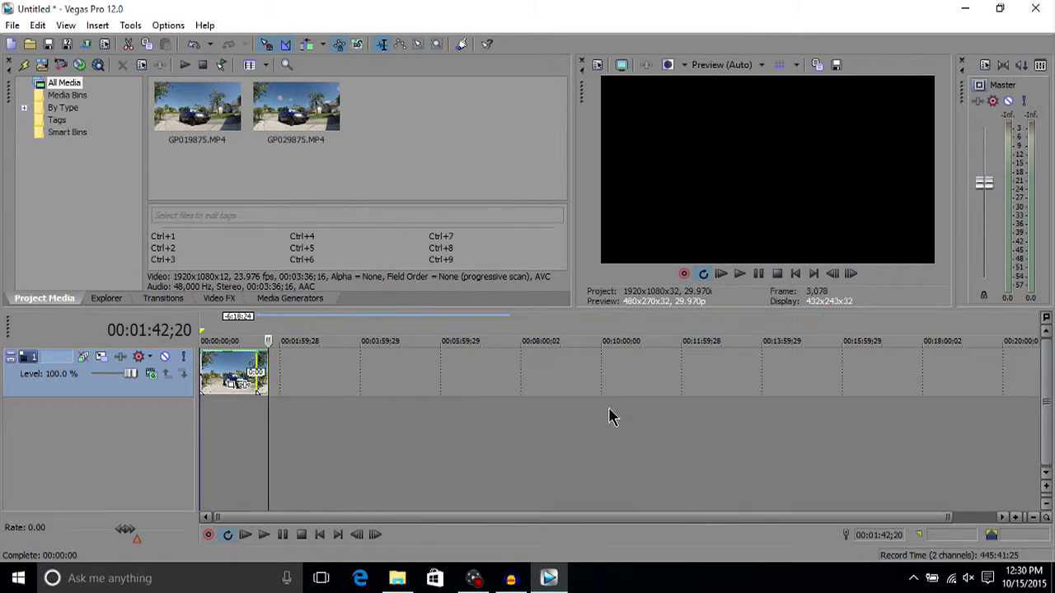
scroll(610, 416, down, 1)
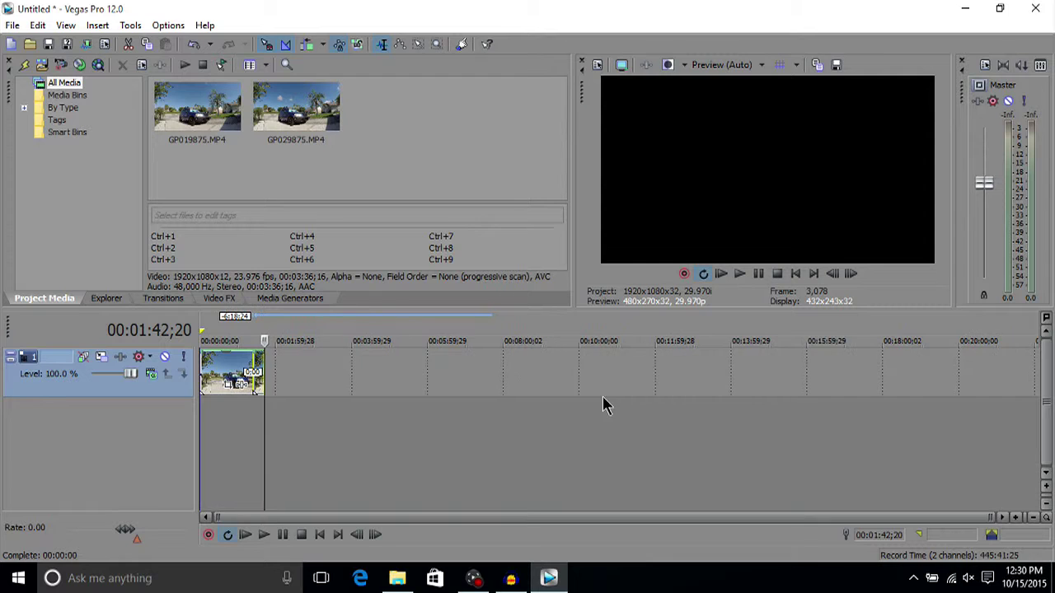
click(1037, 378)
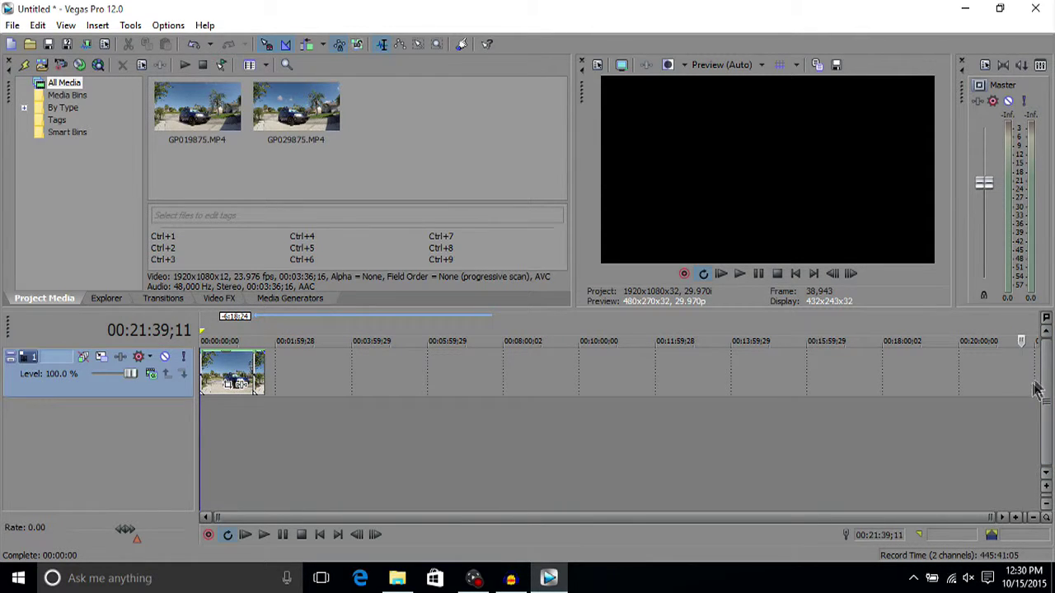
click(264, 366)
scroll(336, 388, up, 5)
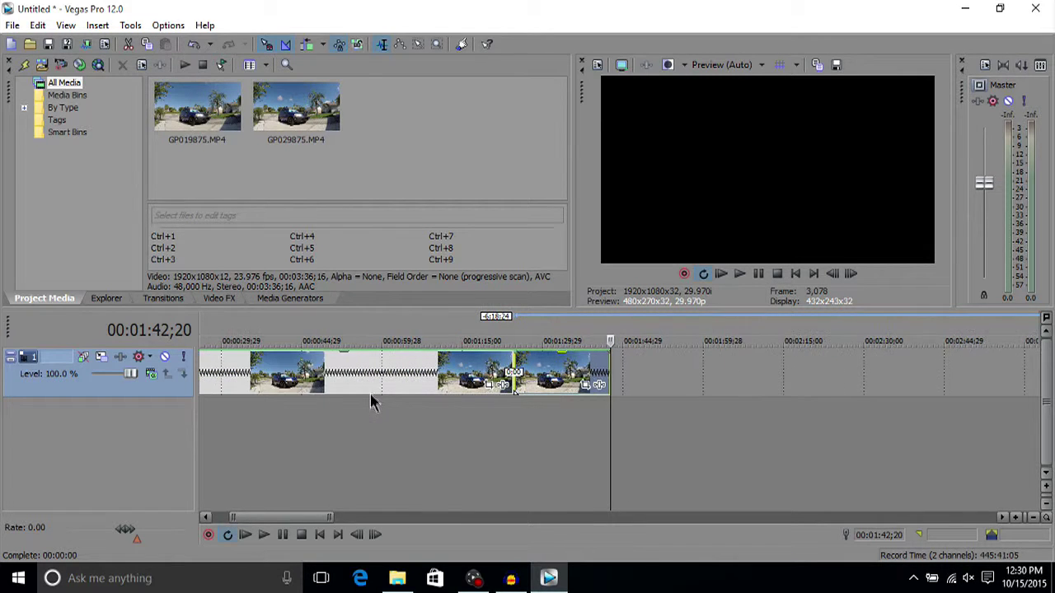
scroll(371, 401, down, 2)
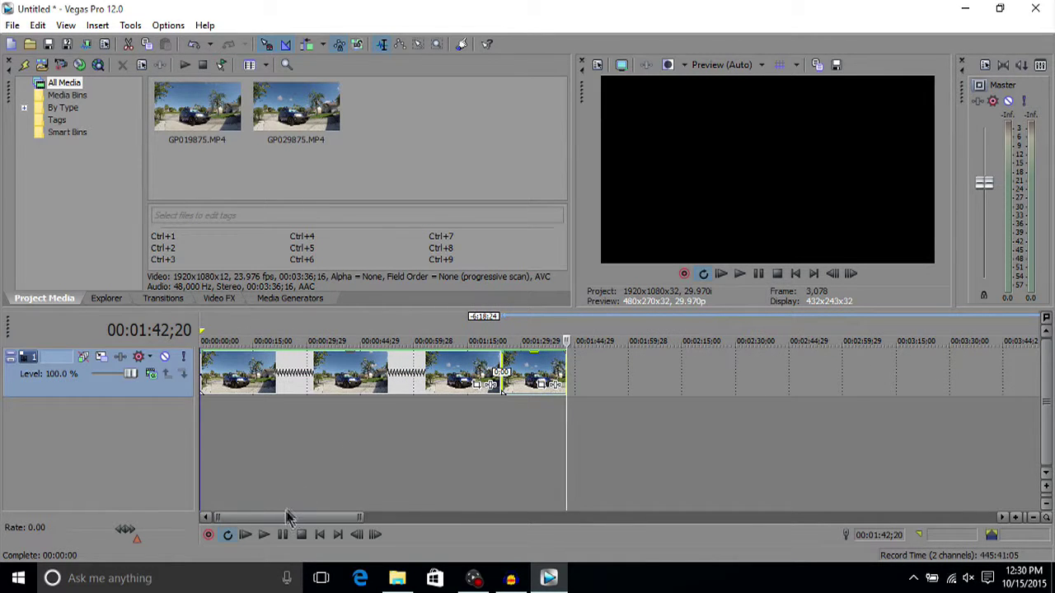
click(359, 452)
scroll(358, 452, up, 2)
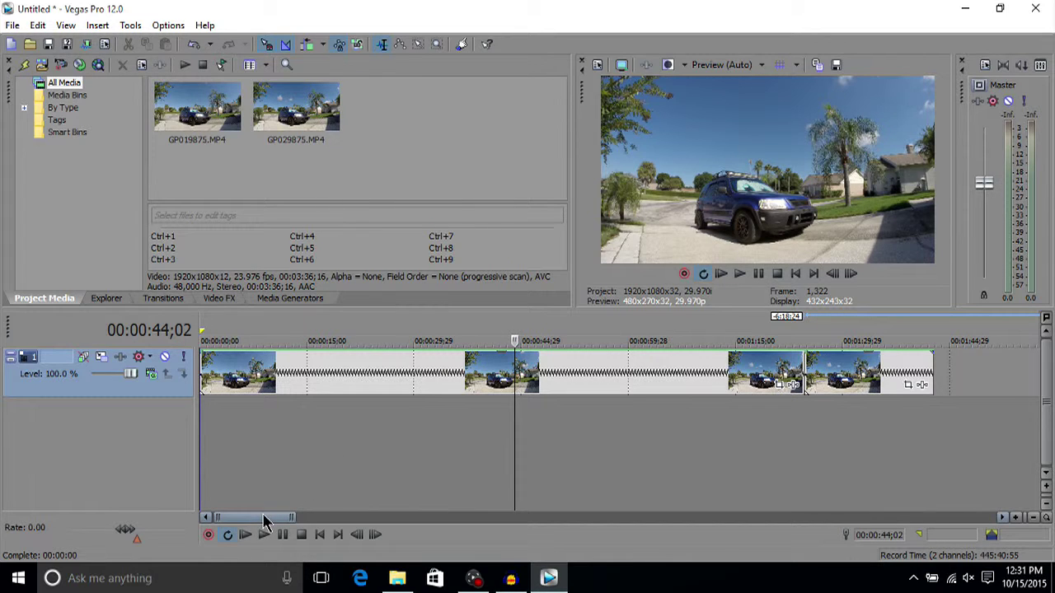
click(201, 375)
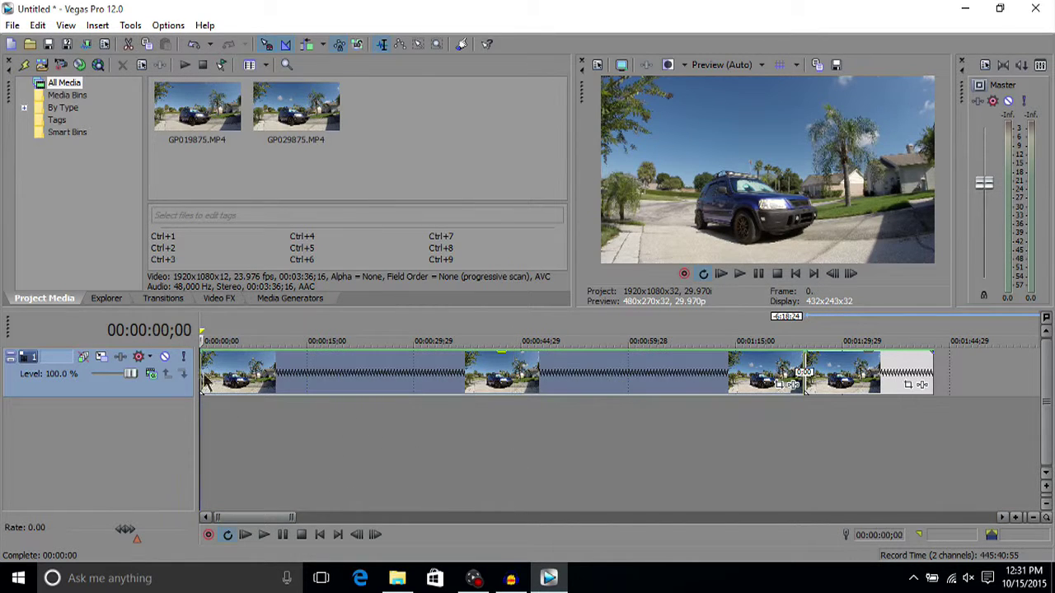
click(932, 362)
click(208, 375)
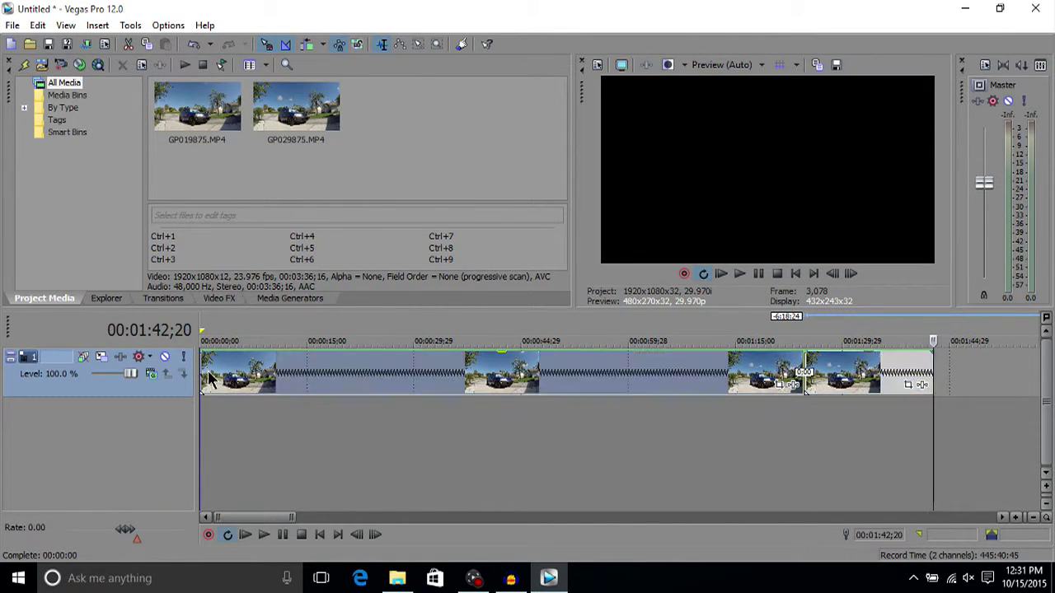
click(942, 376)
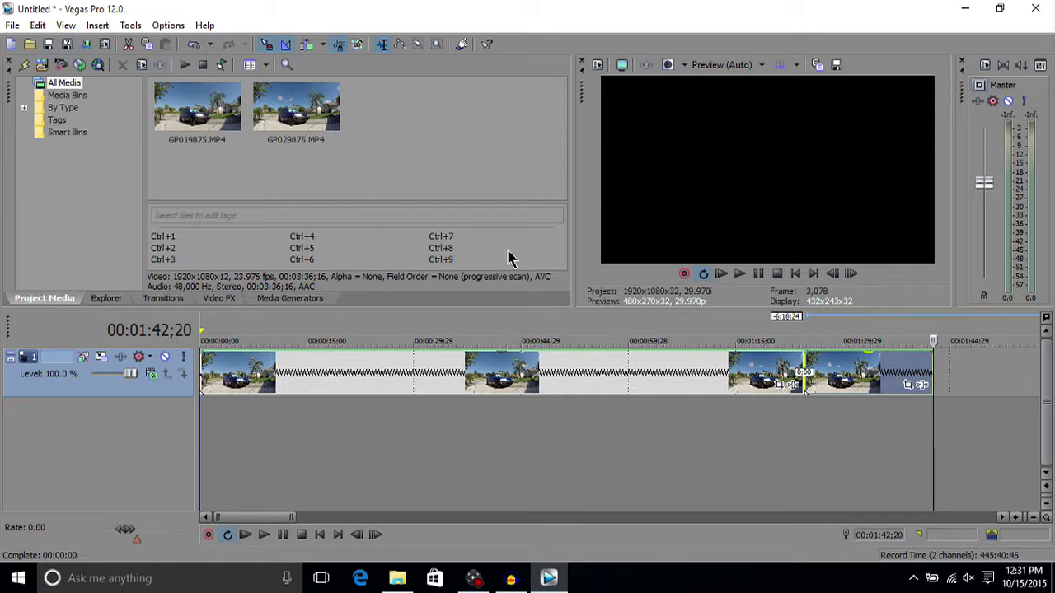
click(398, 578)
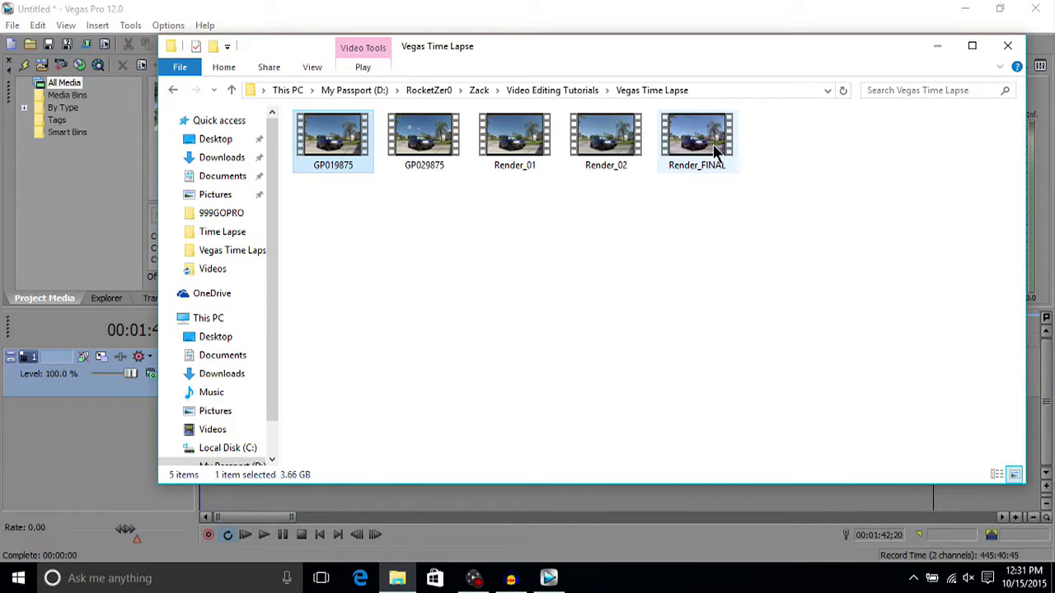
click(445, 8)
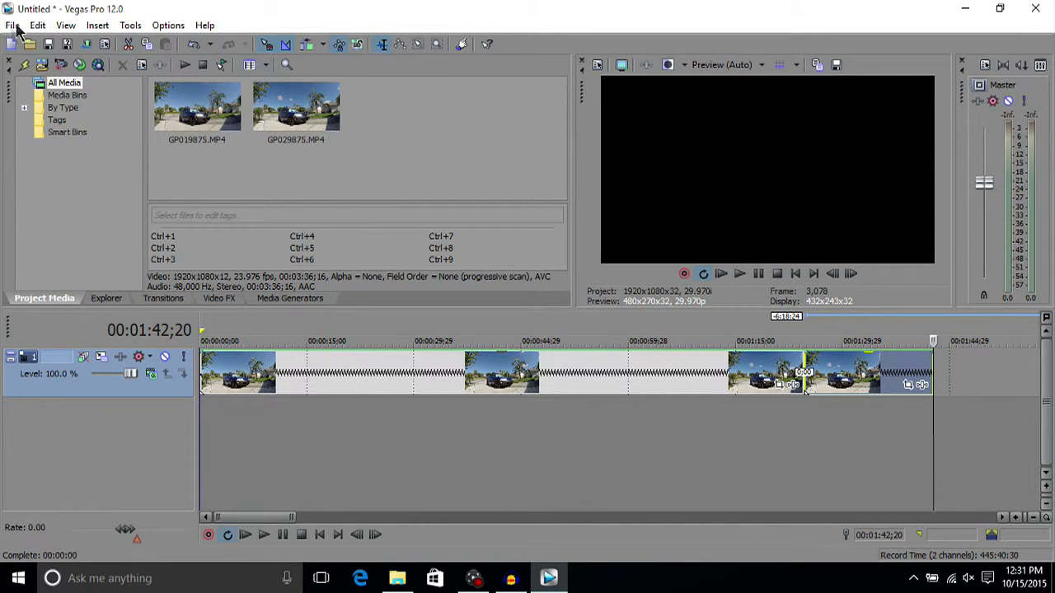
Step: Start Render As and browse the output folder with all file types shown, then cancel the location dialog
click(12, 25)
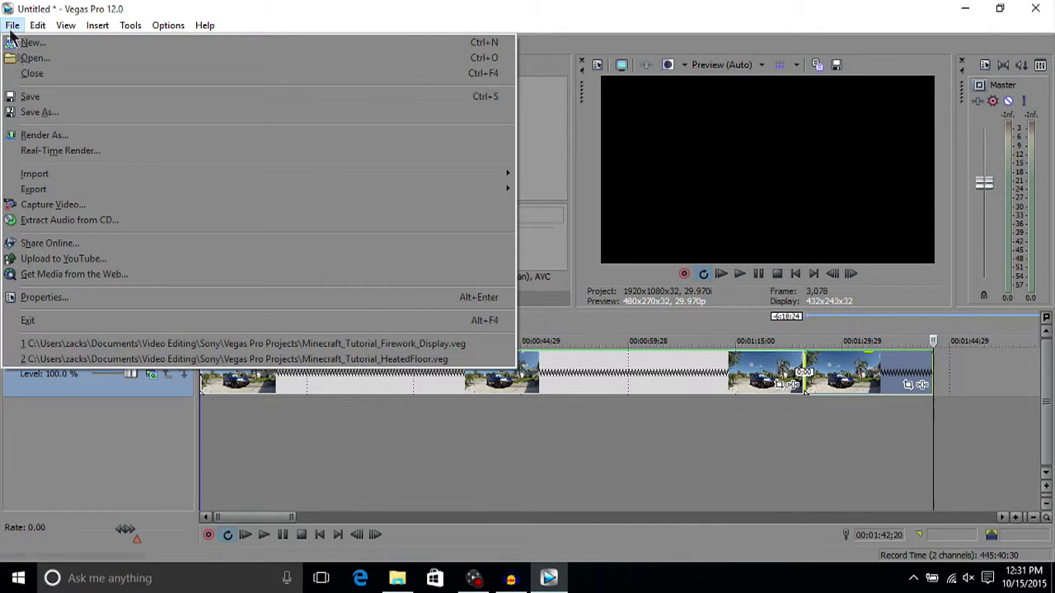
click(37, 134)
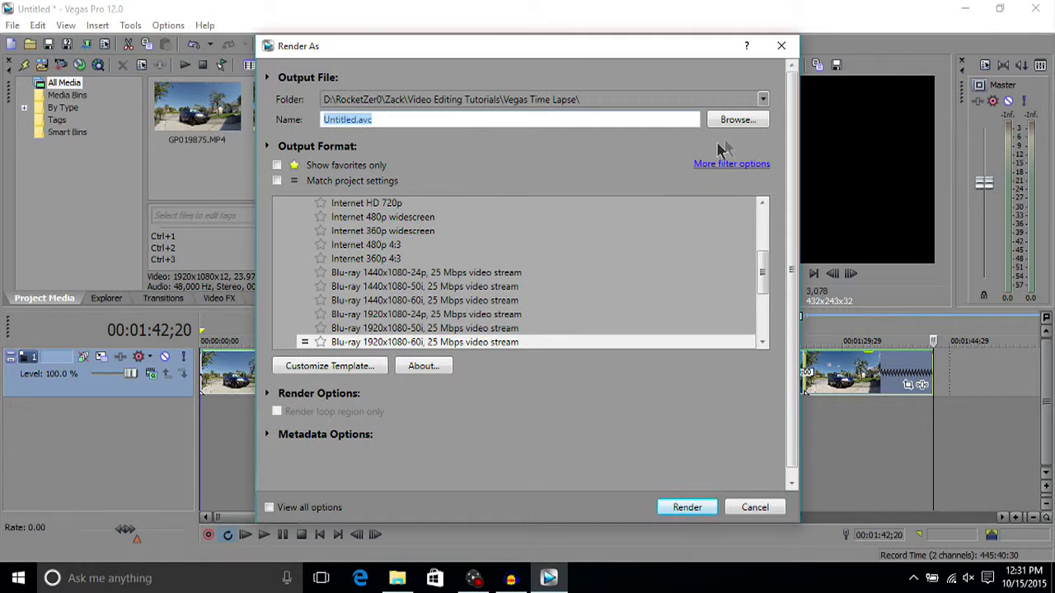
click(746, 121)
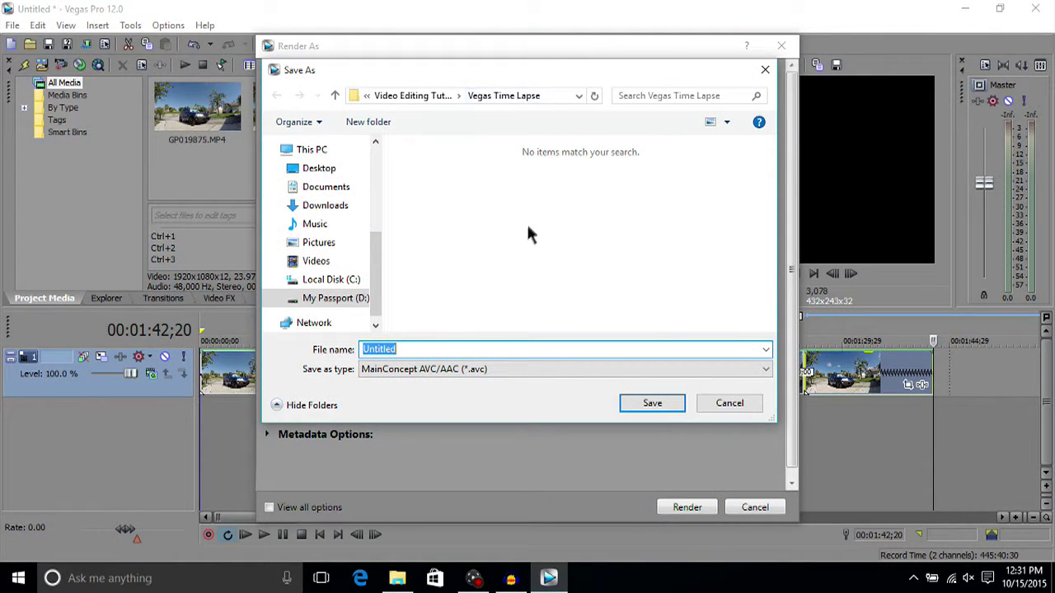
click(494, 369)
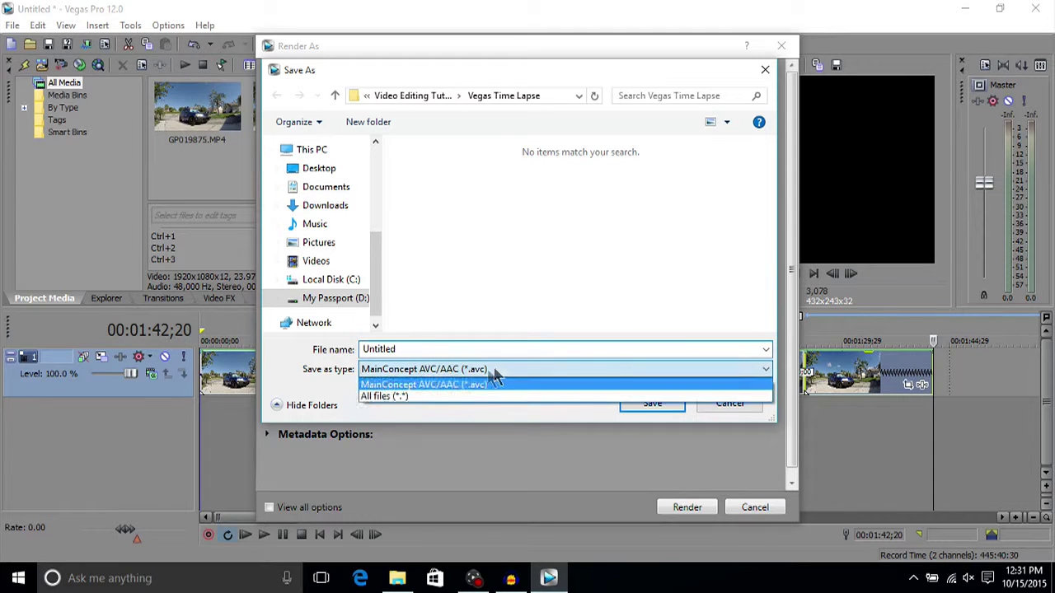
click(431, 397)
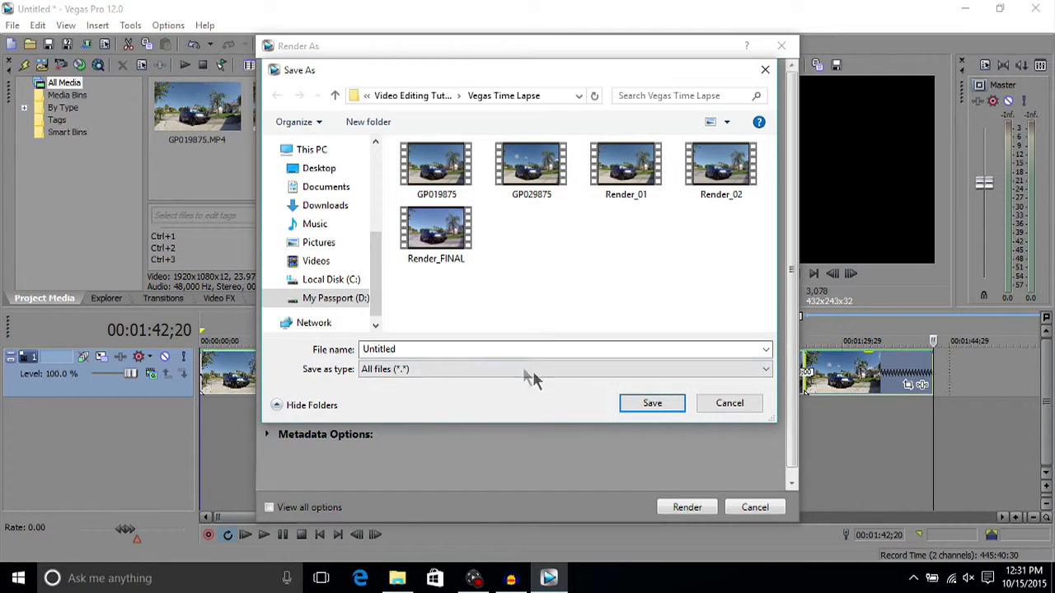
click(577, 349)
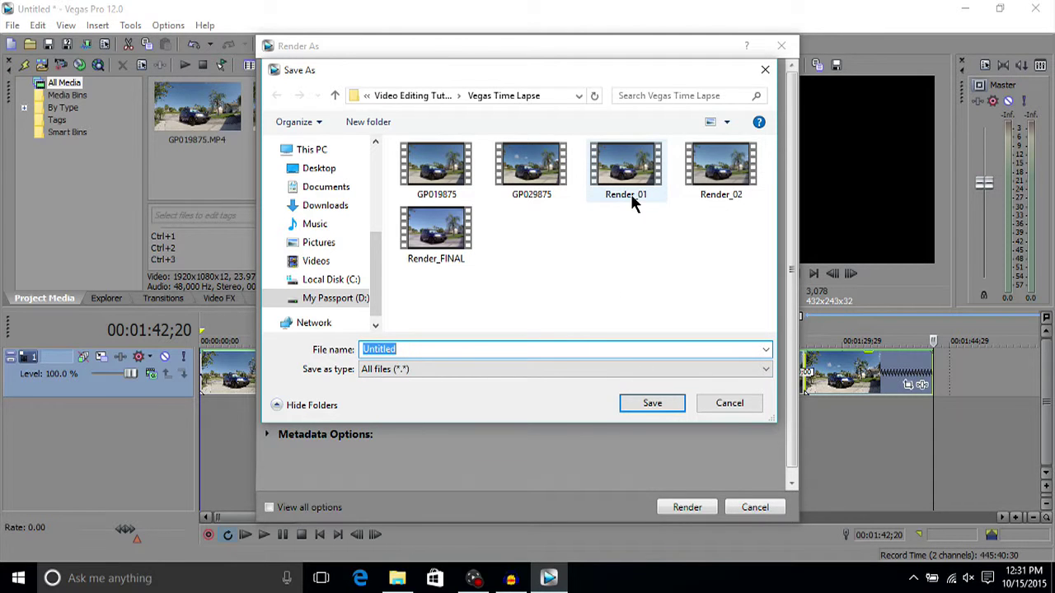
mouse_move(635, 203)
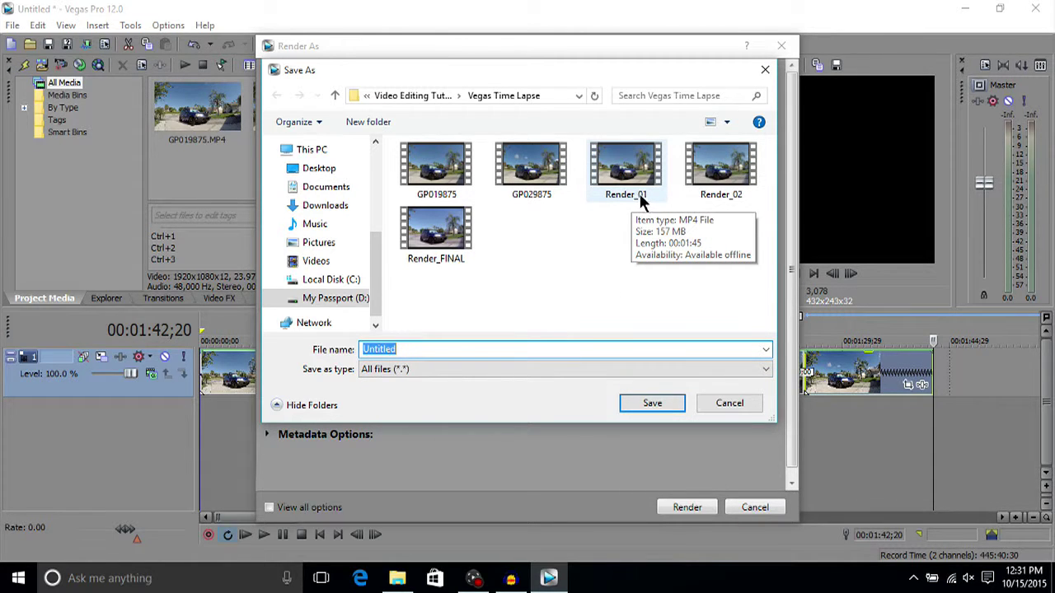
click(715, 405)
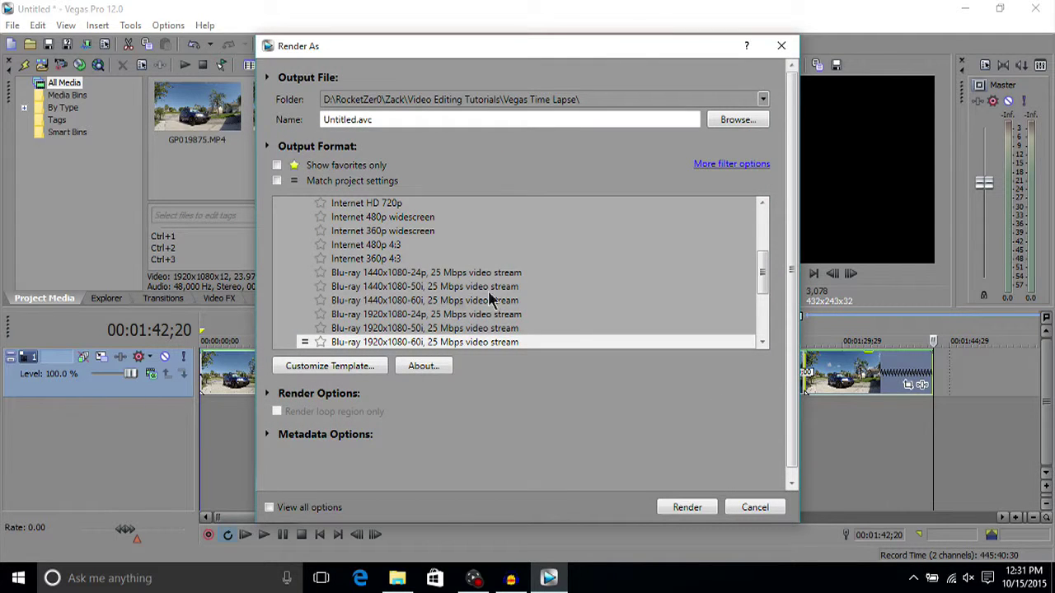
Step: Choose MainConcept AVC/AAC's RocketZer0_720p30 template and open its custom settings at the Frame size list
drag(758, 284, 766, 235)
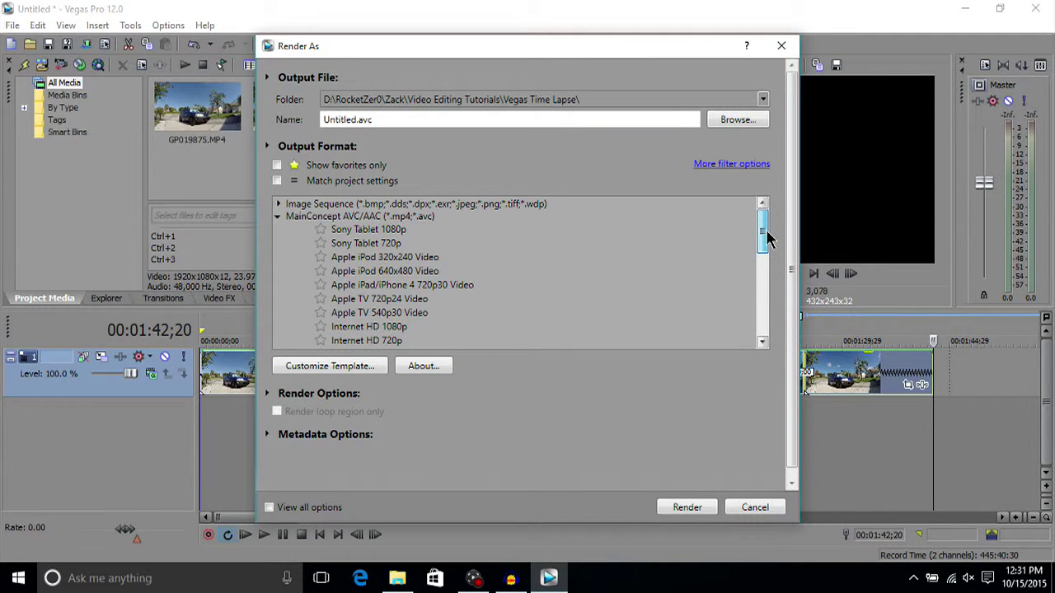
click(329, 217)
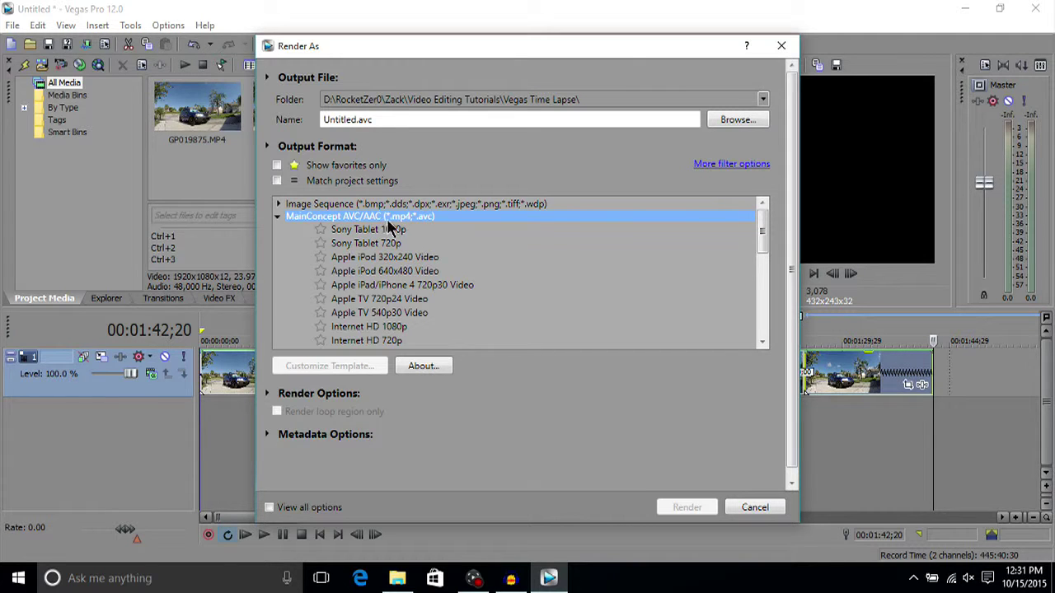
scroll(404, 233, down, 8)
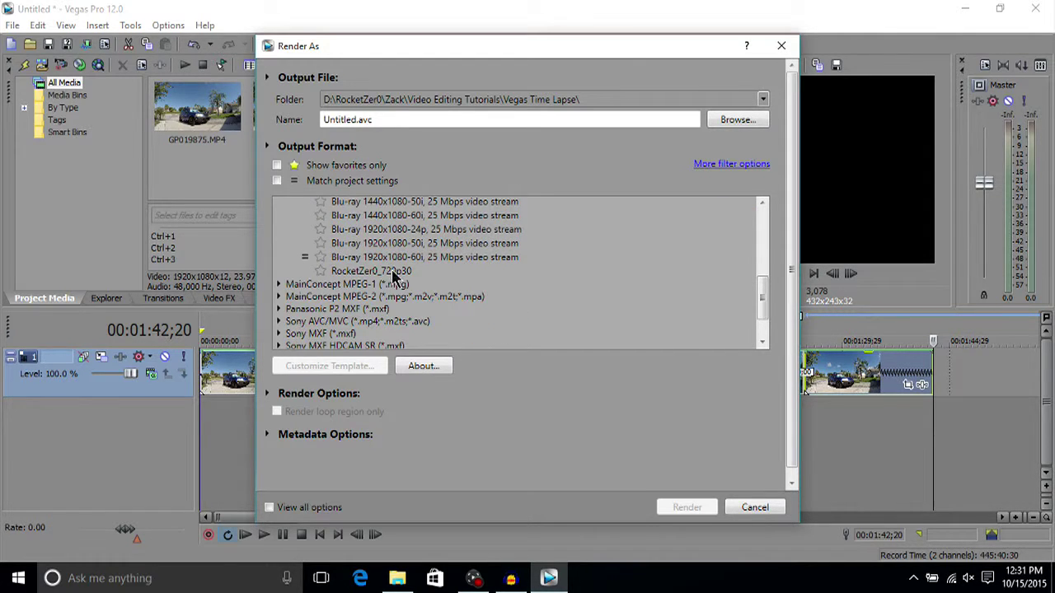
click(382, 275)
click(353, 365)
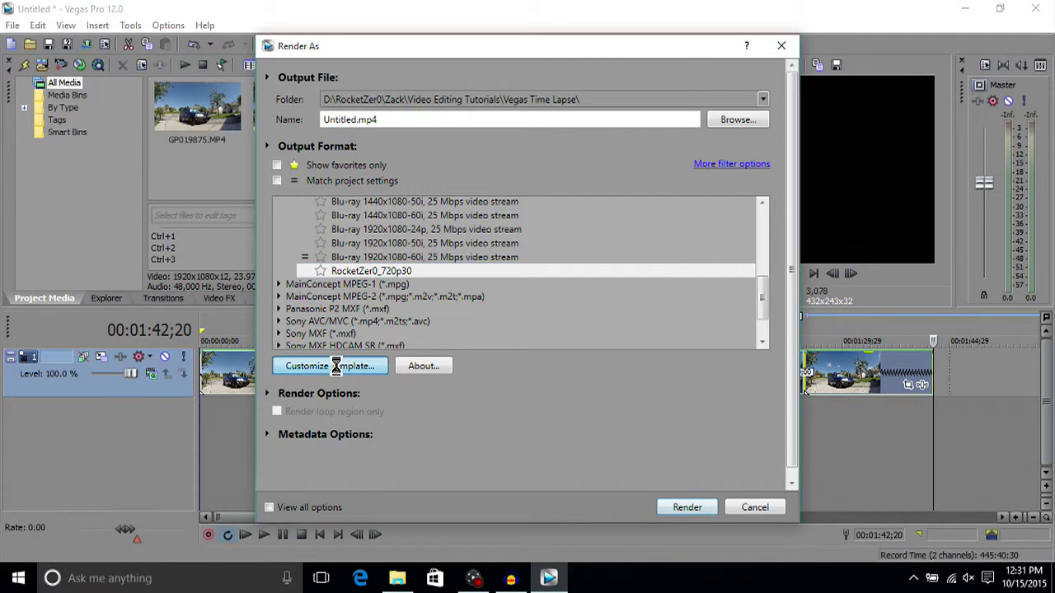
click(560, 170)
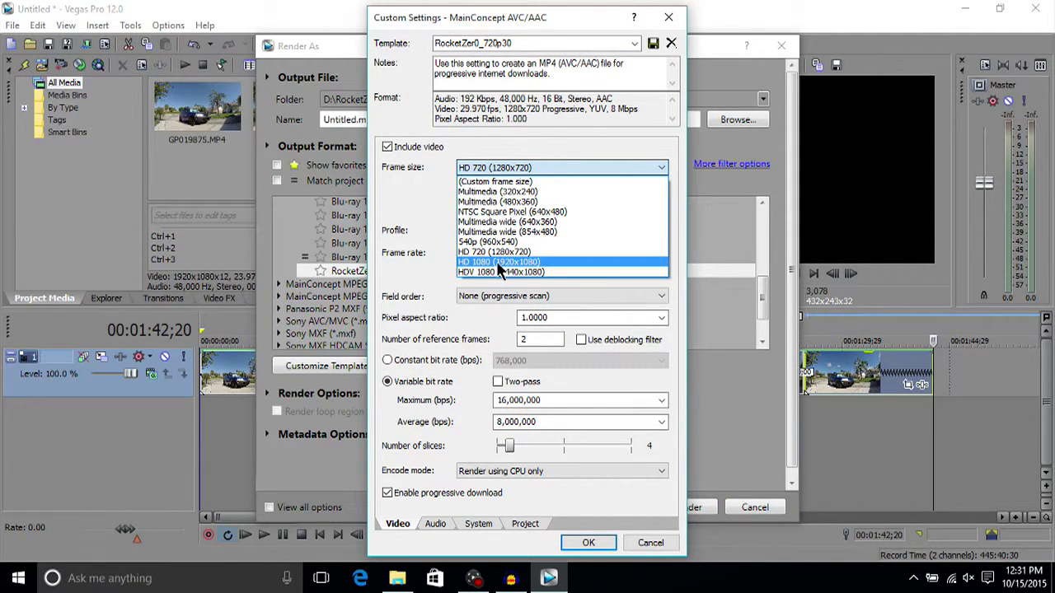
Step: Set frame size to HD 1080 (1920x1080), review the Audio, System and Project tabs, and confirm
click(499, 263)
click(460, 253)
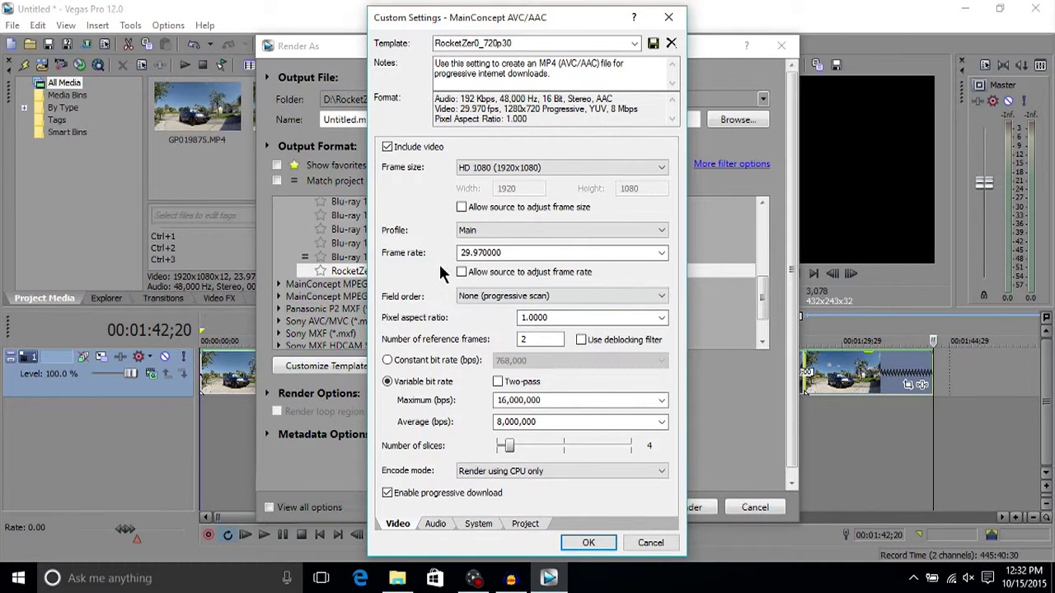
click(437, 525)
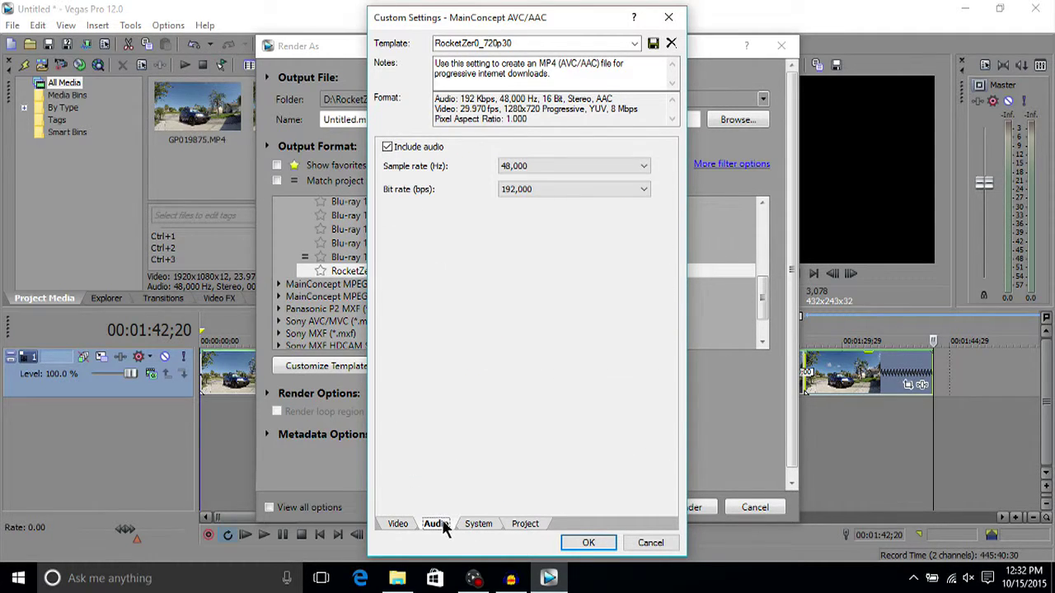
click(476, 525)
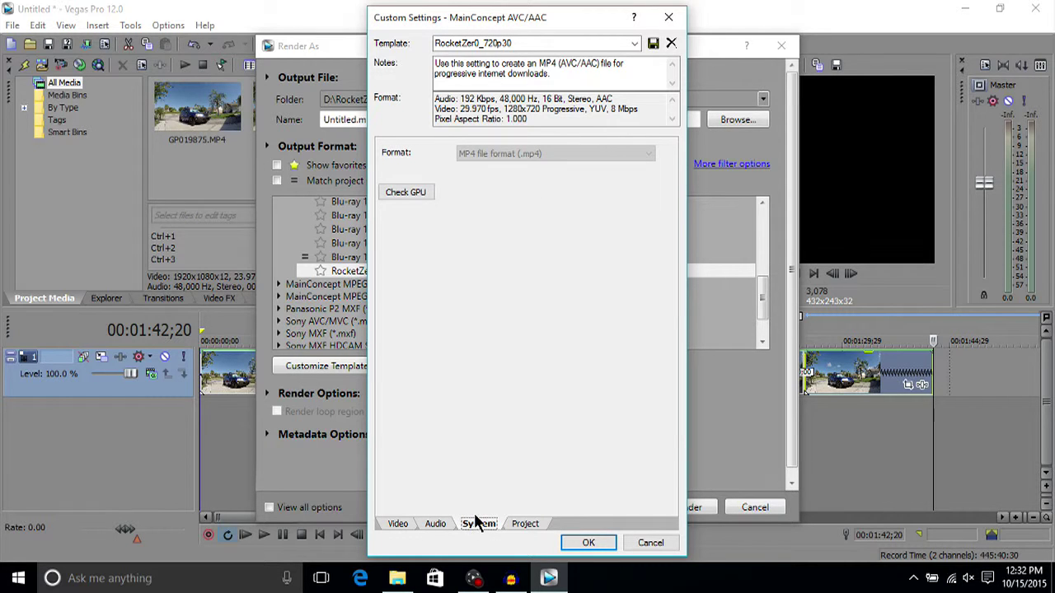
click(436, 525)
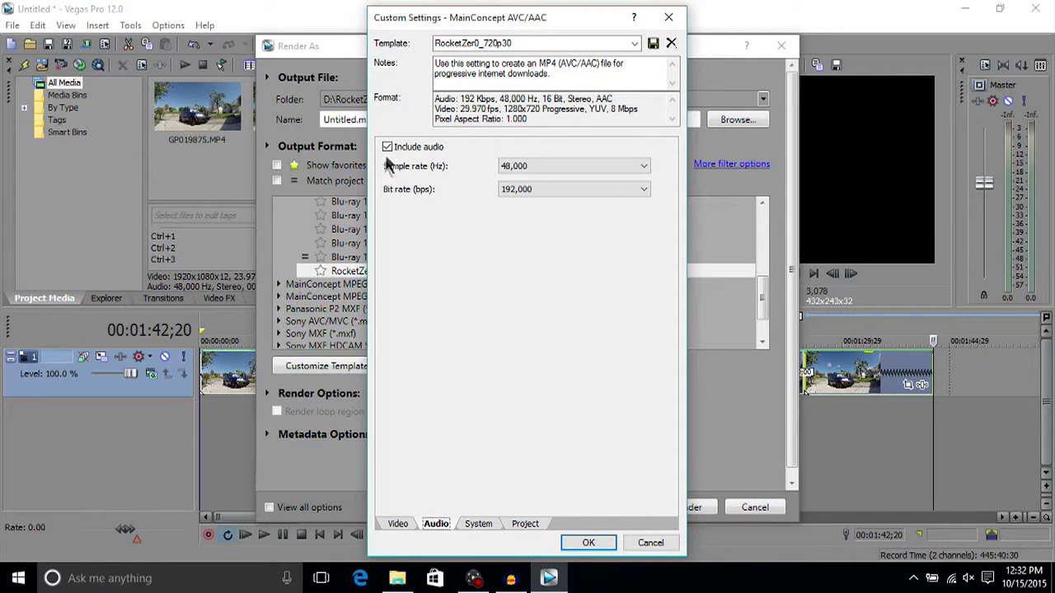
click(480, 525)
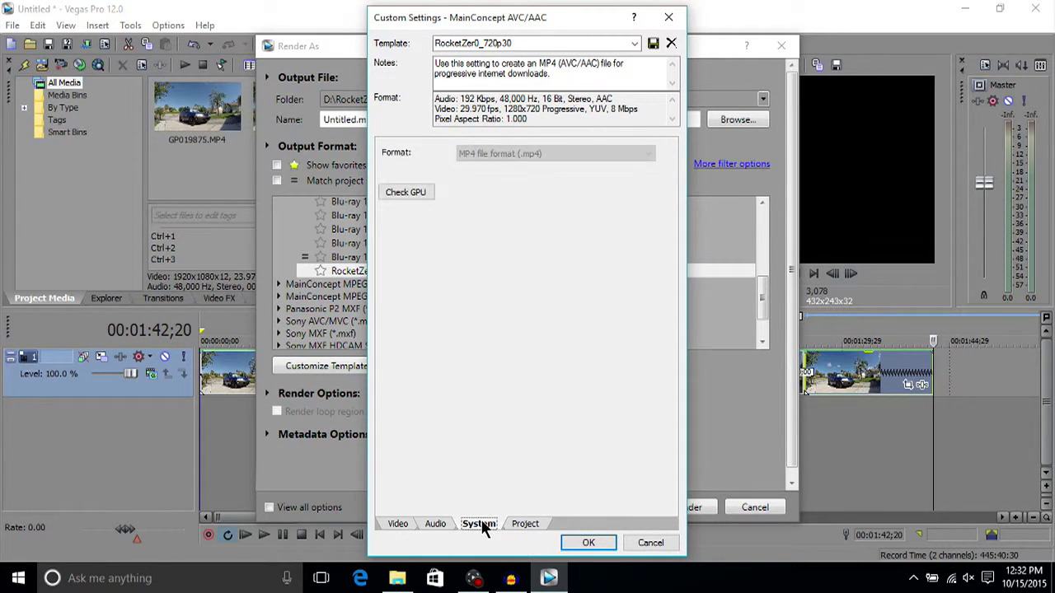
click(524, 525)
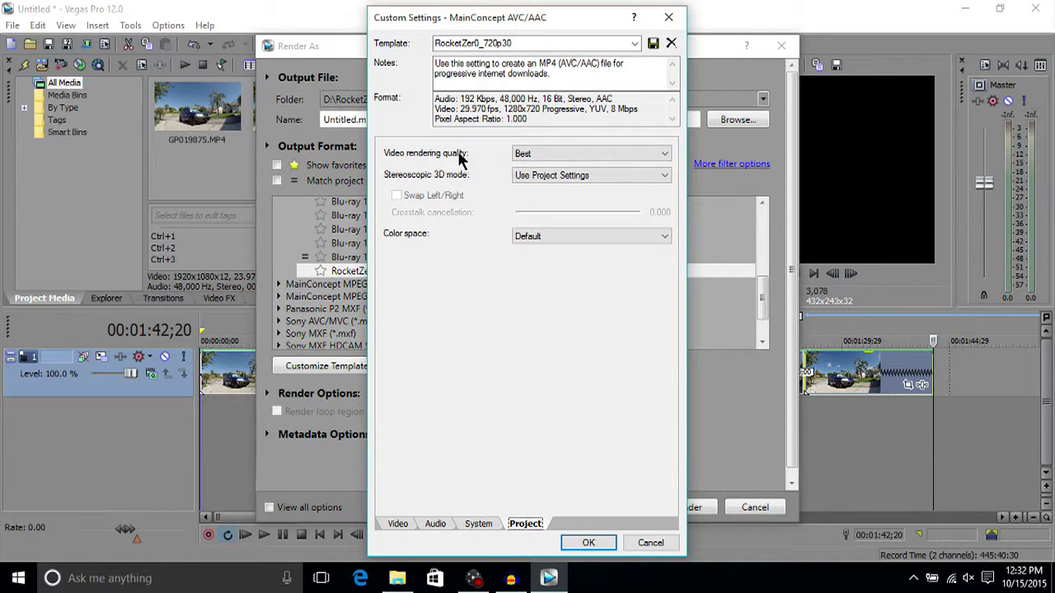
click(599, 544)
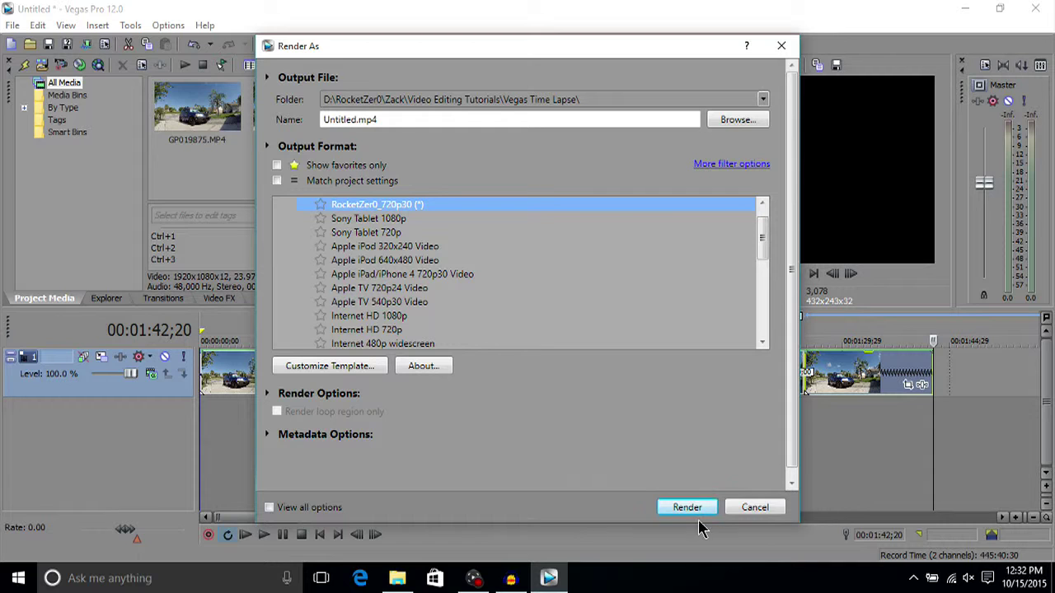
Step: Cancel Render As without rendering, delete the original time-lapse track, and bring up the rendered-clips folder
click(752, 507)
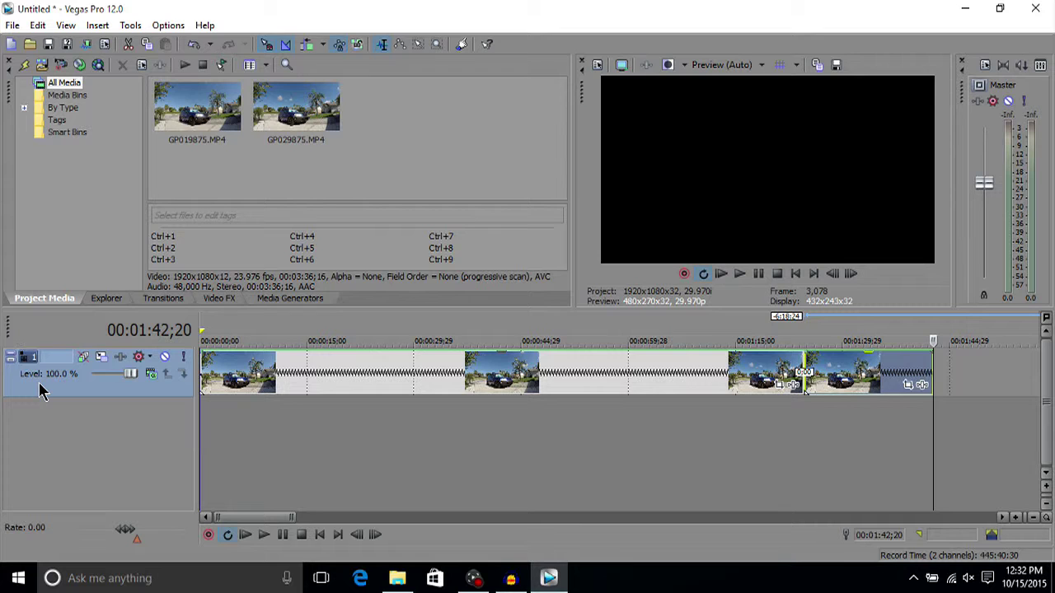
key(Delete)
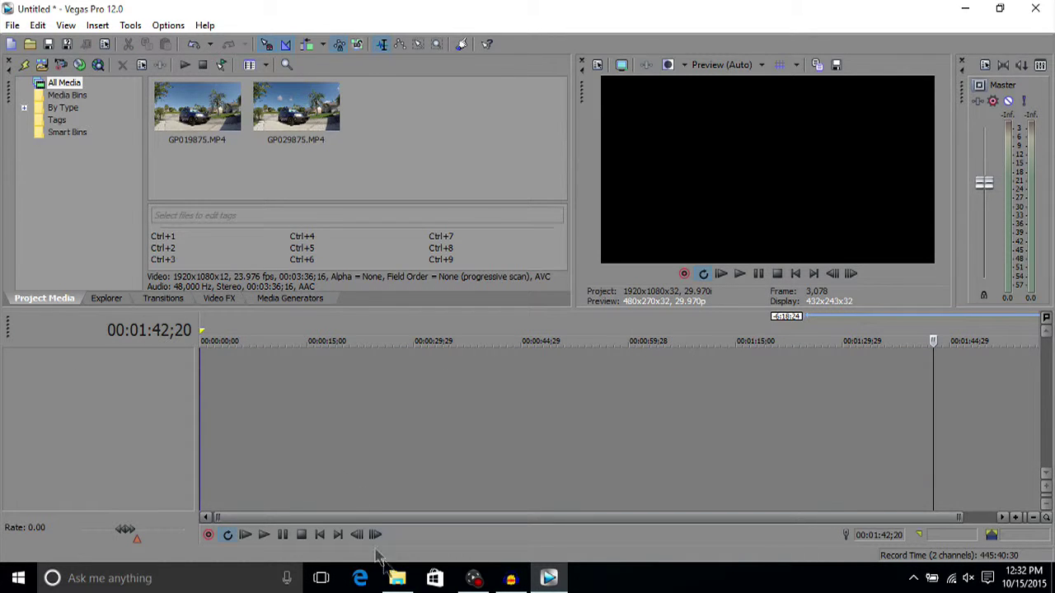
click(397, 577)
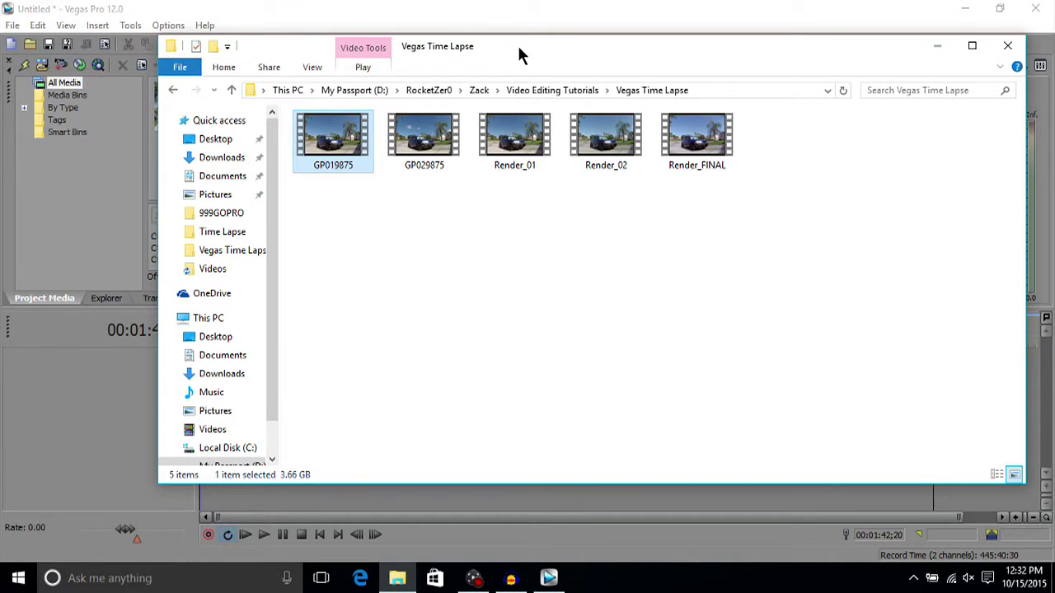
Step: Drag Render_01.mp4 from File Explorer onto the Vegas timeline, keeping the current project video settings
drag(517, 45, 619, 62)
drag(628, 169, 207, 189)
drag(390, 138, 142, 386)
click(652, 241)
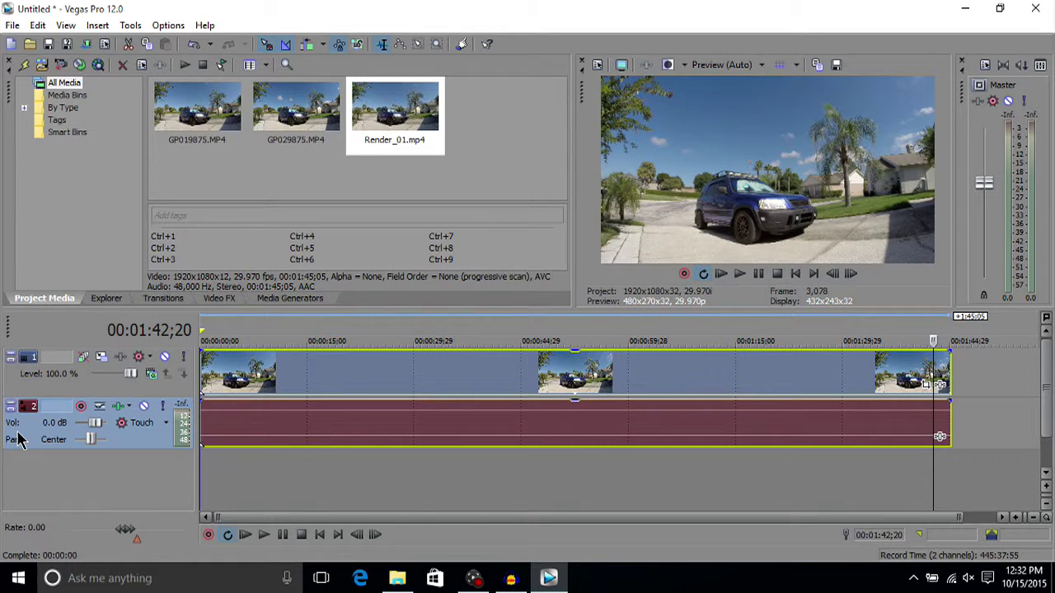
Step: Delete Render_01's audio track and review Project Properties without changing anything
key(Delete)
click(104, 45)
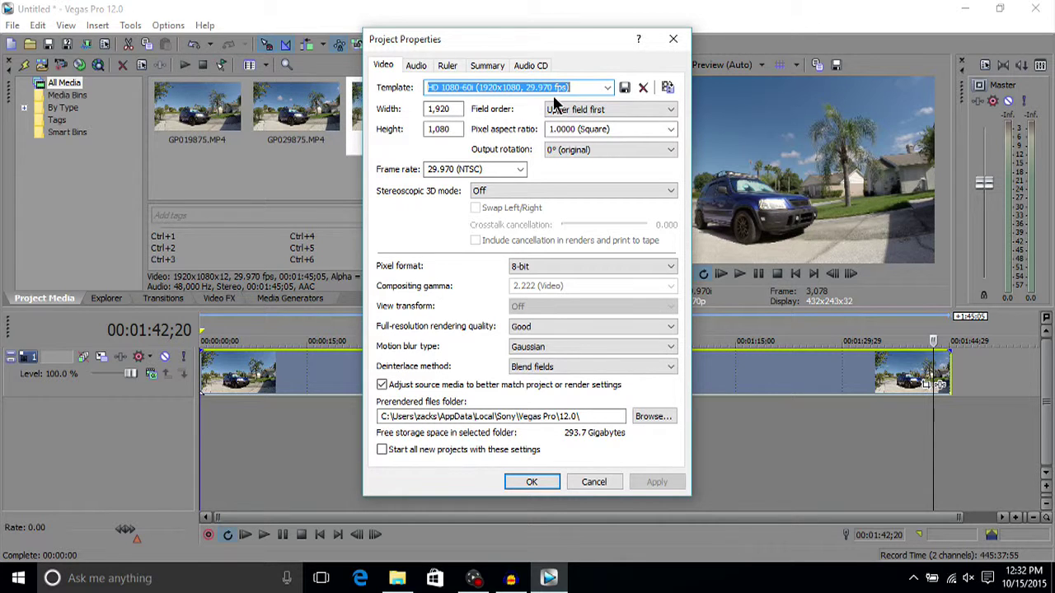
click(532, 482)
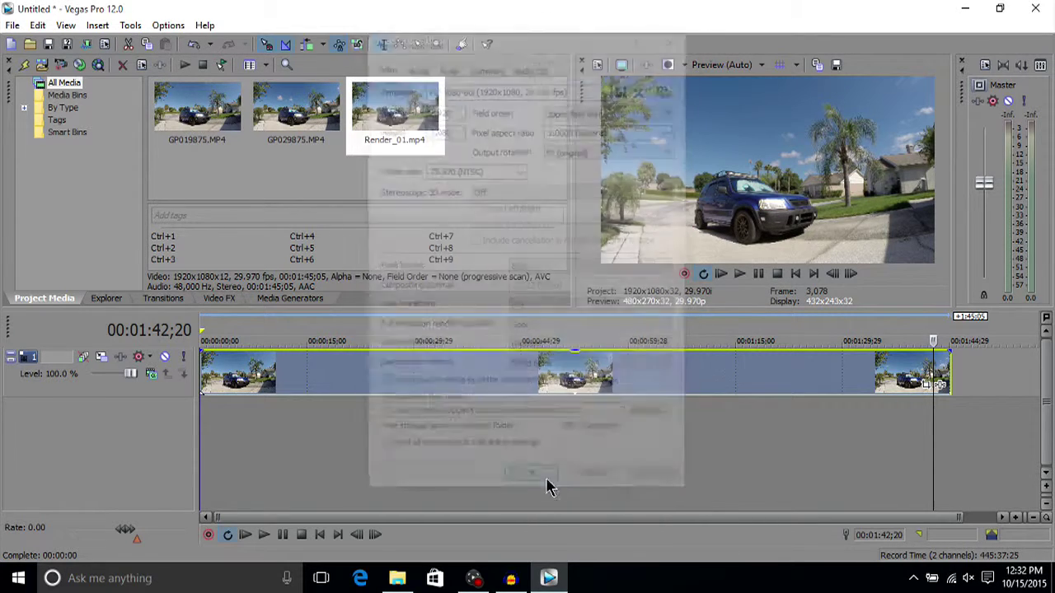
Step: Position the playhead exactly at 00:00:20;00
click(507, 387)
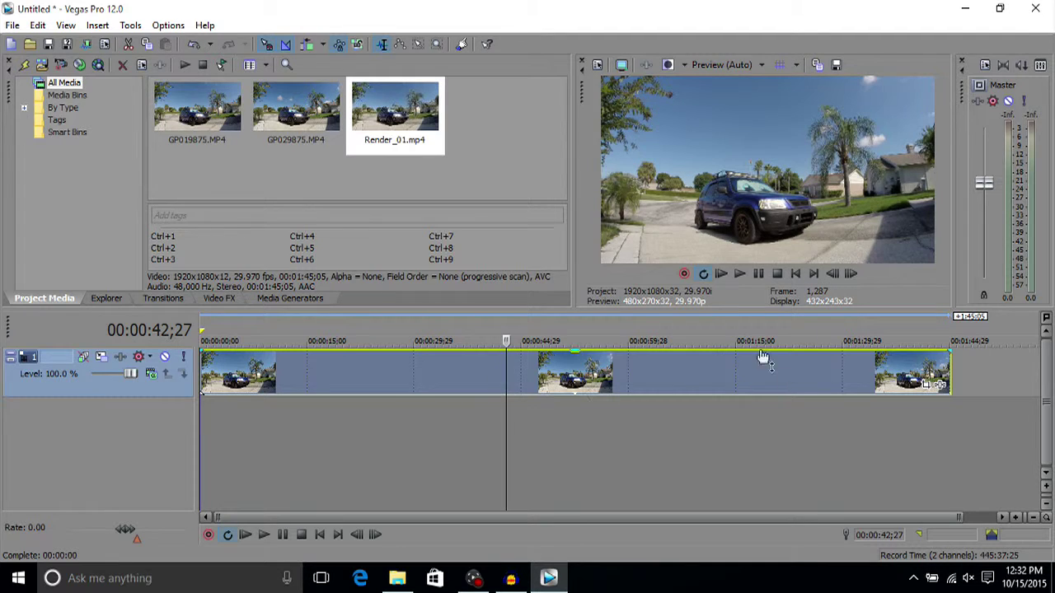
click(354, 377)
click(350, 377)
click(345, 378)
click(340, 377)
click(341, 378)
scroll(342, 379, up, 5)
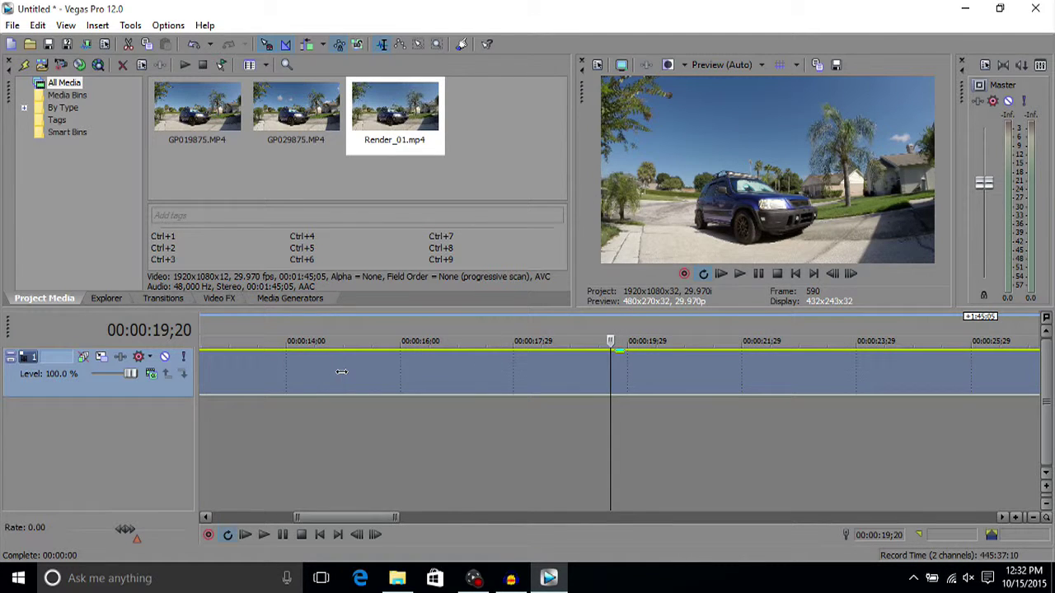
key(Right)
key(Right)
key(Right)
key(Right)
key(Right)
key(Right)
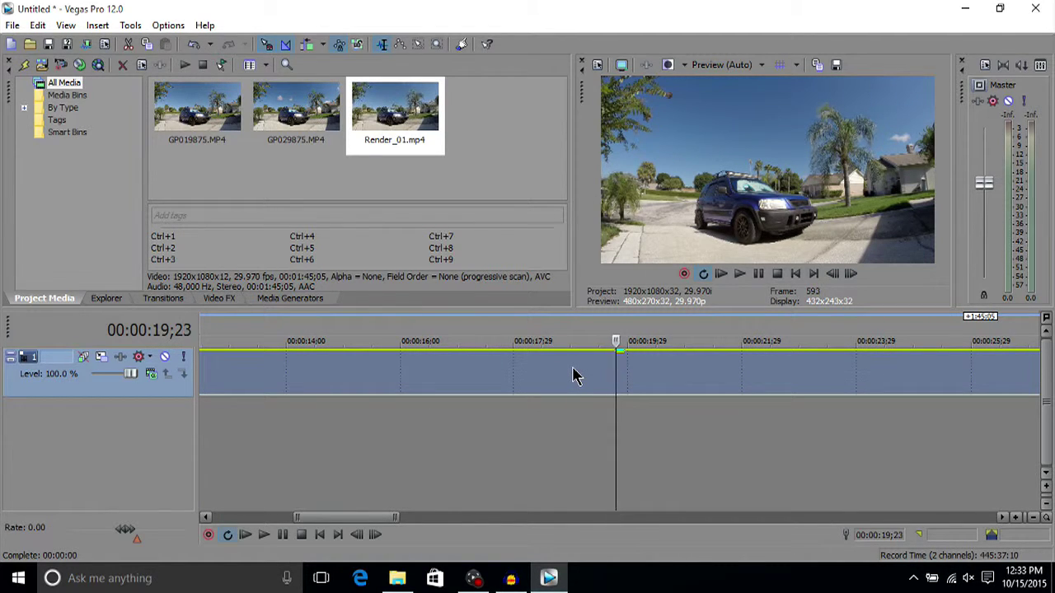
key(Right)
key(Right)
key(Right)
key(Right)
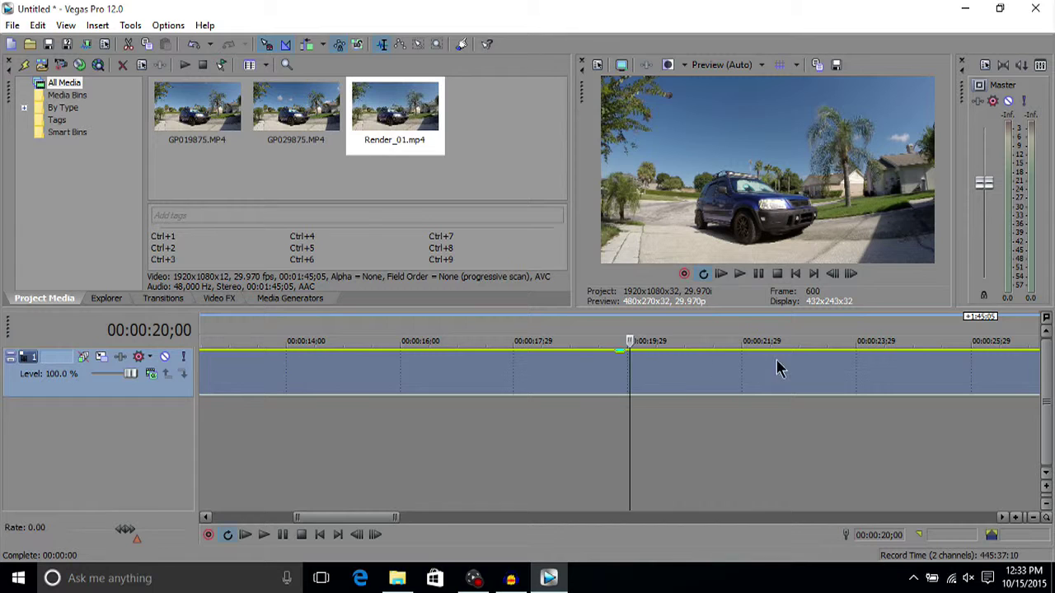
scroll(635, 388, down, 3)
scroll(630, 386, down, 4)
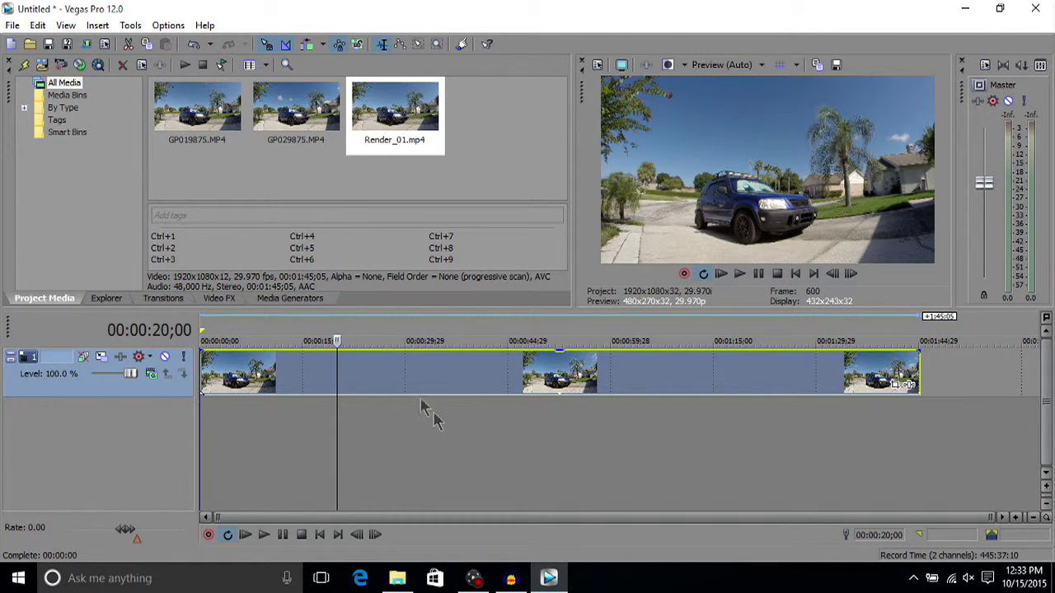
Step: Add a velocity envelope to the Render_01 video track
click(97, 24)
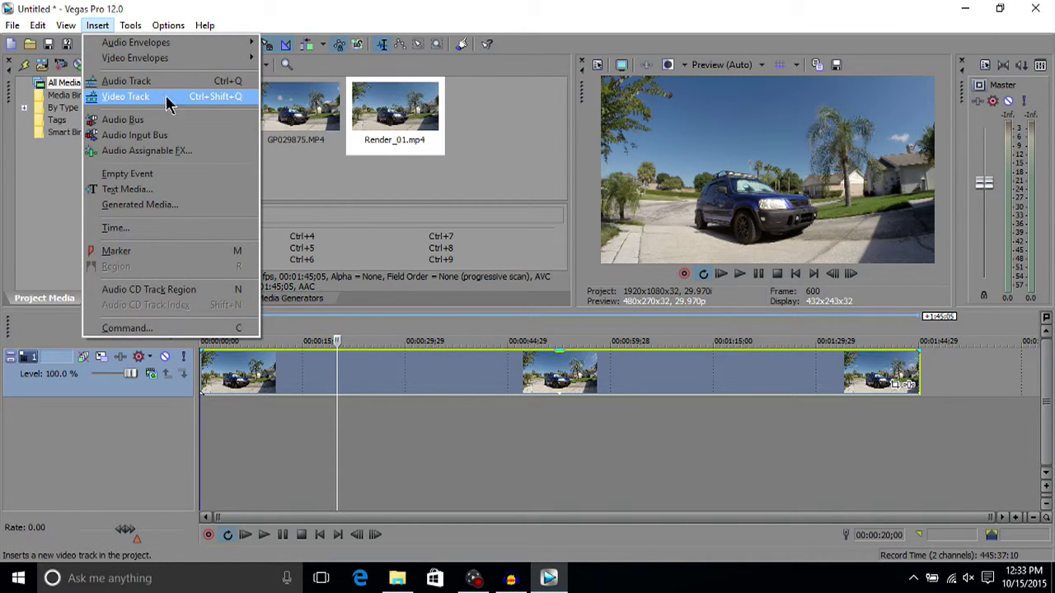
mouse_move(206, 59)
click(299, 111)
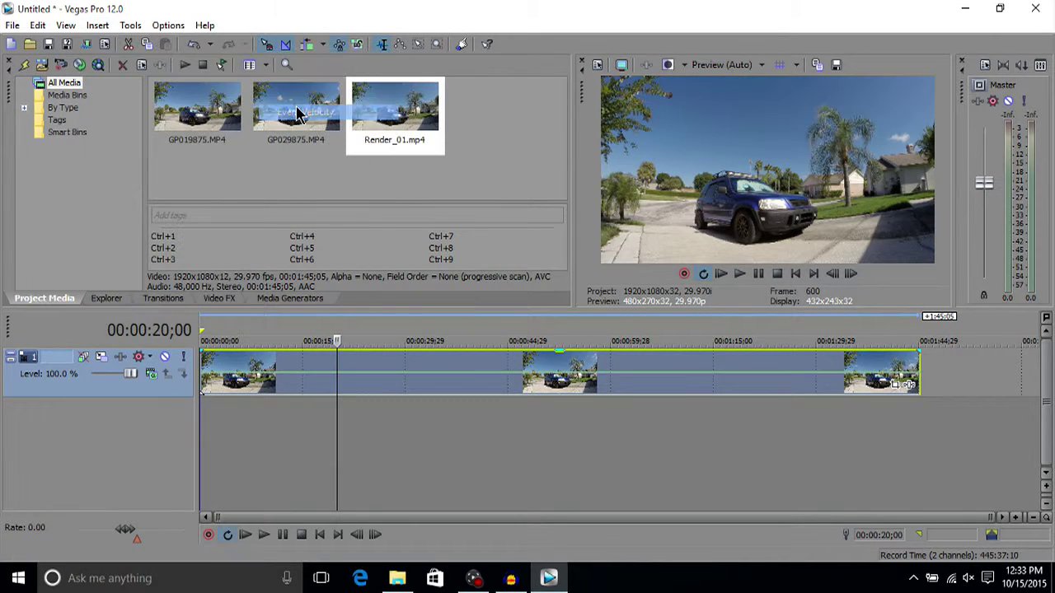
Step: Raise the velocity envelope to speed up the clip and trim the event's end shorter
drag(479, 373, 478, 339)
click(440, 370)
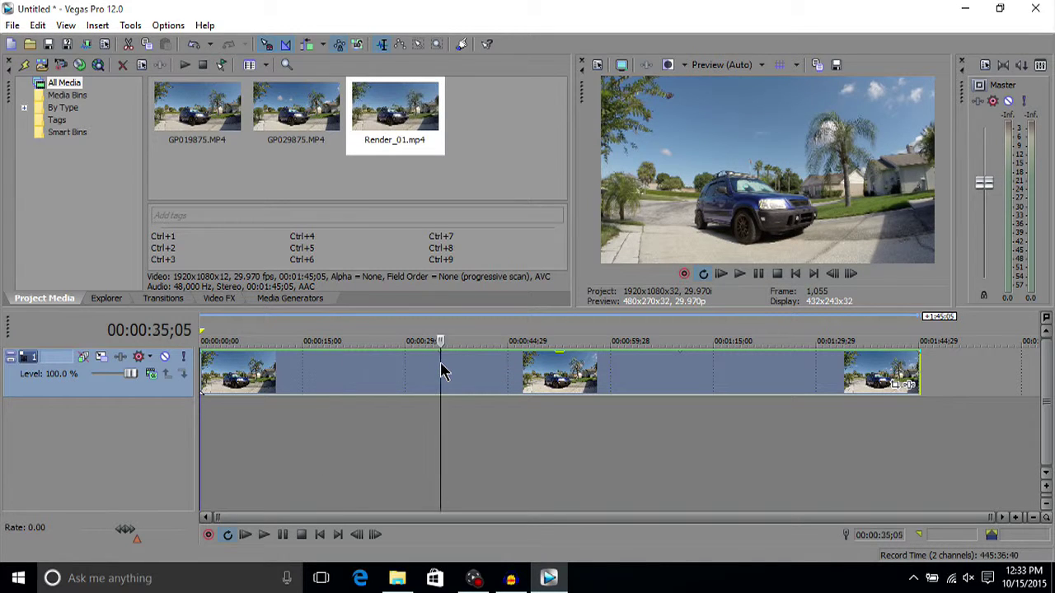
click(504, 375)
drag(919, 375, 441, 375)
Step: Time-compress the clip to end at 00:00:20;00, undoing the first attempt and redoing it
click(354, 386)
scroll(379, 385, up, 5)
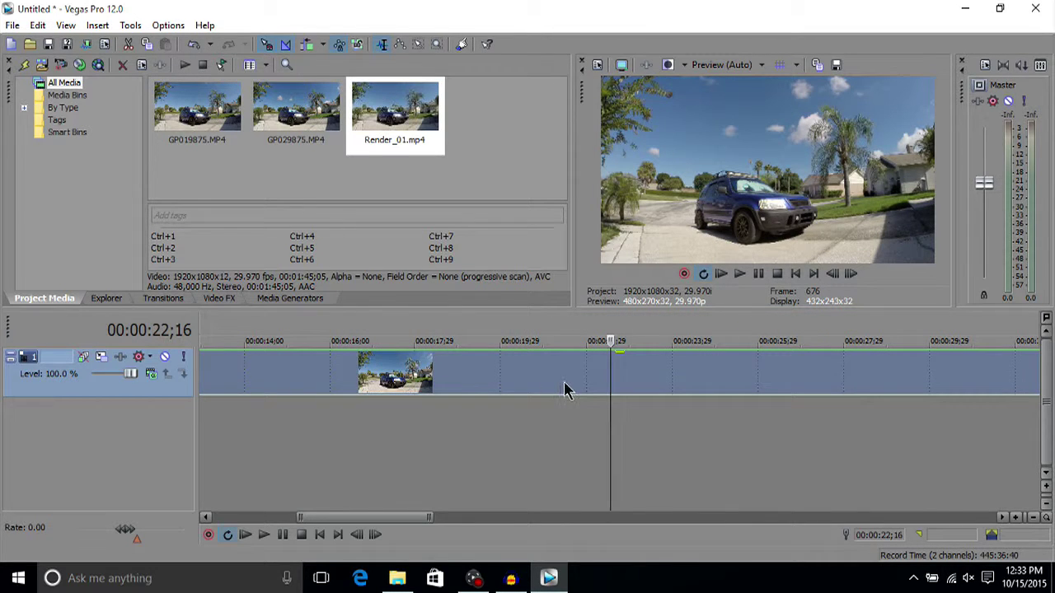
click(499, 384)
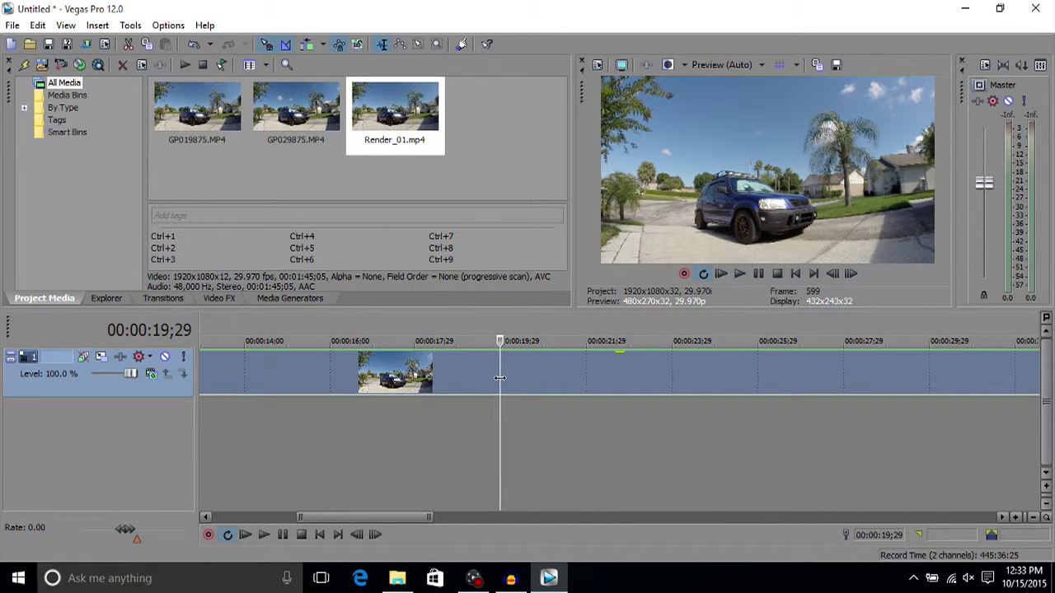
scroll(500, 378, down, 5)
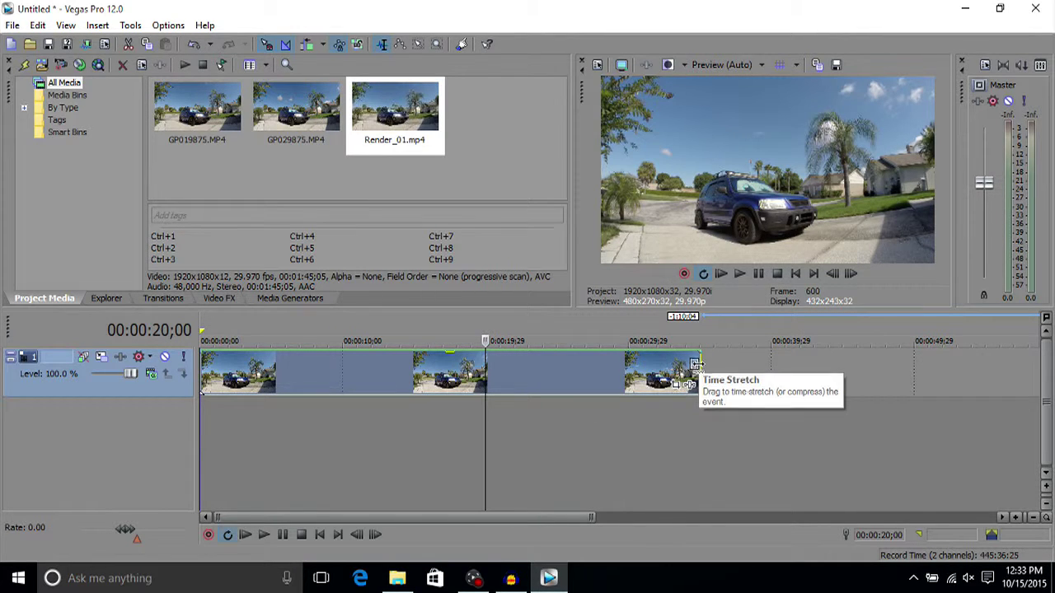
drag(697, 366, 485, 376)
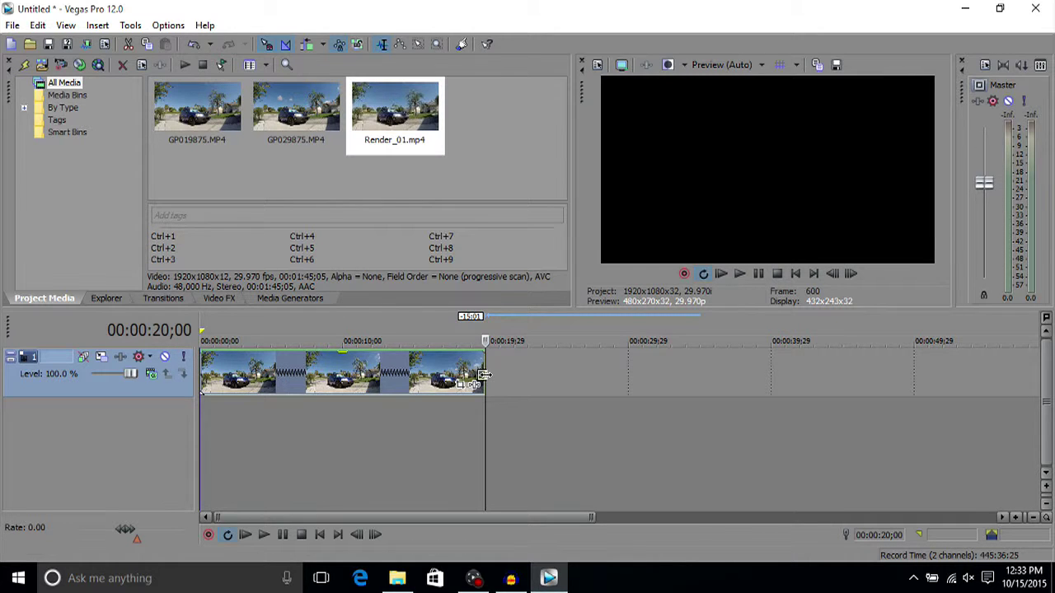
key(ctrl+z)
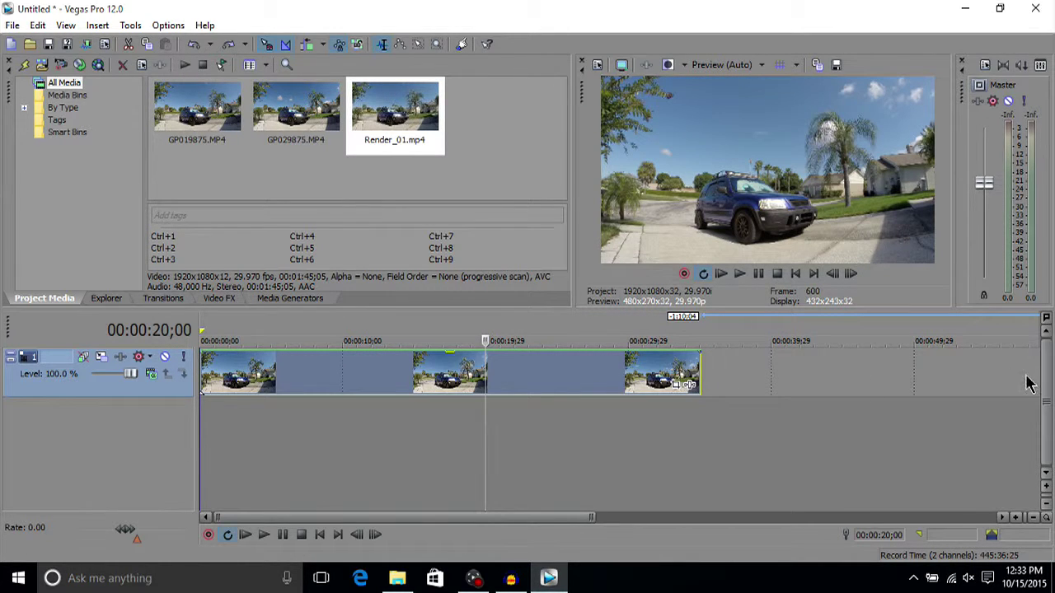
scroll(1028, 383, down, 3)
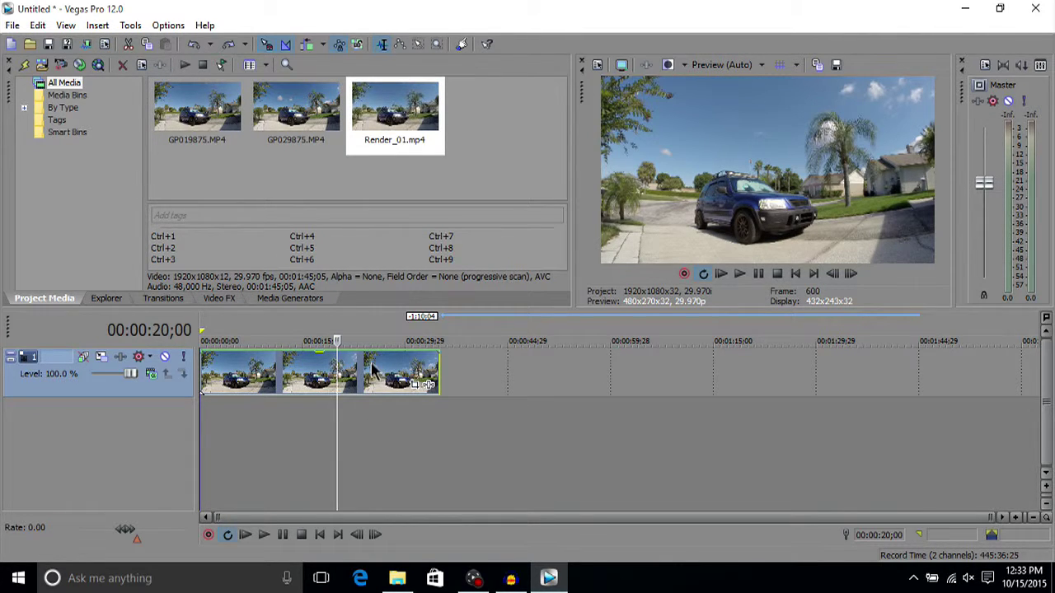
scroll(380, 373, up, 5)
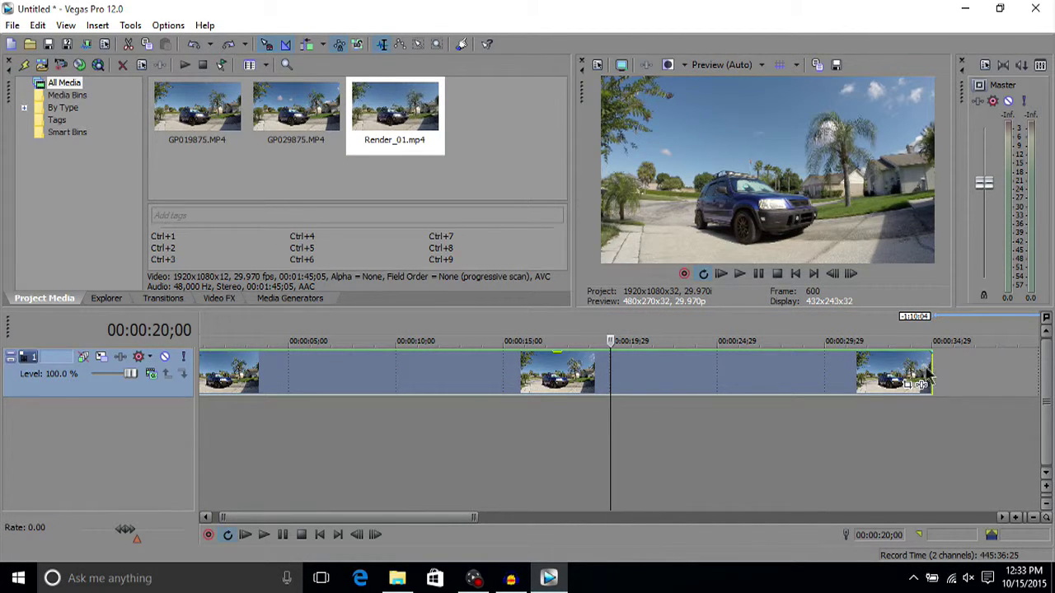
drag(925, 378, 610, 383)
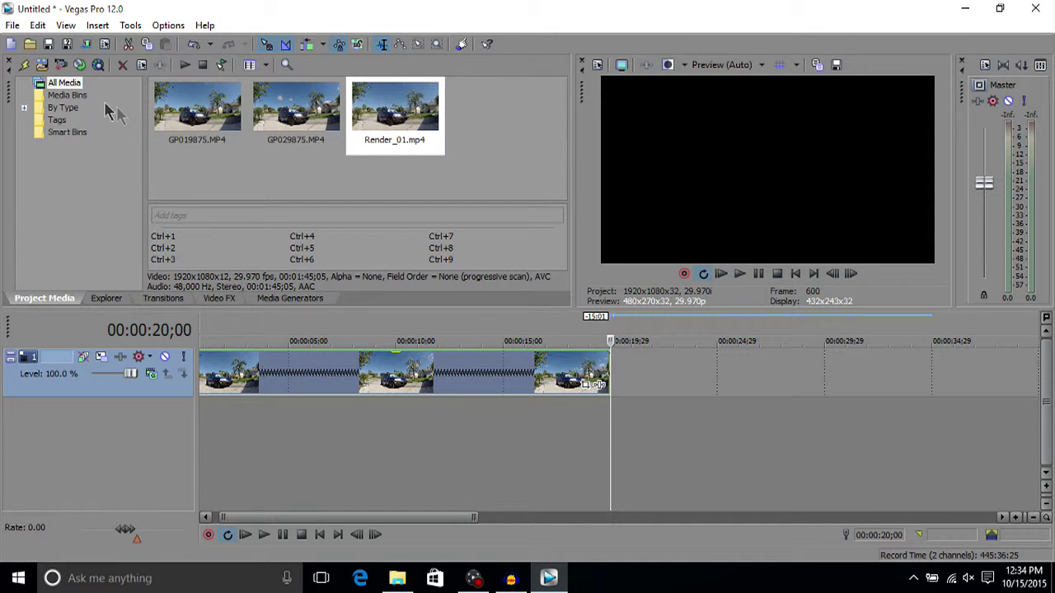
Step: Dismiss the Insert menu and scrub the sped-up clip, previewing frames at 00:00:11;22 and 00:00:08;03
click(97, 25)
mouse_move(159, 66)
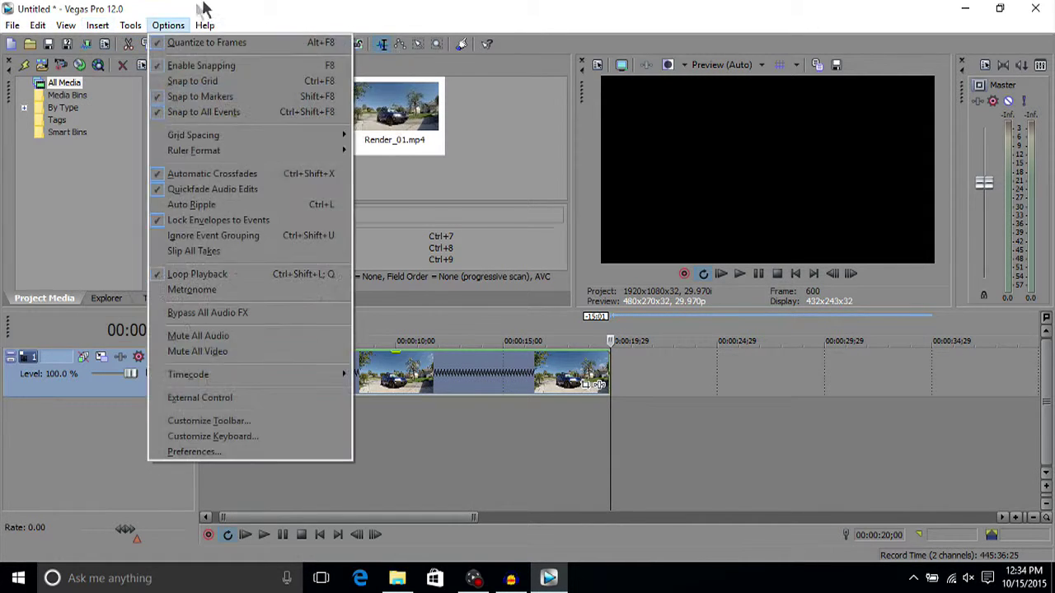
click(207, 9)
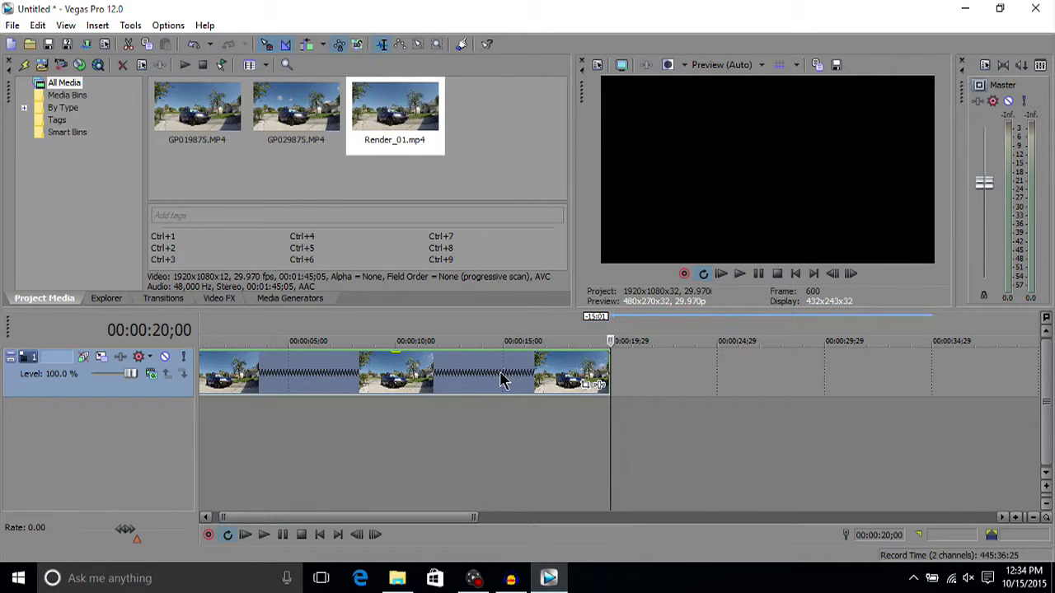
scroll(501, 378, down, 2)
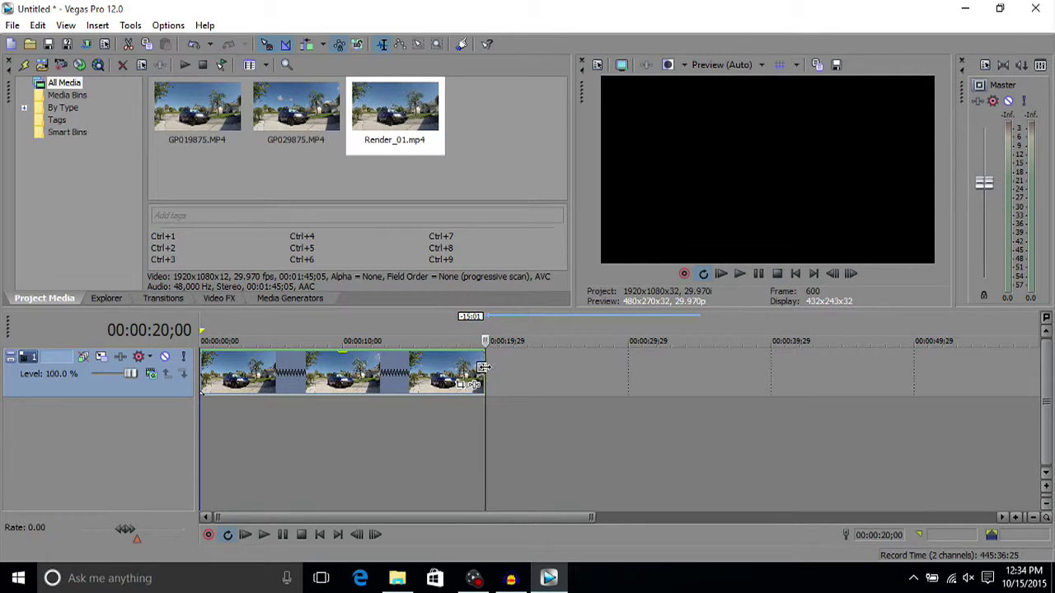
scroll(412, 377, up, 2)
click(377, 379)
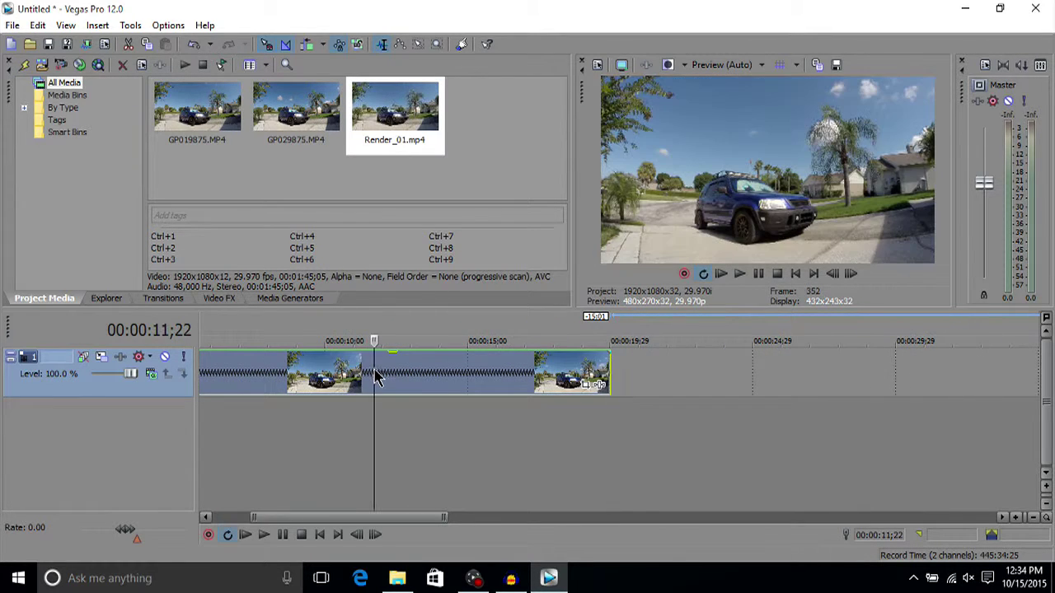
scroll(375, 388, up, 1)
click(377, 389)
scroll(379, 389, up, 1)
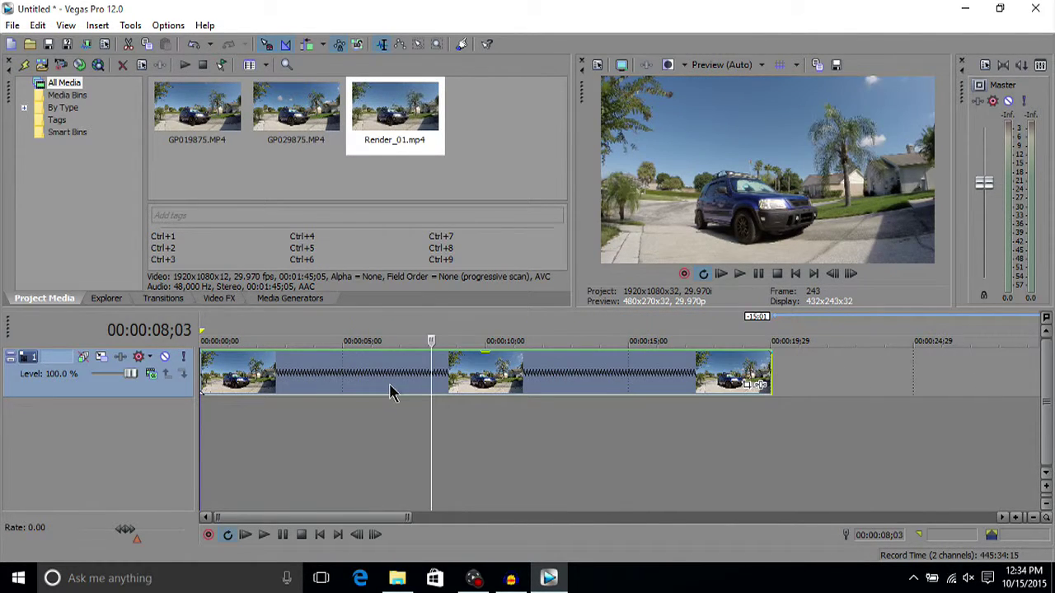
scroll(432, 373, up, 1)
scroll(470, 373, down, 1)
Step: Apply default Color Curves to the time-lapse clip and bend the Blue channel curve
click(219, 300)
click(87, 257)
drag(192, 115, 258, 380)
click(415, 220)
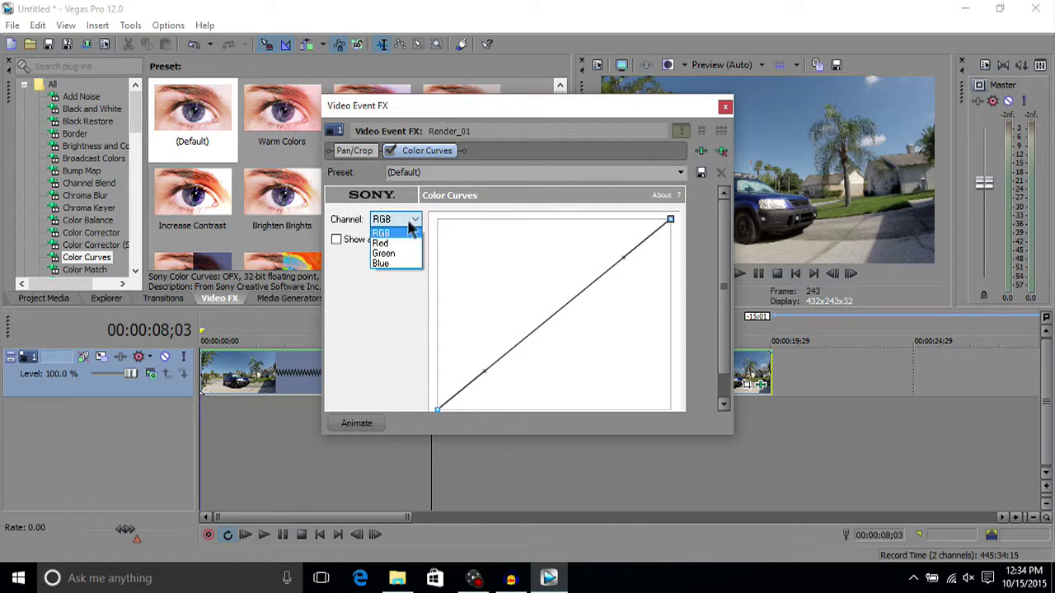
click(392, 264)
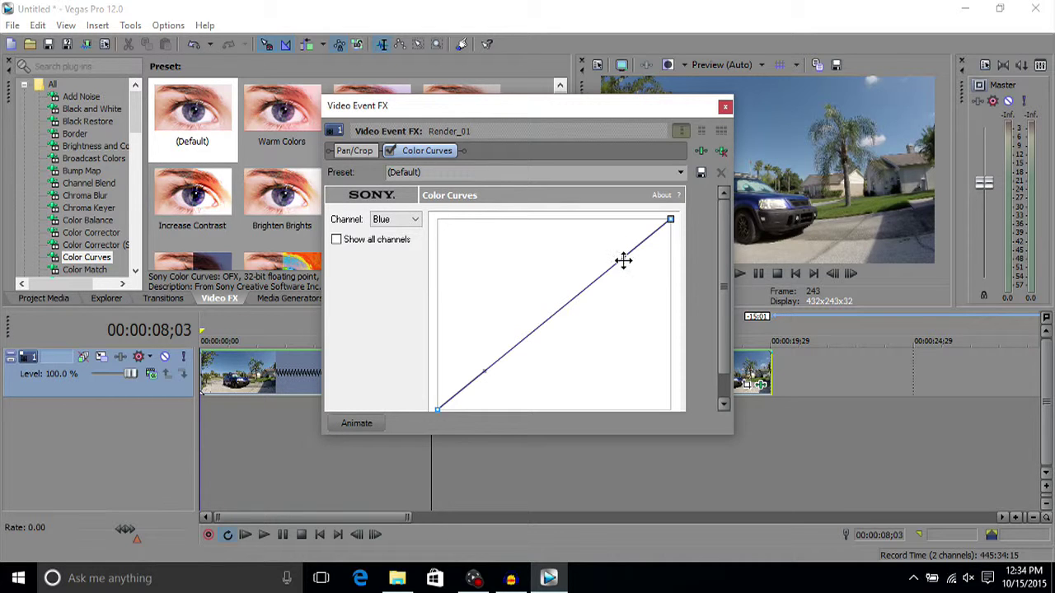
drag(622, 257, 614, 245)
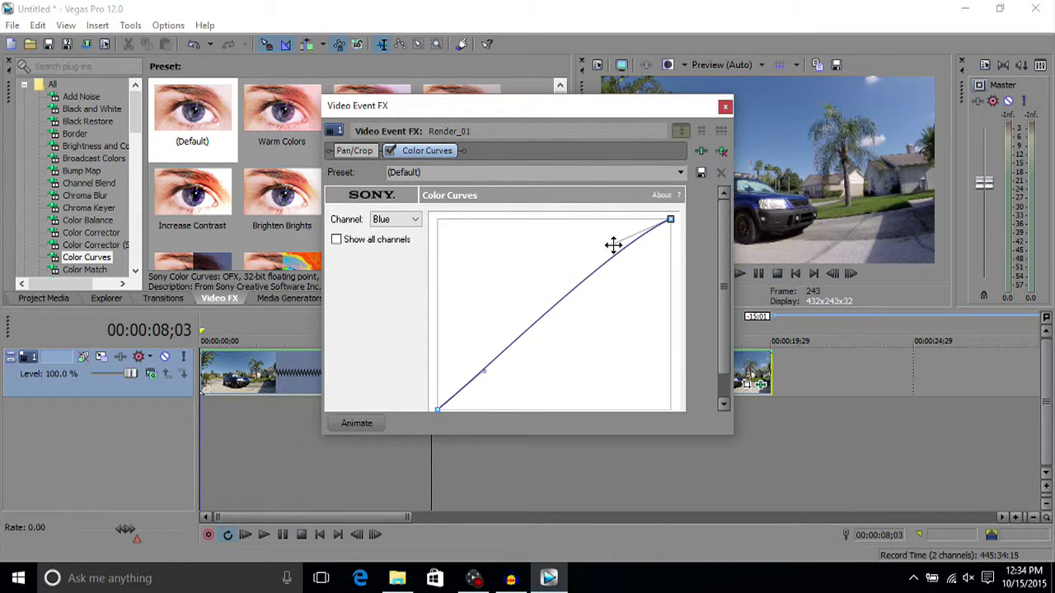
drag(486, 370, 549, 324)
drag(613, 245, 612, 241)
Step: Bend the upper and lower ends of the Green channel curve
click(412, 221)
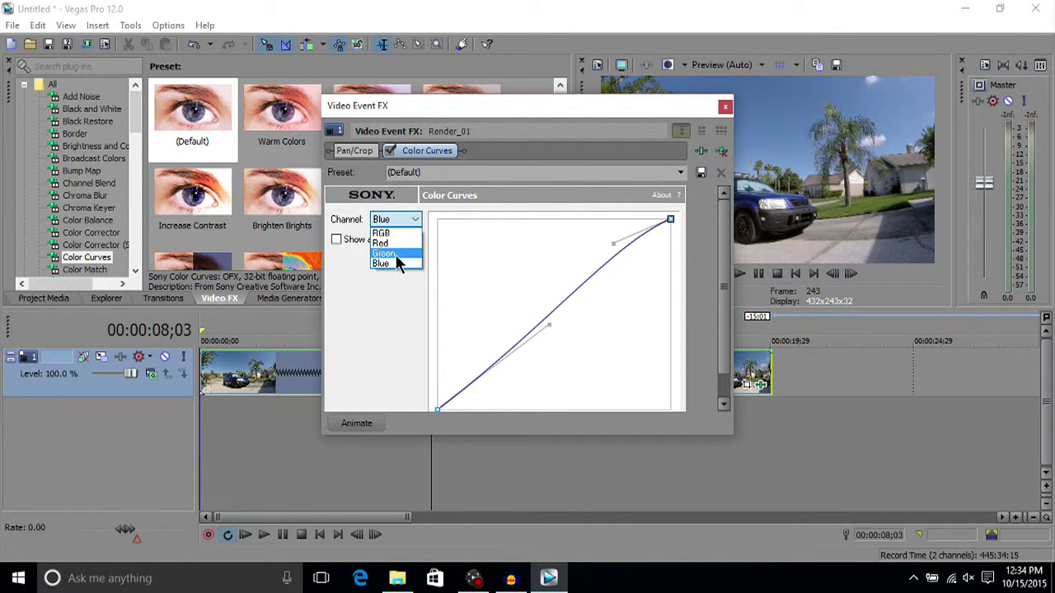
click(401, 261)
drag(625, 258, 619, 249)
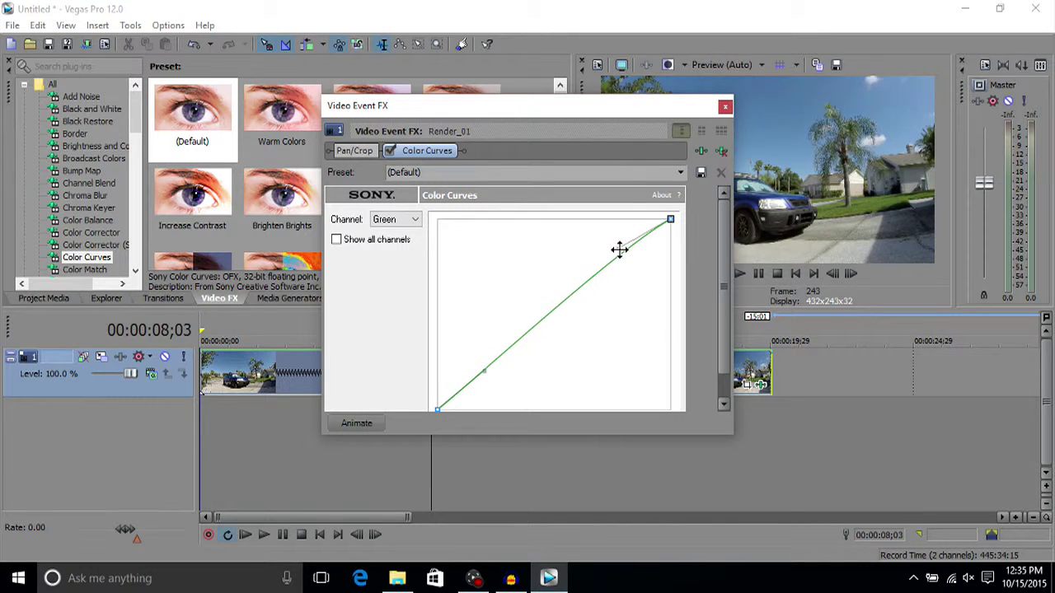
drag(491, 368, 499, 377)
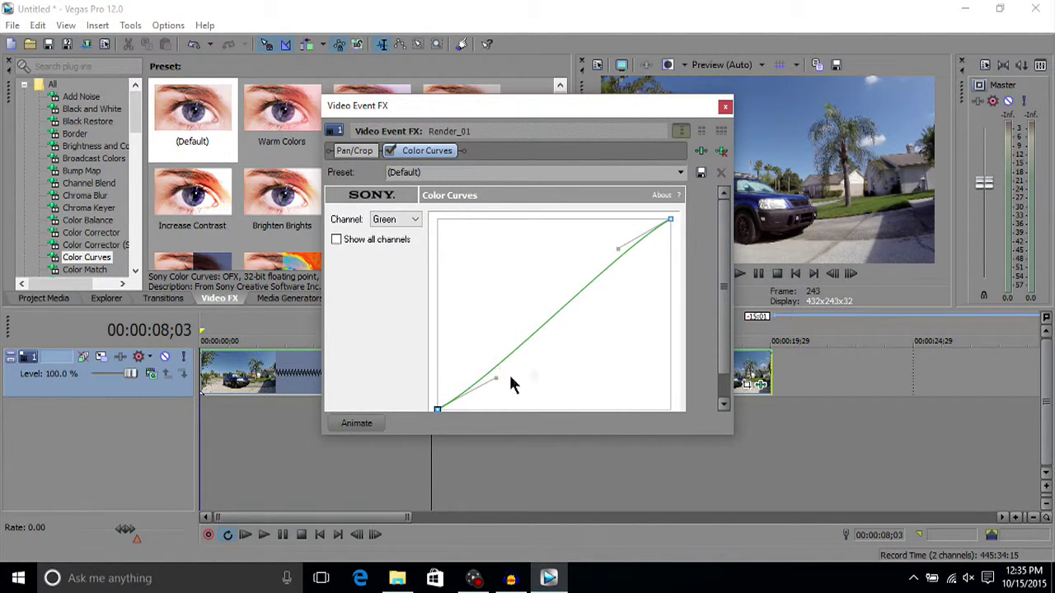
Step: Shape the Red channel into a gentle S-curve, return to the RGB view, and close the FX window
click(412, 221)
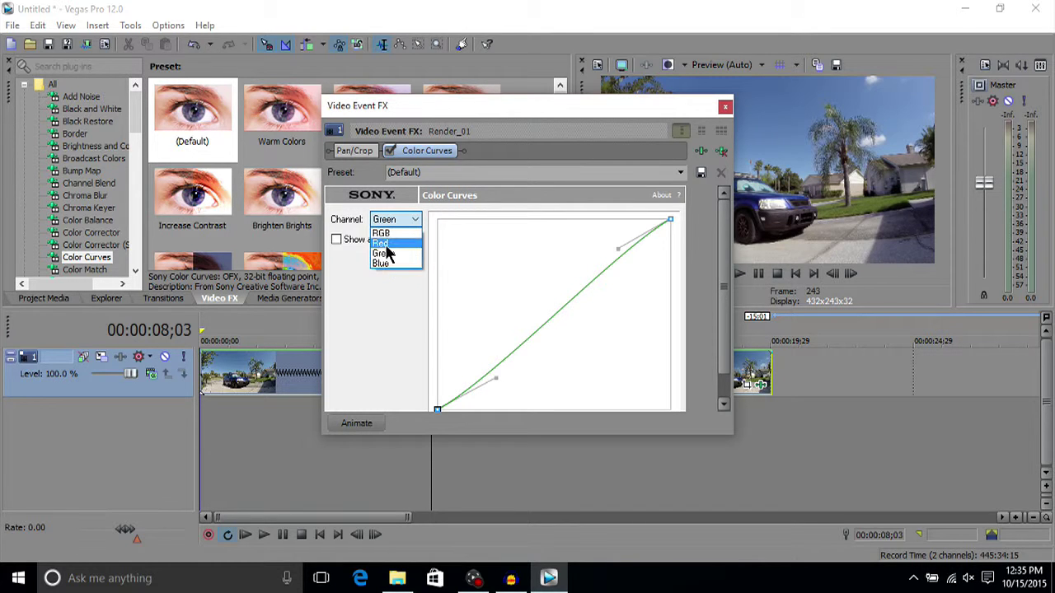
click(399, 240)
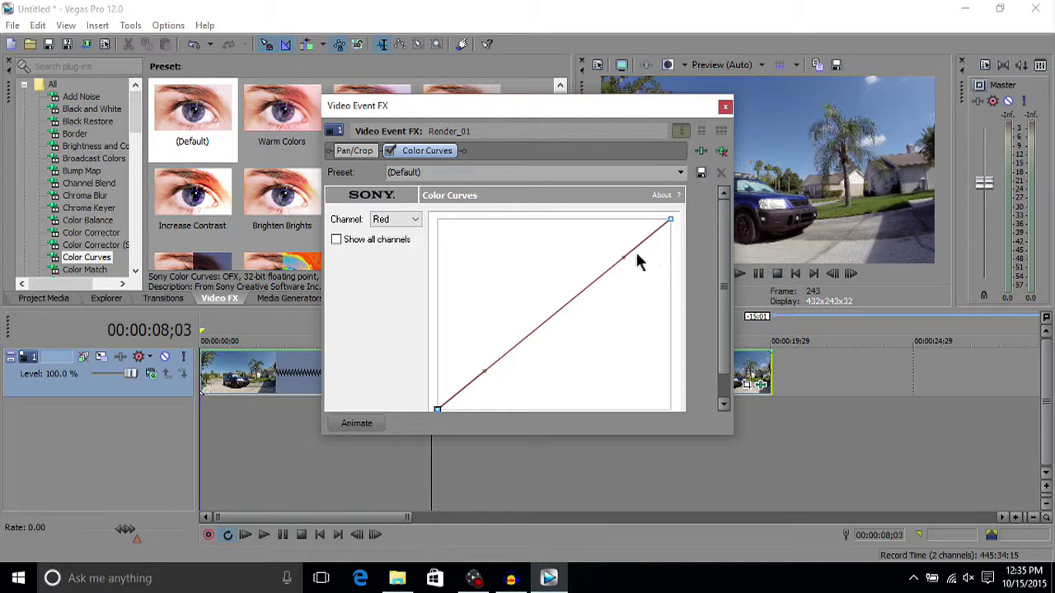
drag(624, 253, 621, 244)
drag(484, 372, 551, 327)
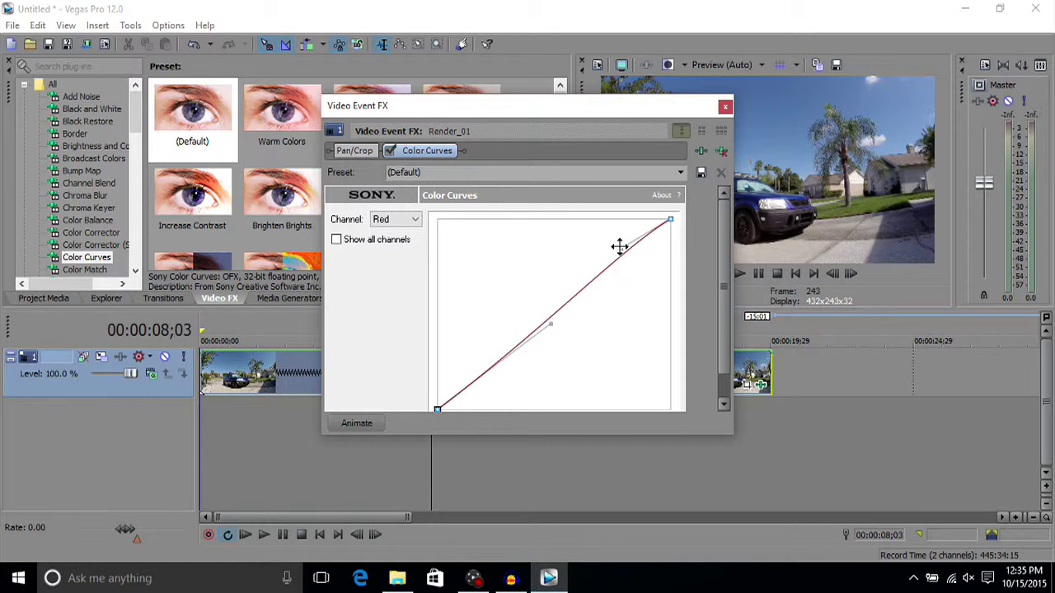
click(415, 219)
click(399, 232)
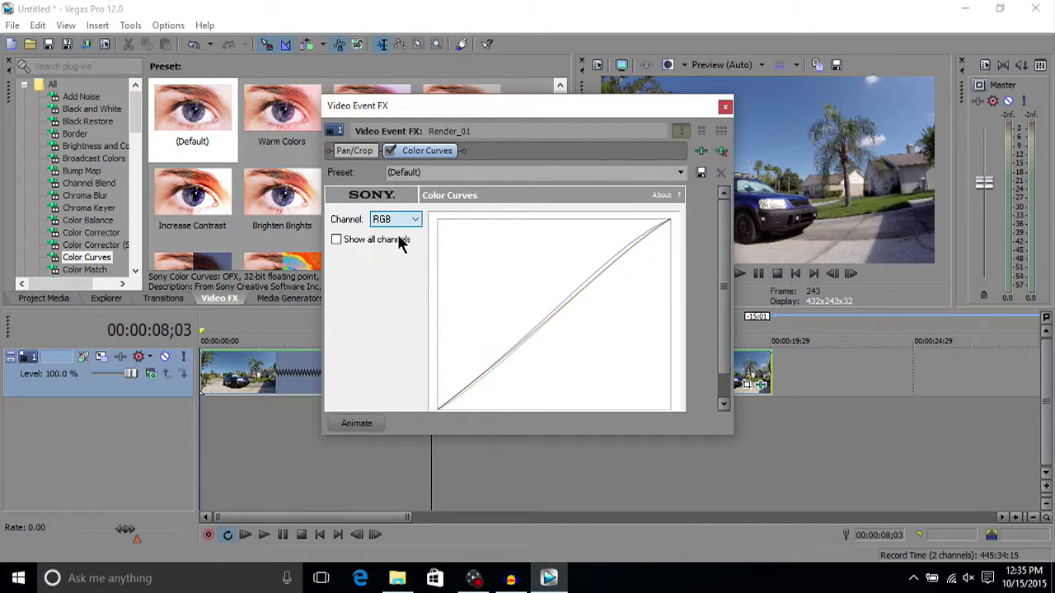
click(724, 106)
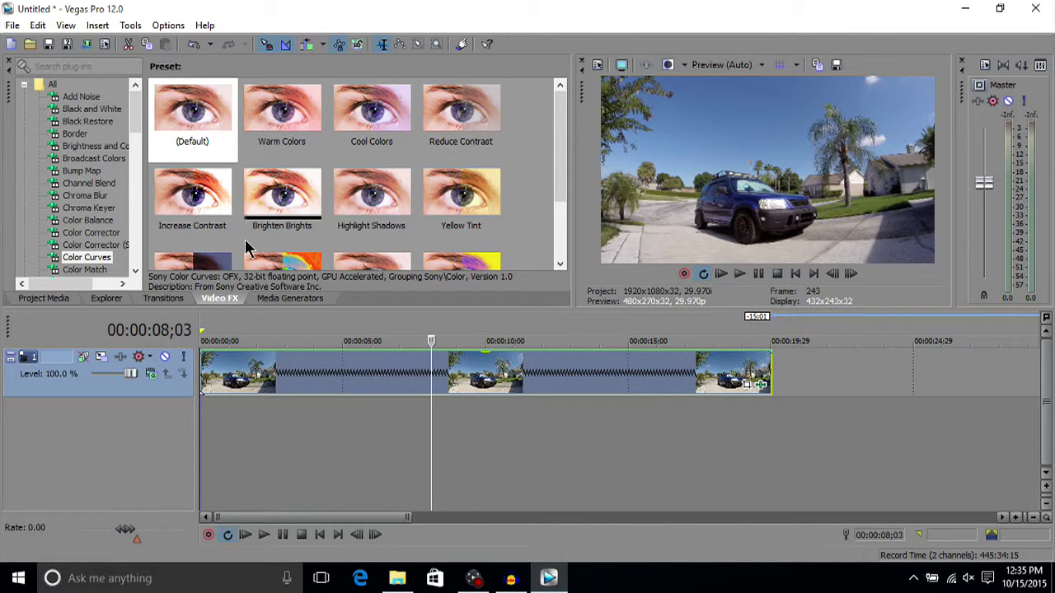
Step: Insert a new video track and place the Elliptical Transparent to Black gradient at its start
right_click(90, 439)
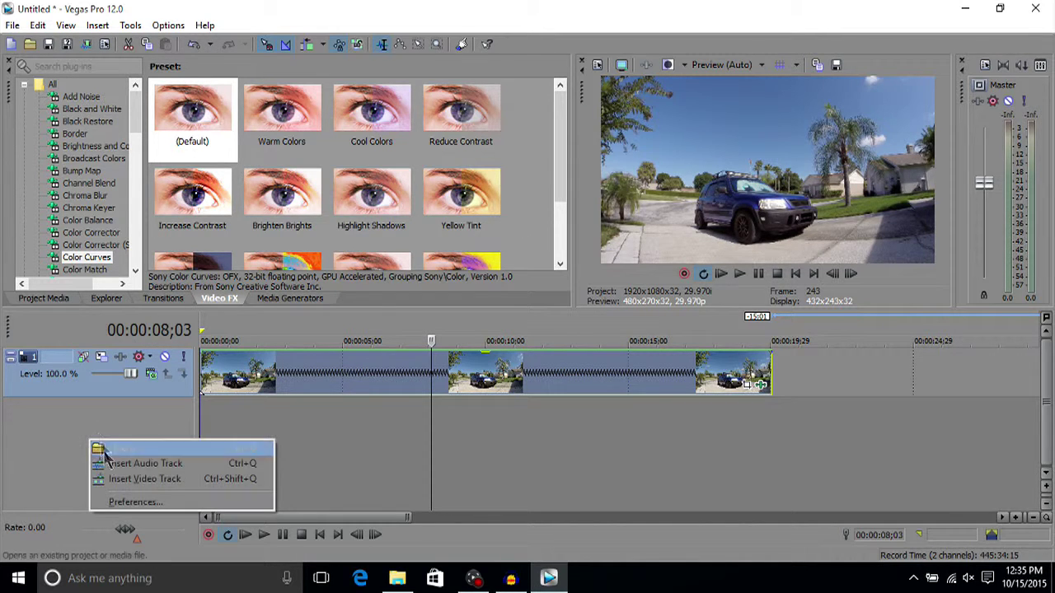
click(130, 487)
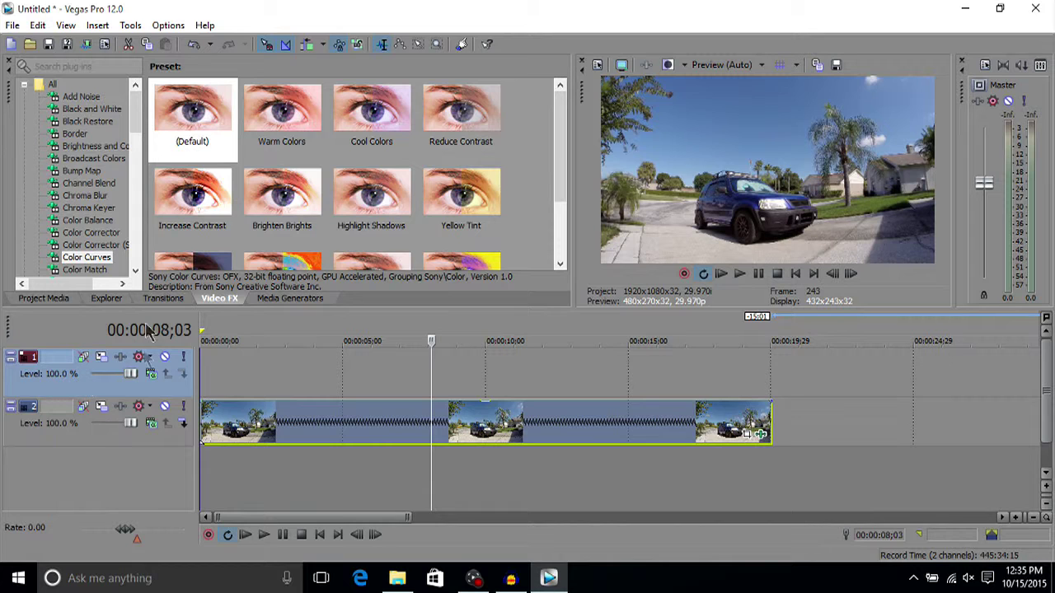
click(284, 298)
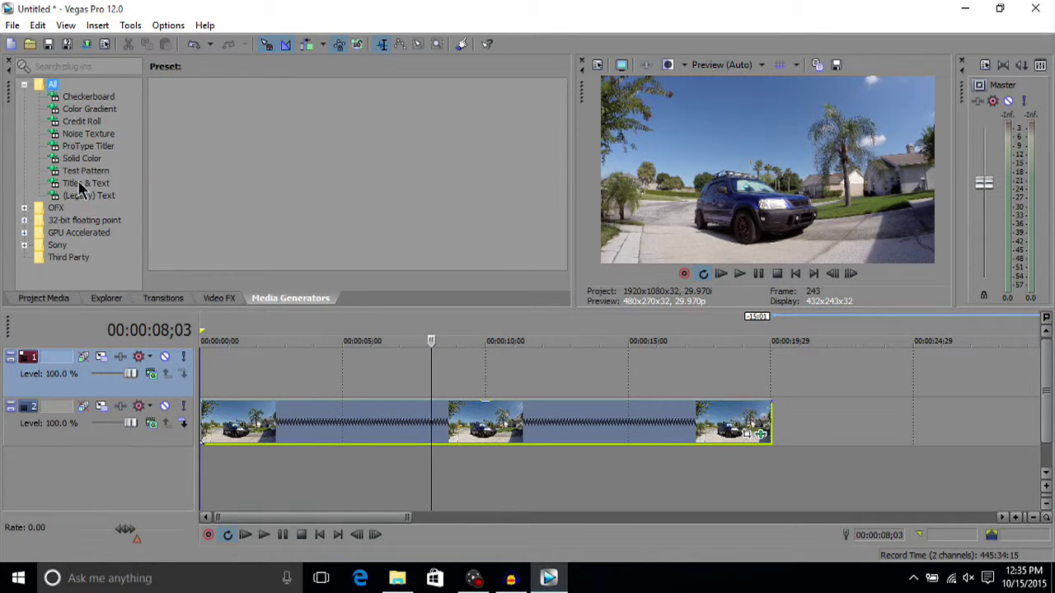
click(88, 109)
drag(204, 202, 191, 376)
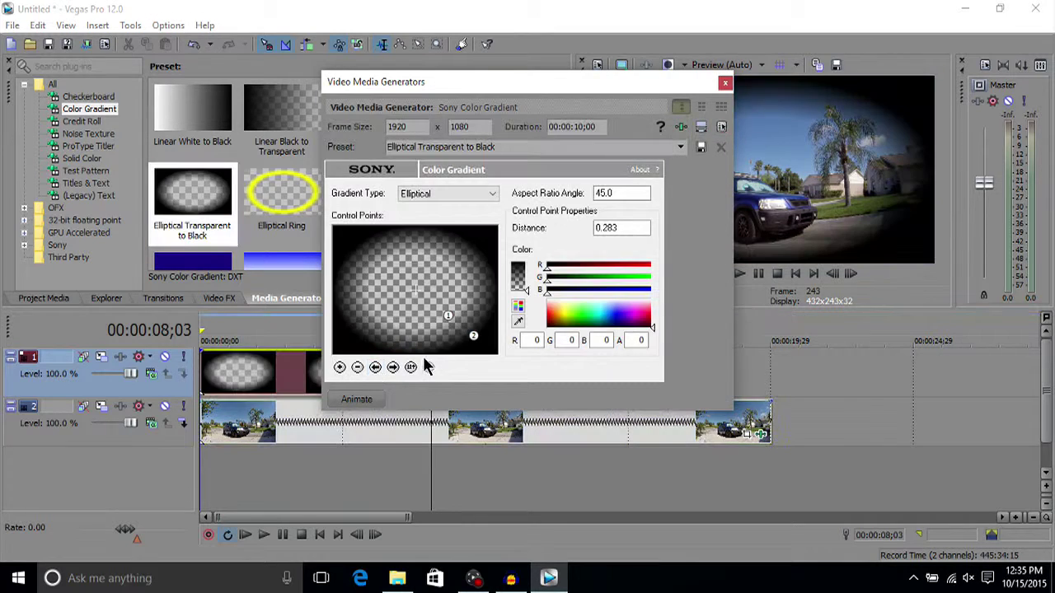
click(314, 427)
click(595, 426)
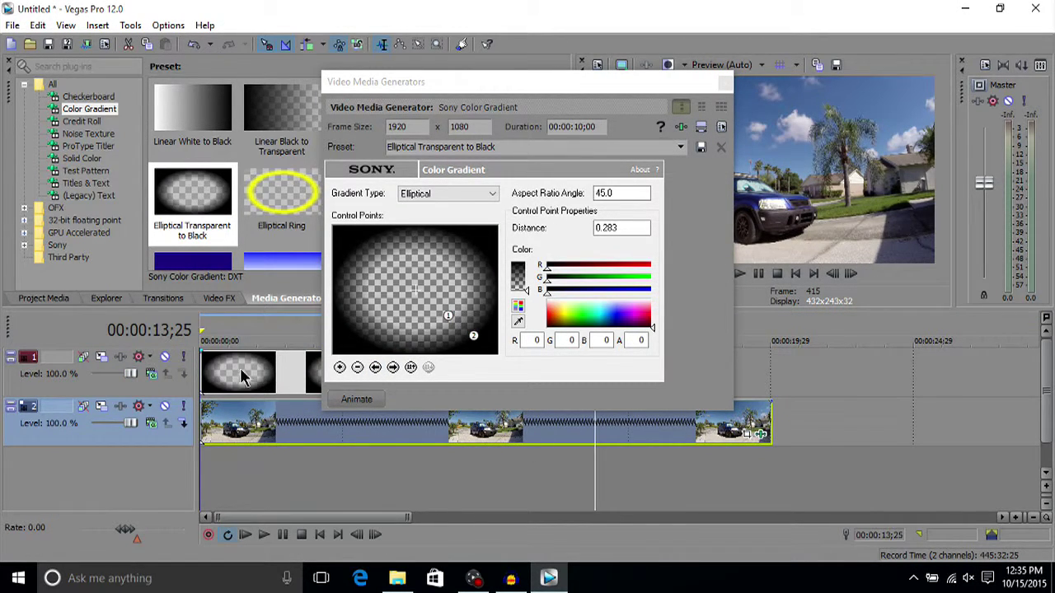
click(347, 441)
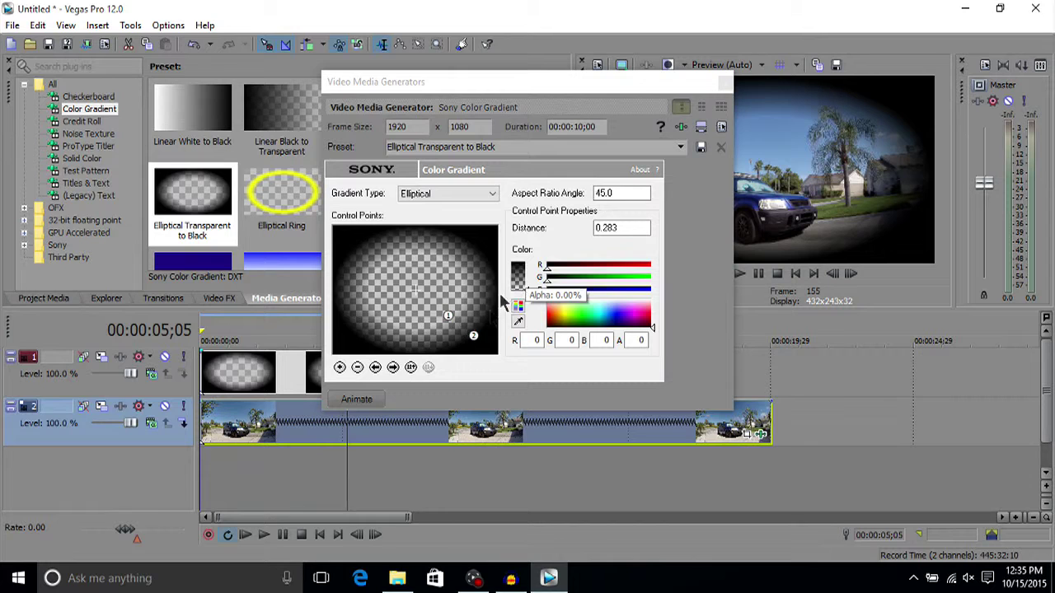
Step: Drag the outer gradient point toward the corner to widen and soften the vignette, then close the settings
drag(474, 335, 511, 364)
drag(449, 318, 490, 340)
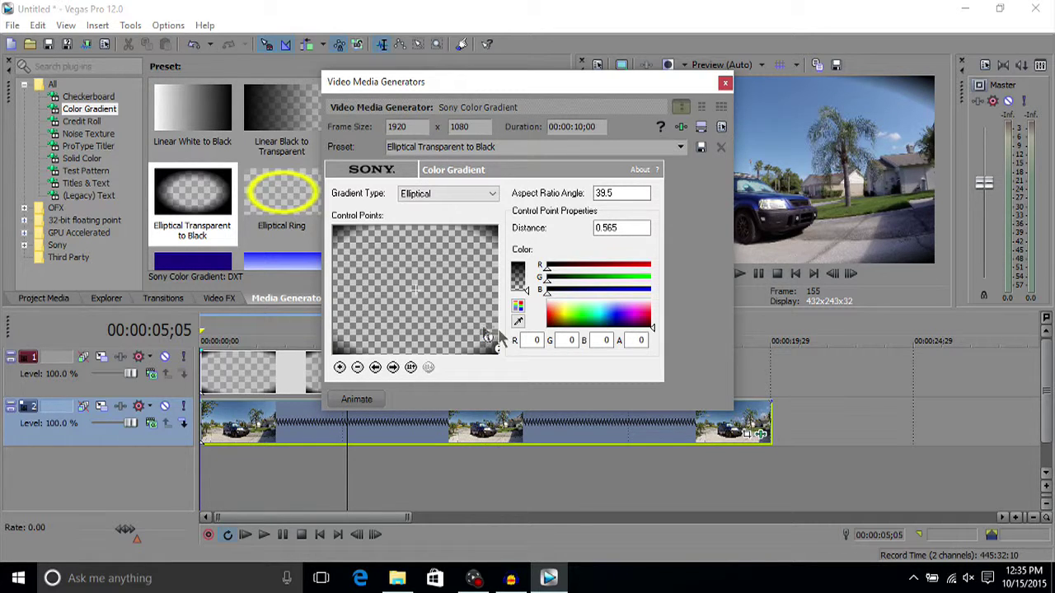
click(724, 83)
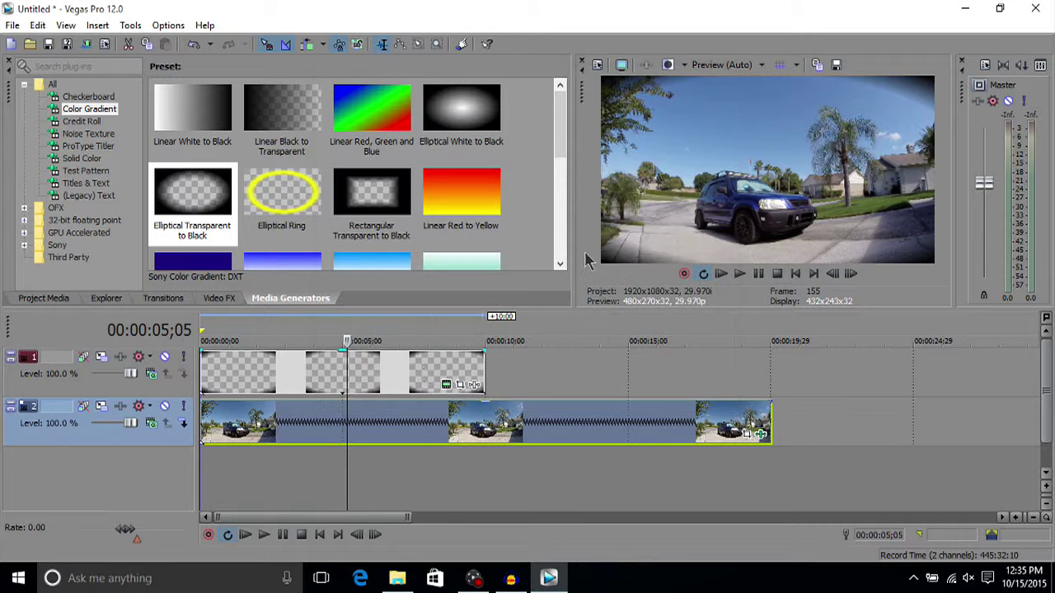
Step: Stretch the gradient across the full 20-second clip and lower its opacity to about 65%
drag(483, 373, 771, 379)
mouse_move(434, 356)
mouse_down()
mouse_move(437, 371)
mouse_move(437, 353)
mouse_up()
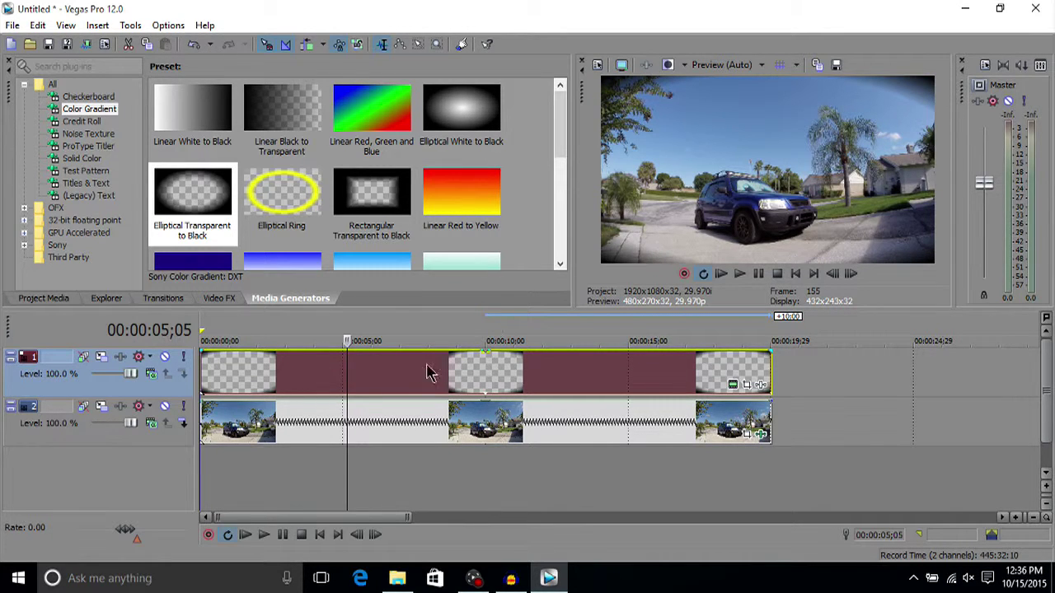
drag(414, 354, 418, 373)
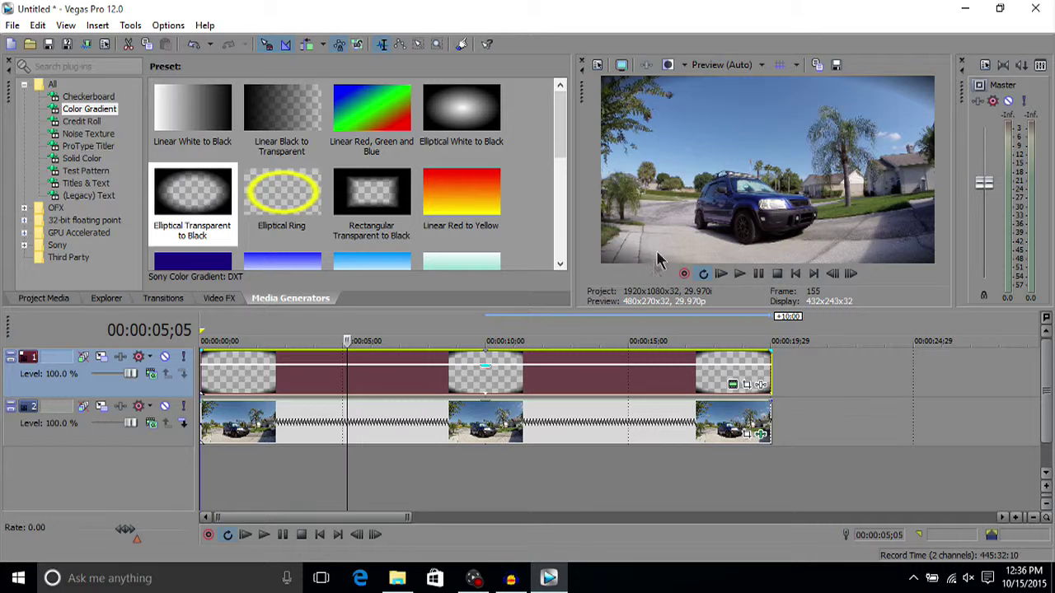
click(206, 433)
scroll(264, 429, up, 3)
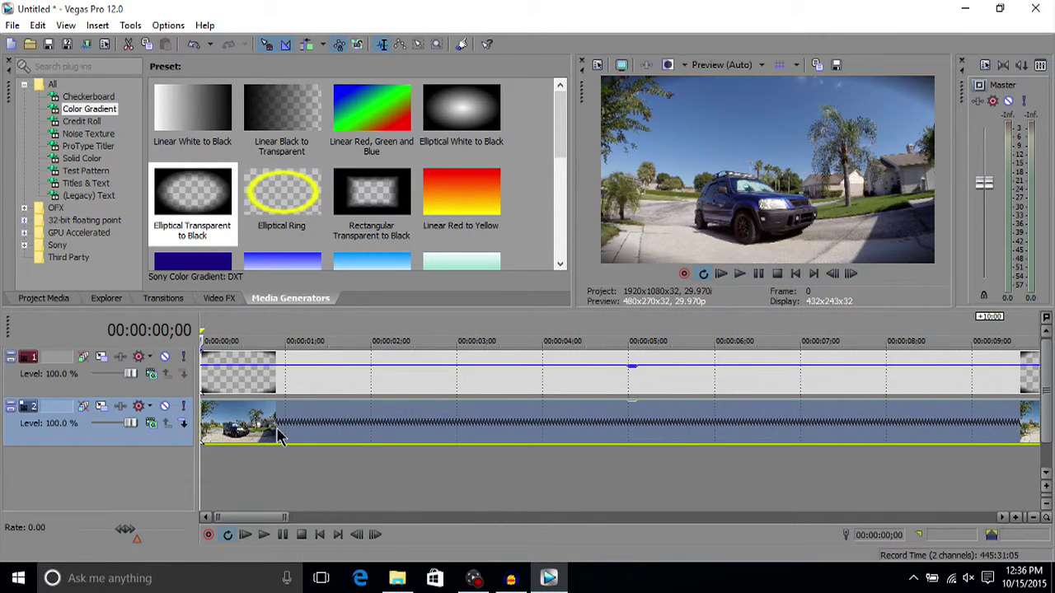
click(282, 387)
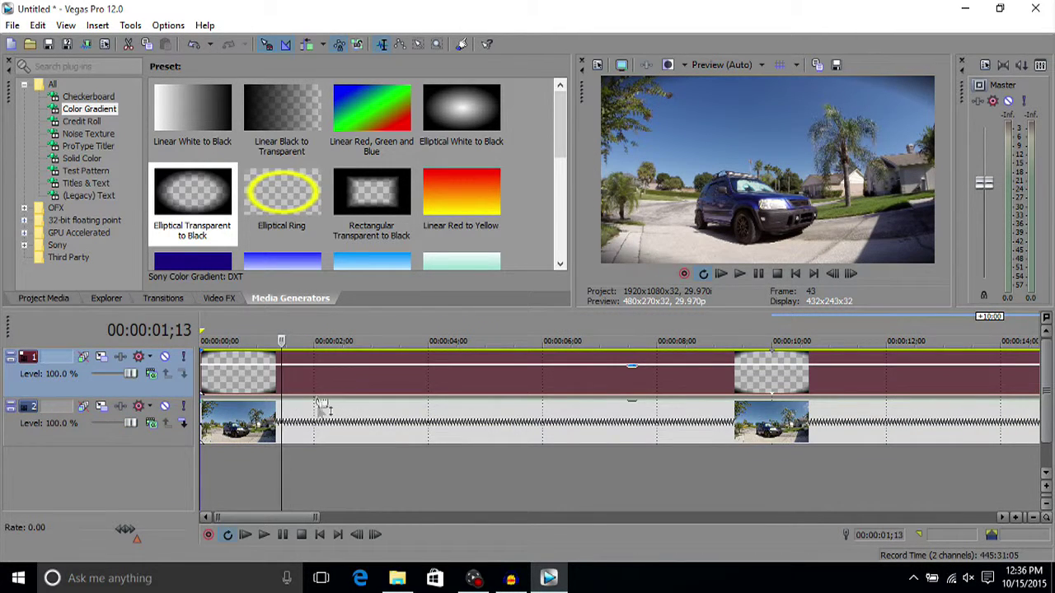